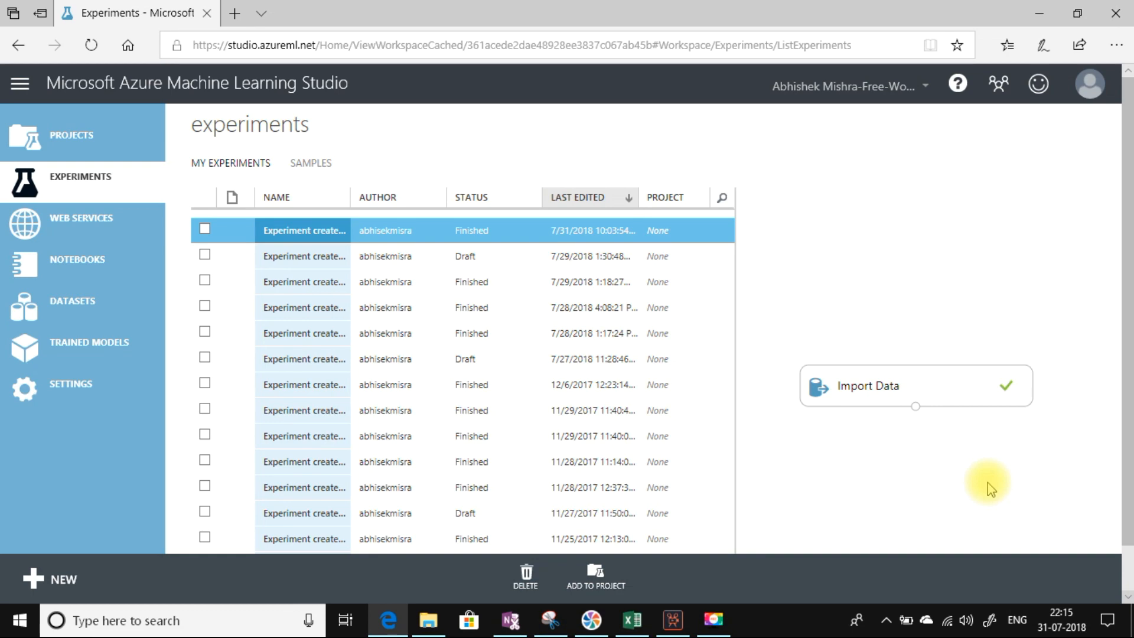
Step: Start a new blank experiment and add an Import Data module sourcing from Azure Blob Storage
left_click(59, 580)
left_click(302, 427)
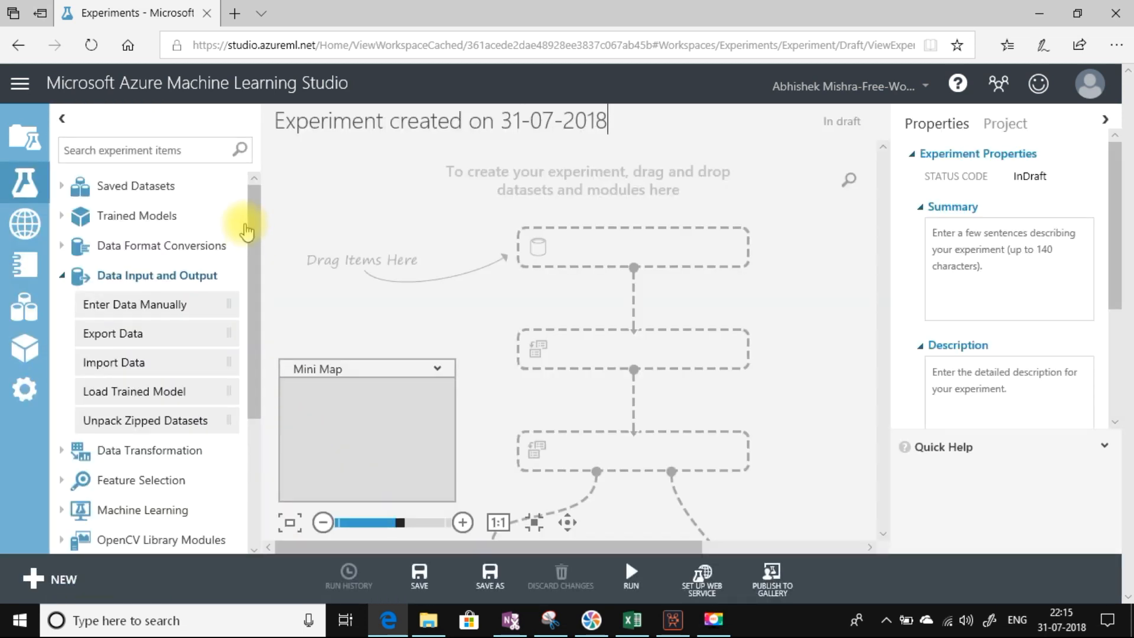
left_click_drag(253, 235, 255, 255)
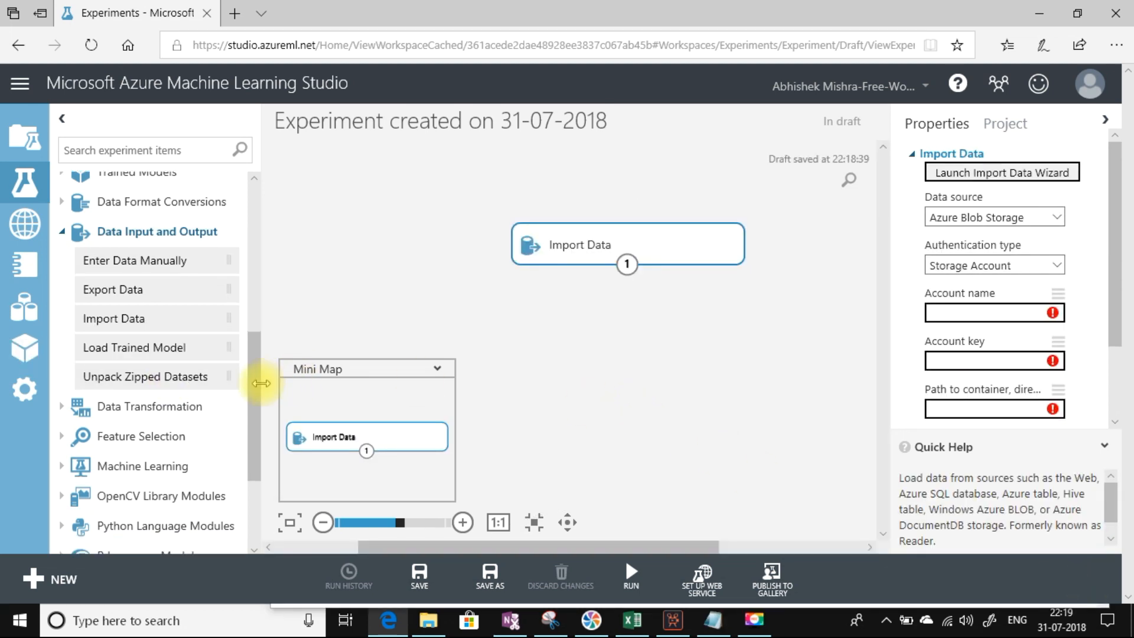
left_click_drag(254, 336, 258, 222)
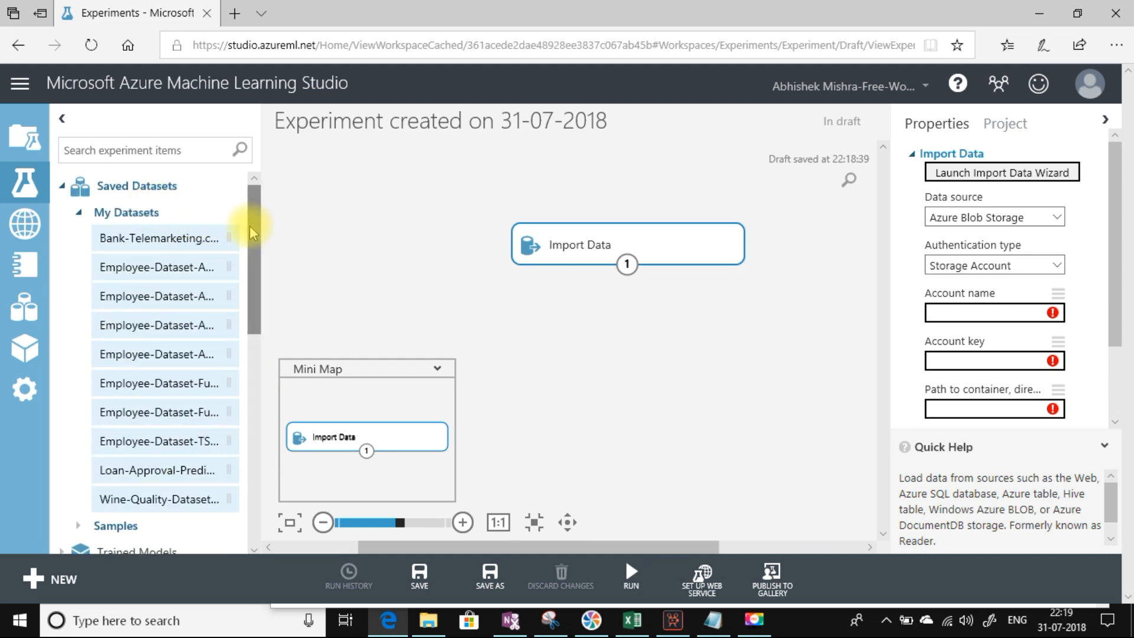
left_click_drag(251, 225, 251, 264)
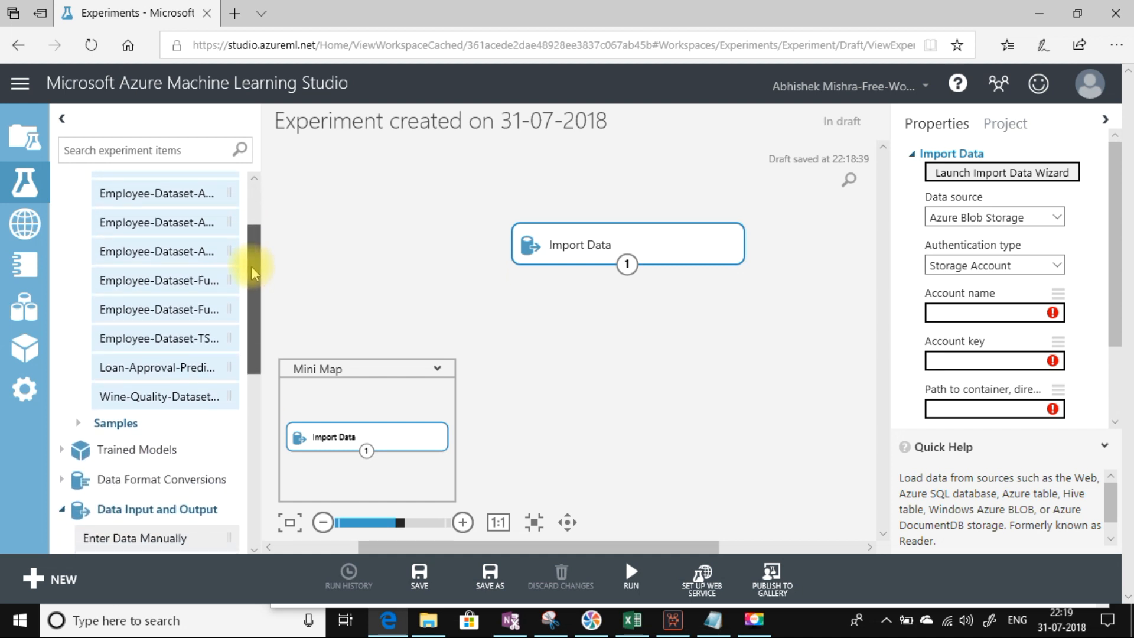
left_click_drag(250, 265, 250, 283)
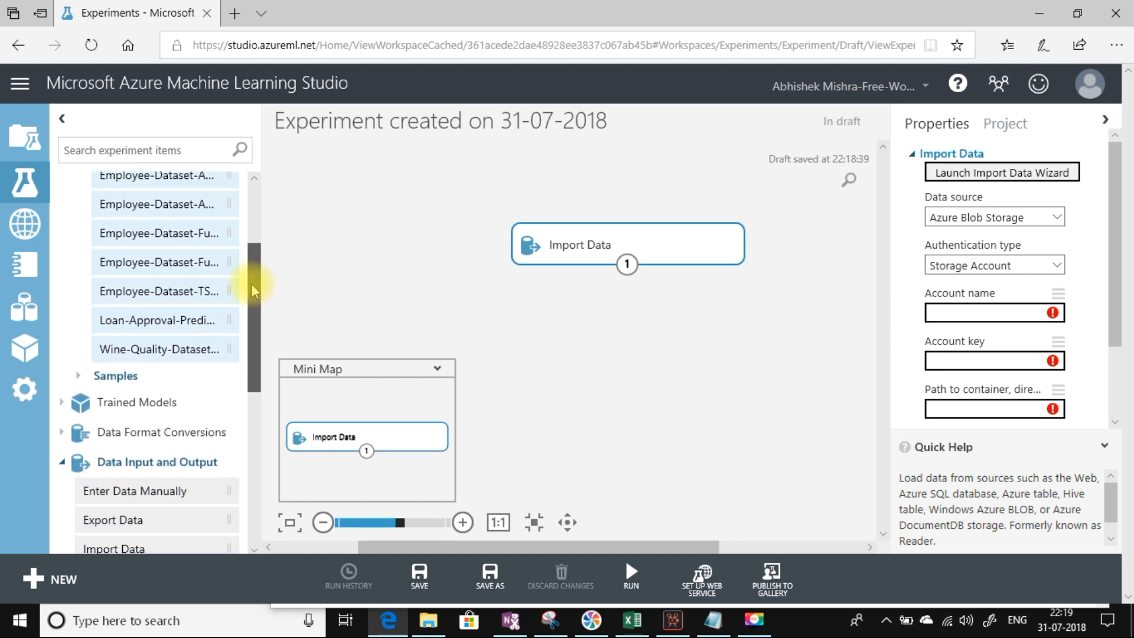
Step: Expand the Samples datasets, then bring up the ML Data folder in File Explorer
left_click(81, 378)
left_click_drag(254, 244, 260, 328)
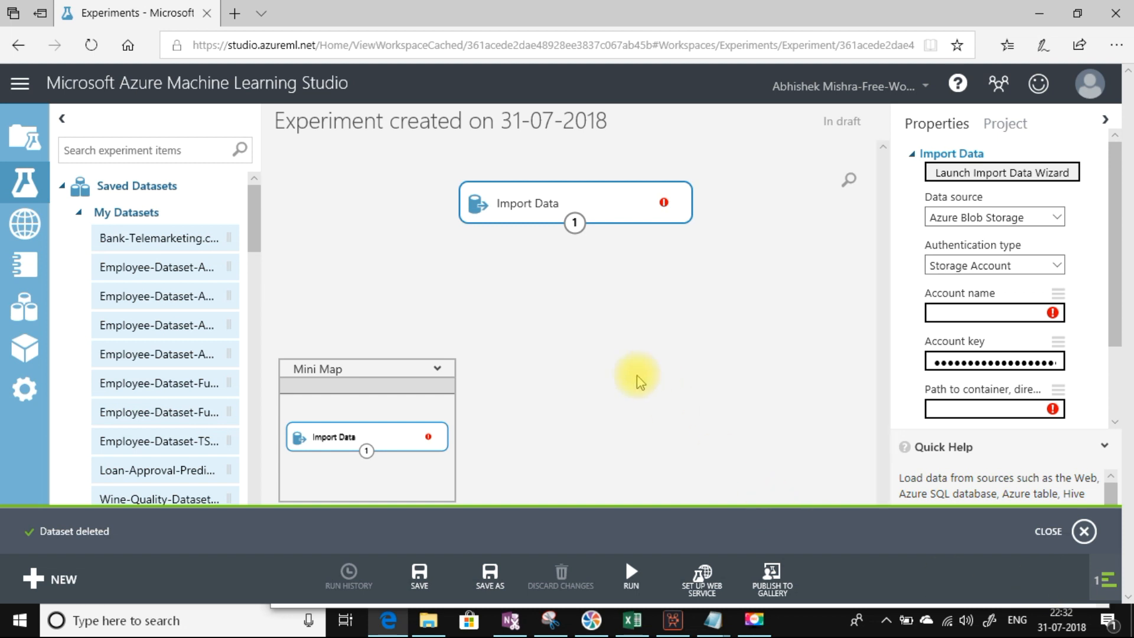
left_click(428, 620)
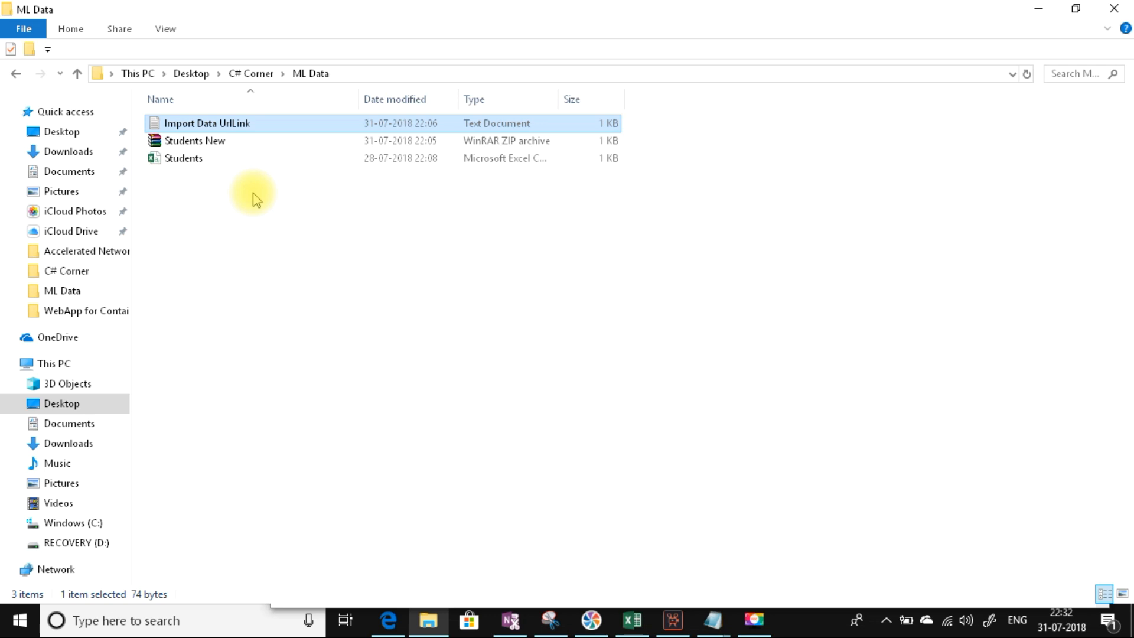
Step: Check the UCI adult.data URL in the Import Data UrlLink note, then return to Studio
left_click(195, 169)
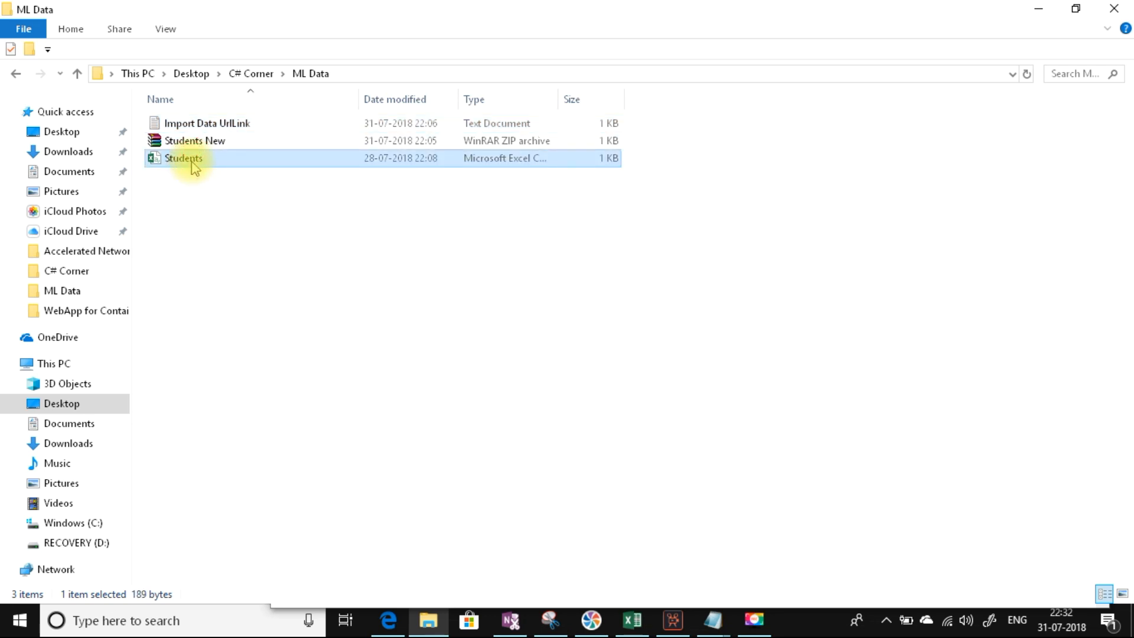
left_click(190, 145)
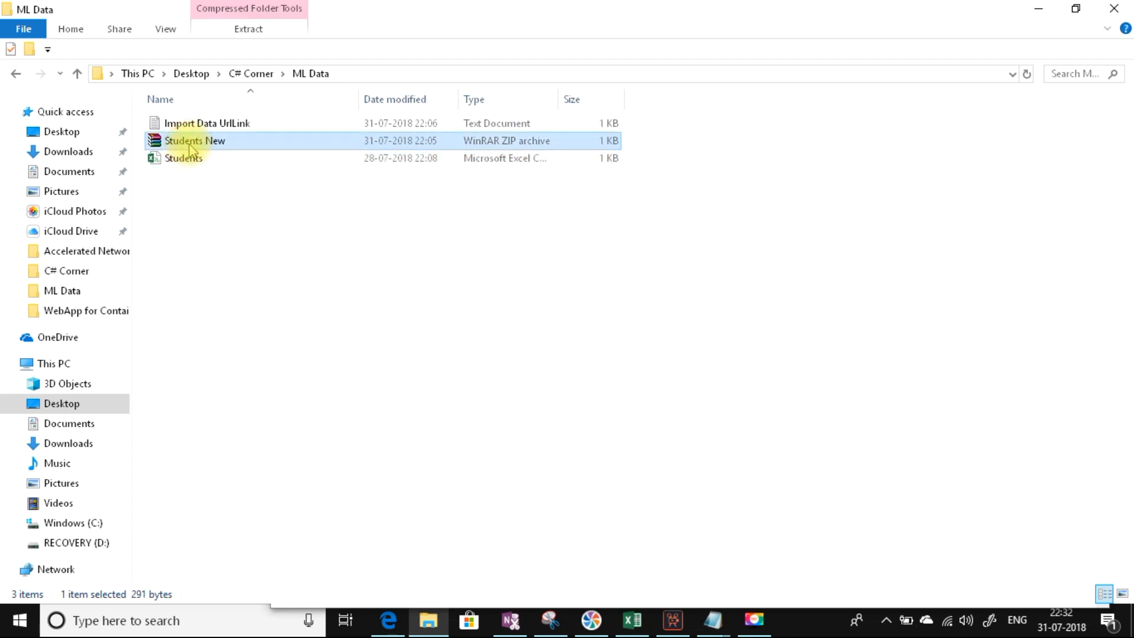
double_click(193, 121)
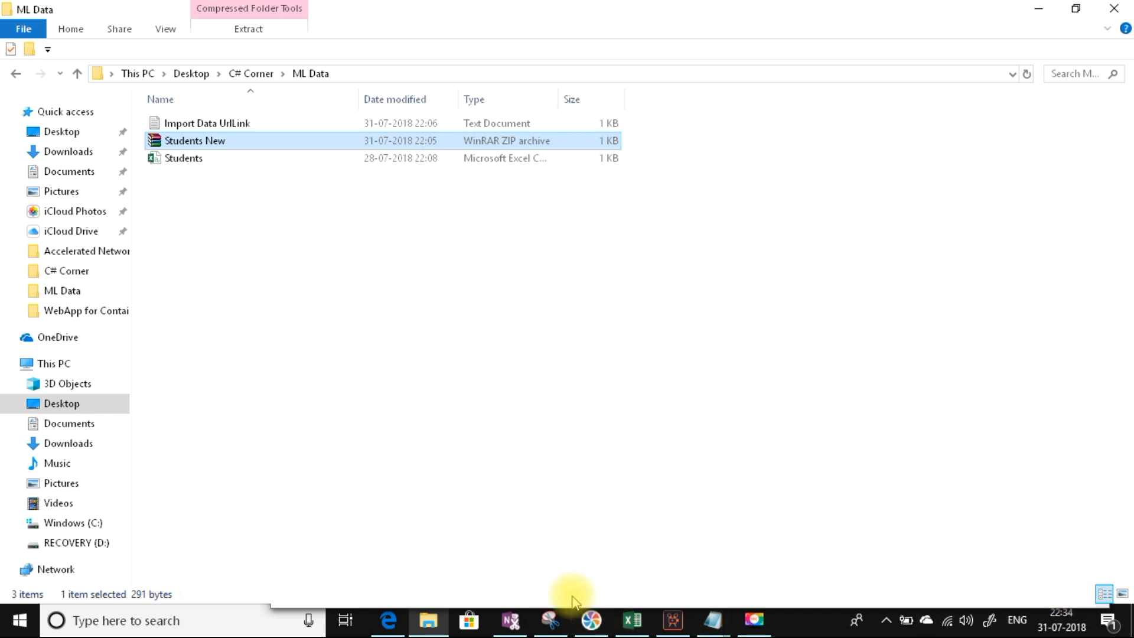
left_click(376, 621)
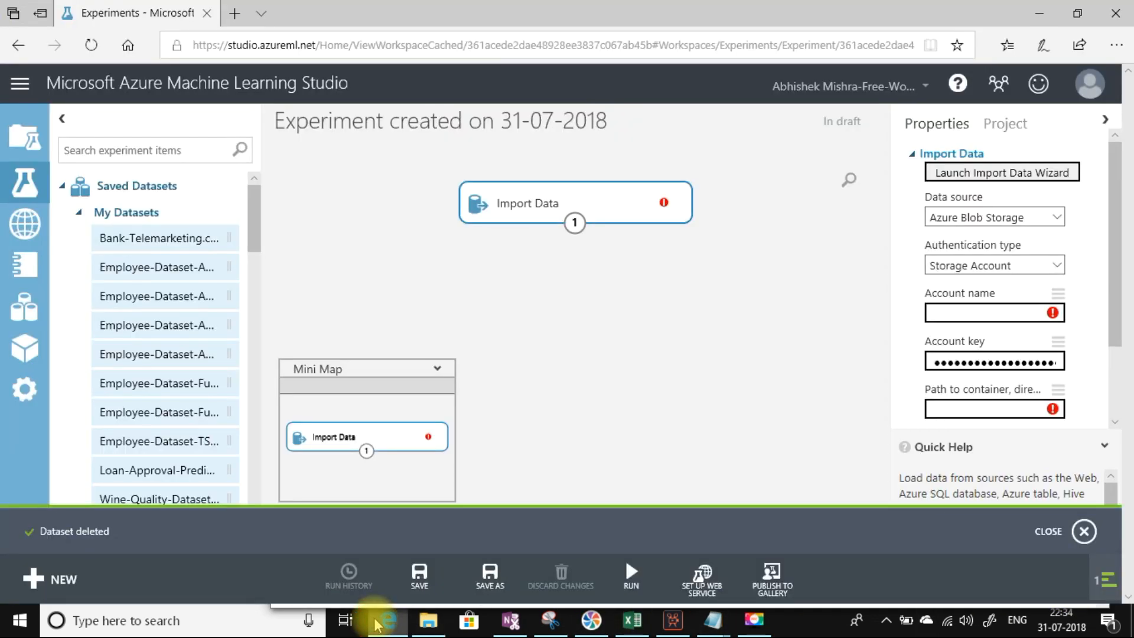
Step: Upload the local Students file as dataset Students.csv, type Generic CSV with header
left_click(1083, 532)
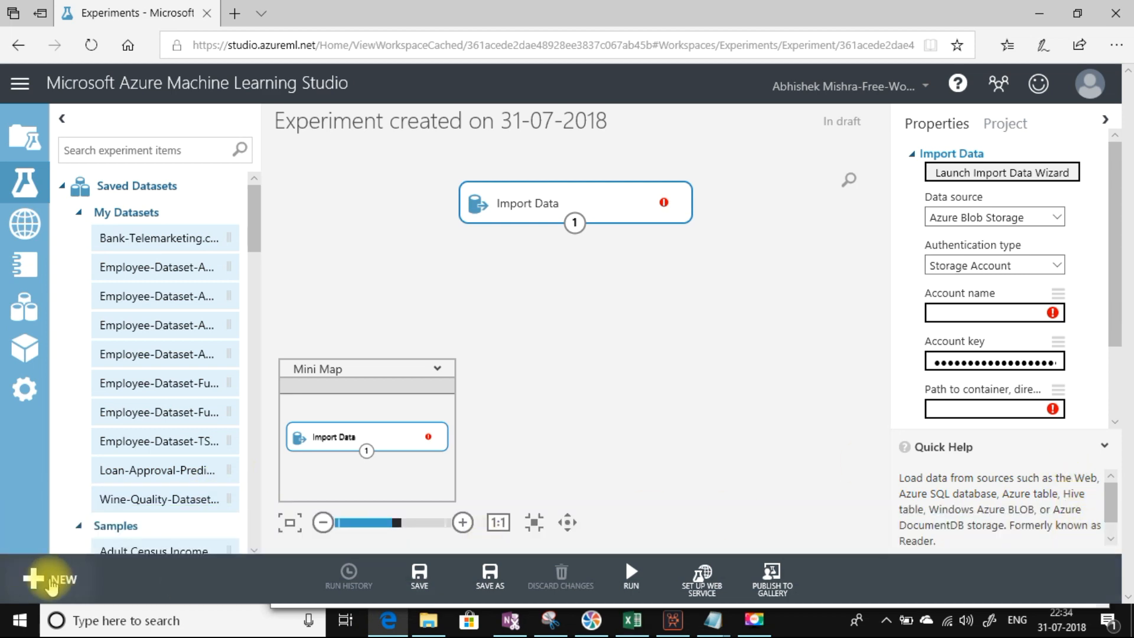
left_click(51, 582)
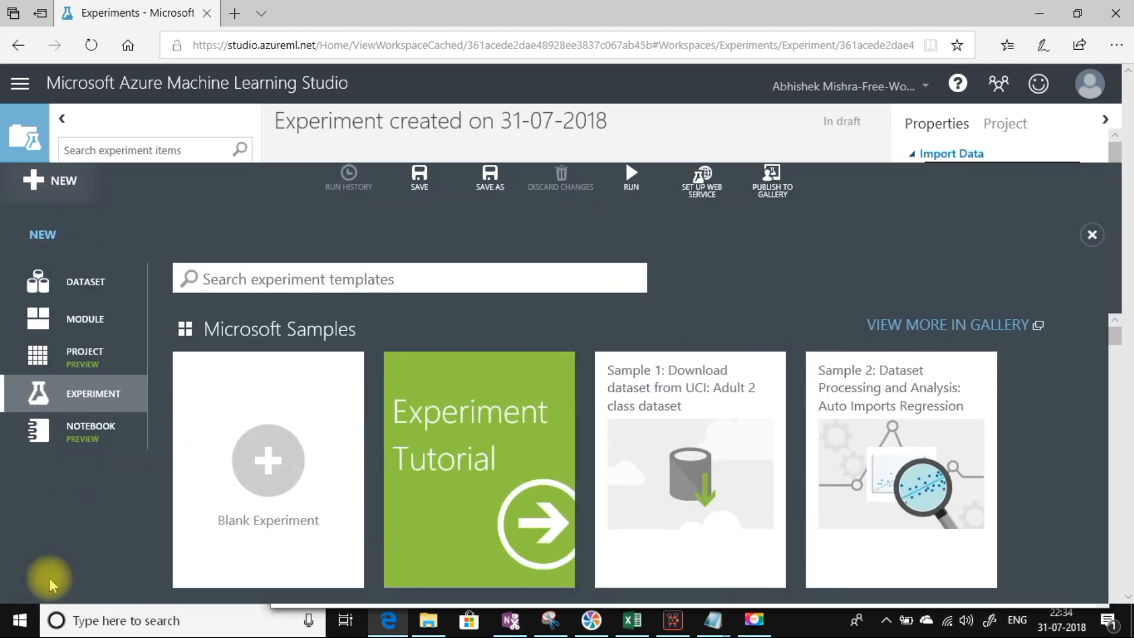
left_click(77, 240)
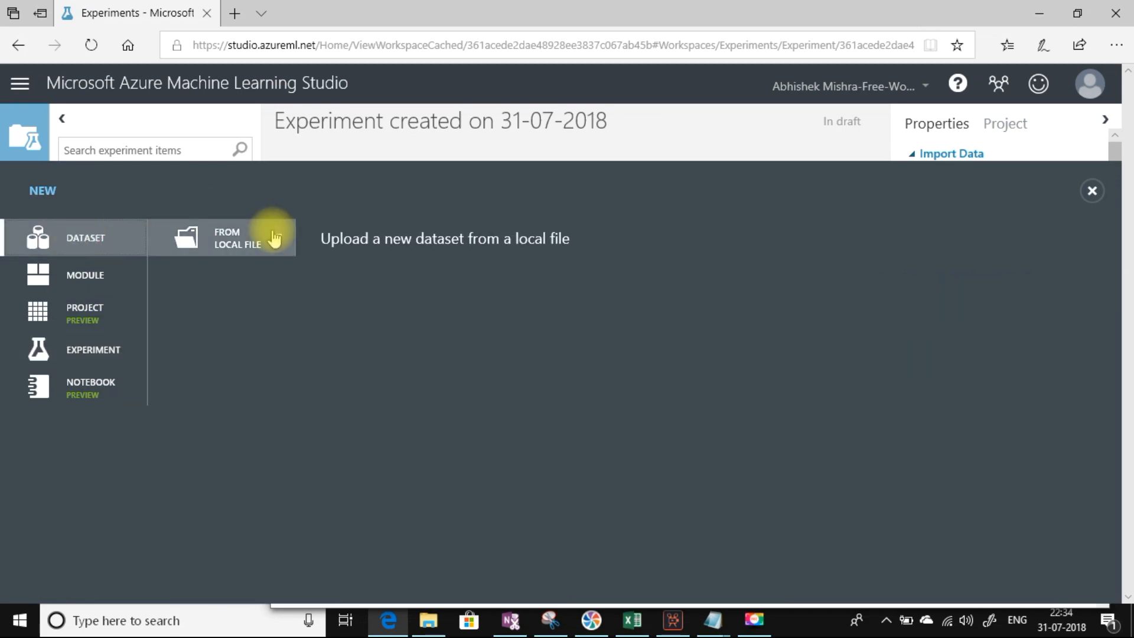
left_click(237, 237)
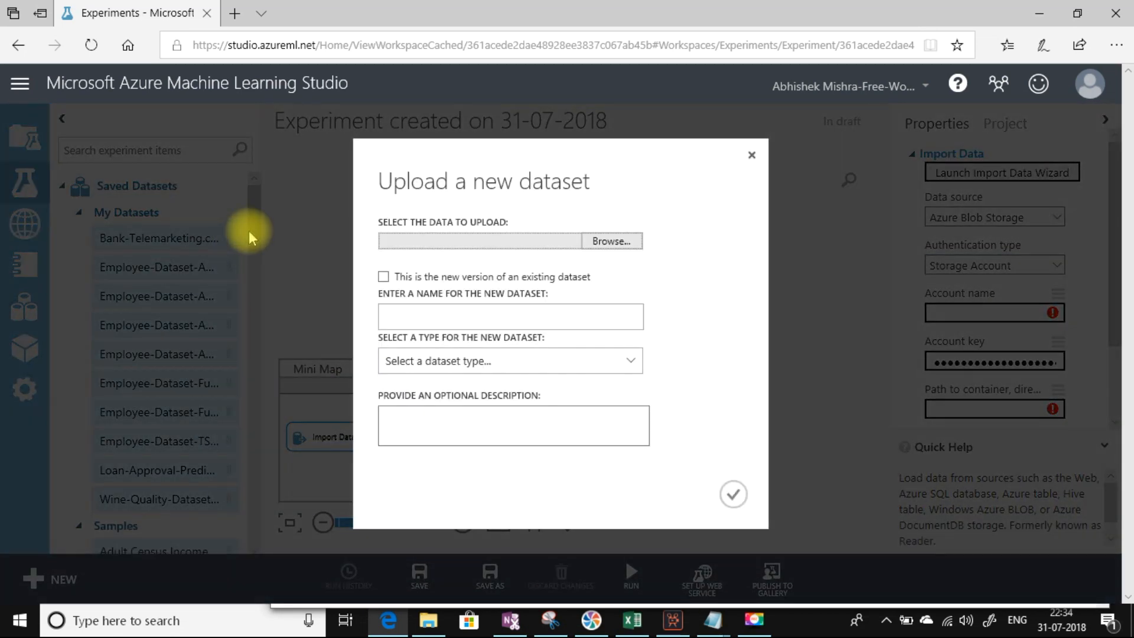
left_click(603, 244)
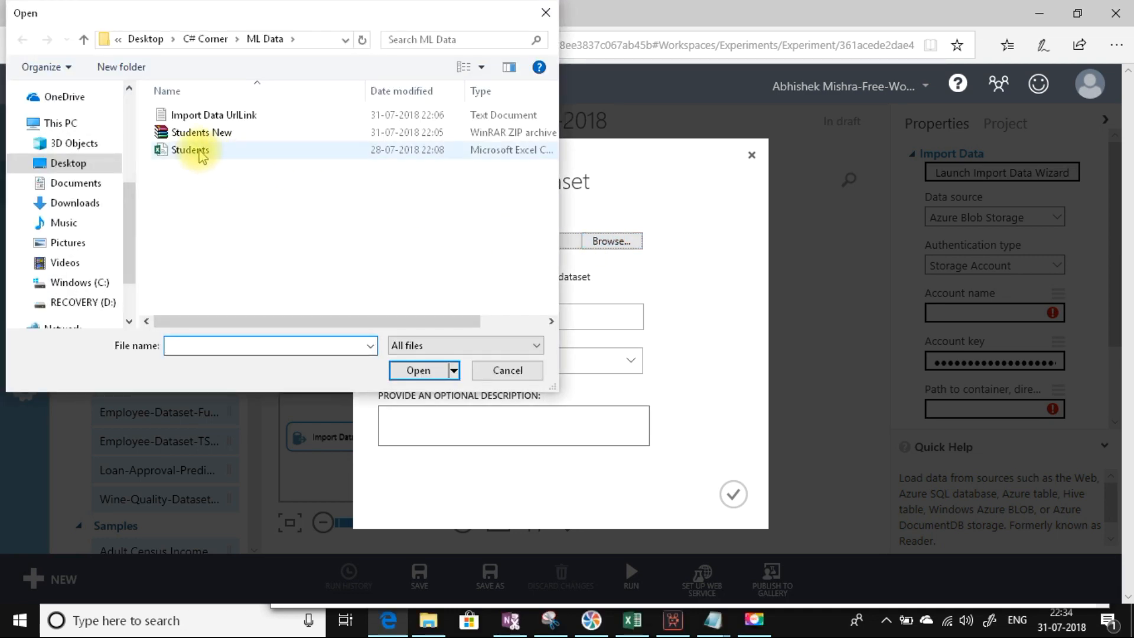
double_click(201, 151)
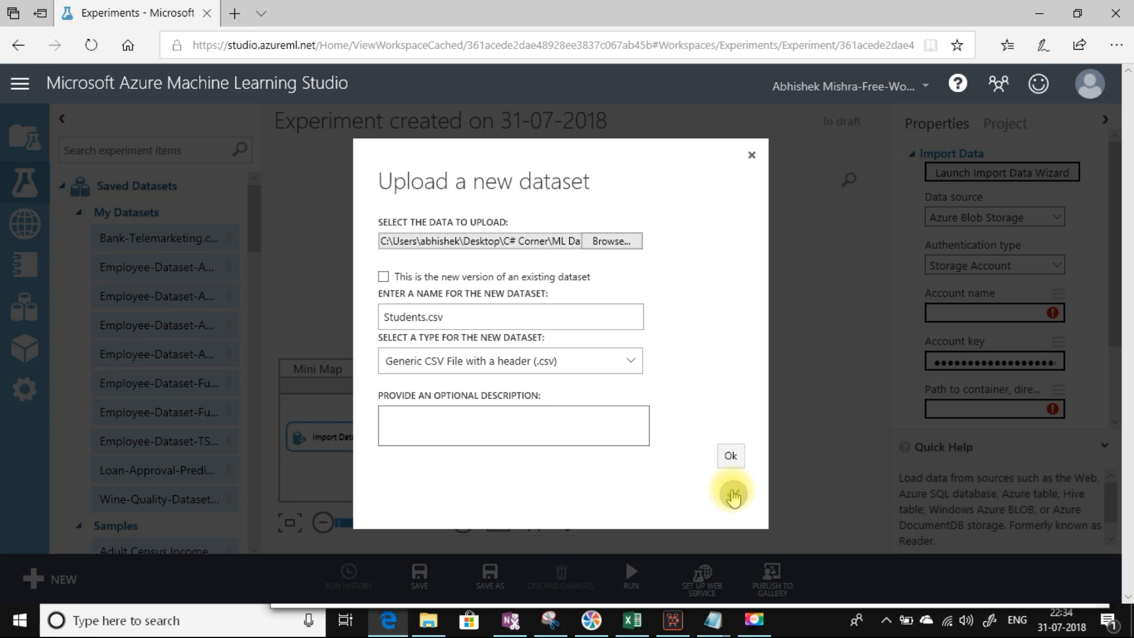
left_click(733, 497)
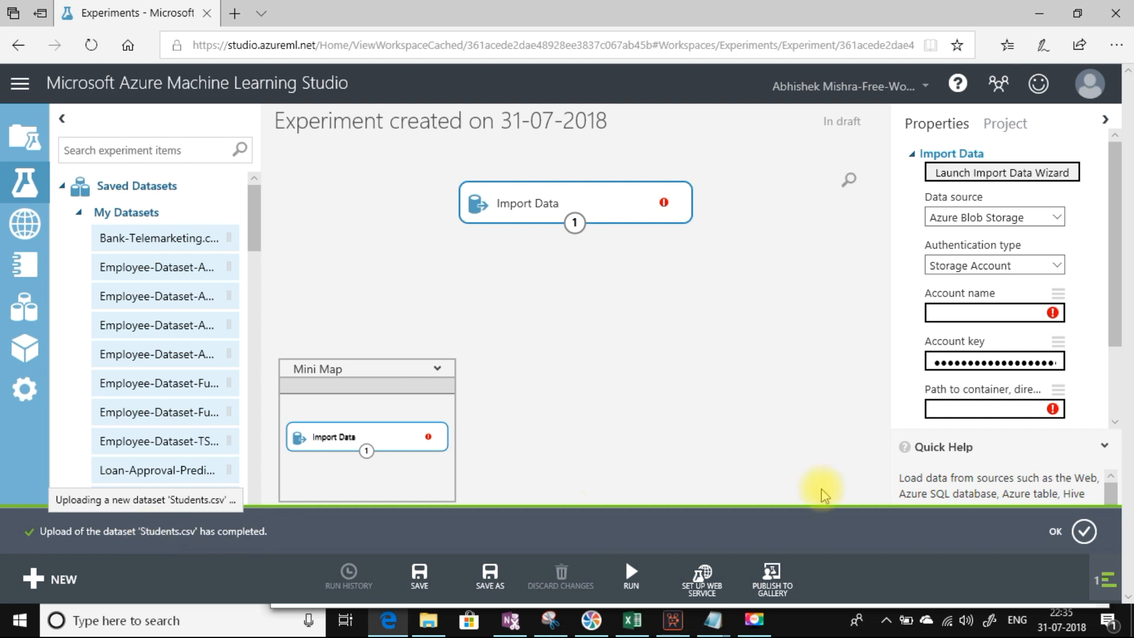
Step: Upload the local Students New archive as the Zip File dataset Students New.zip
left_click(1082, 530)
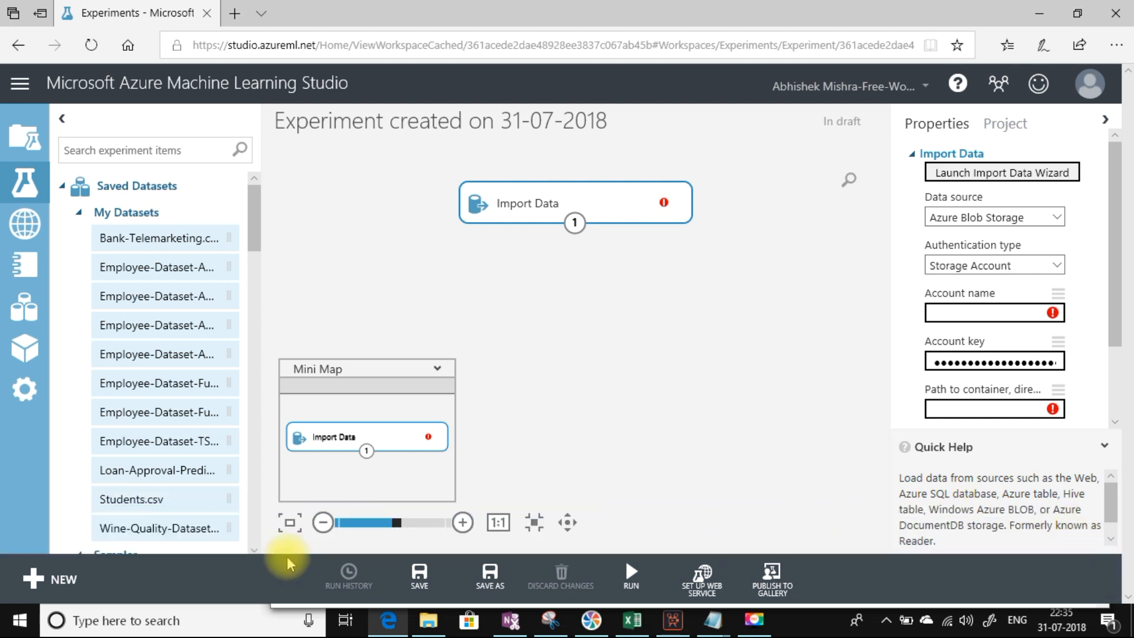
left_click(35, 576)
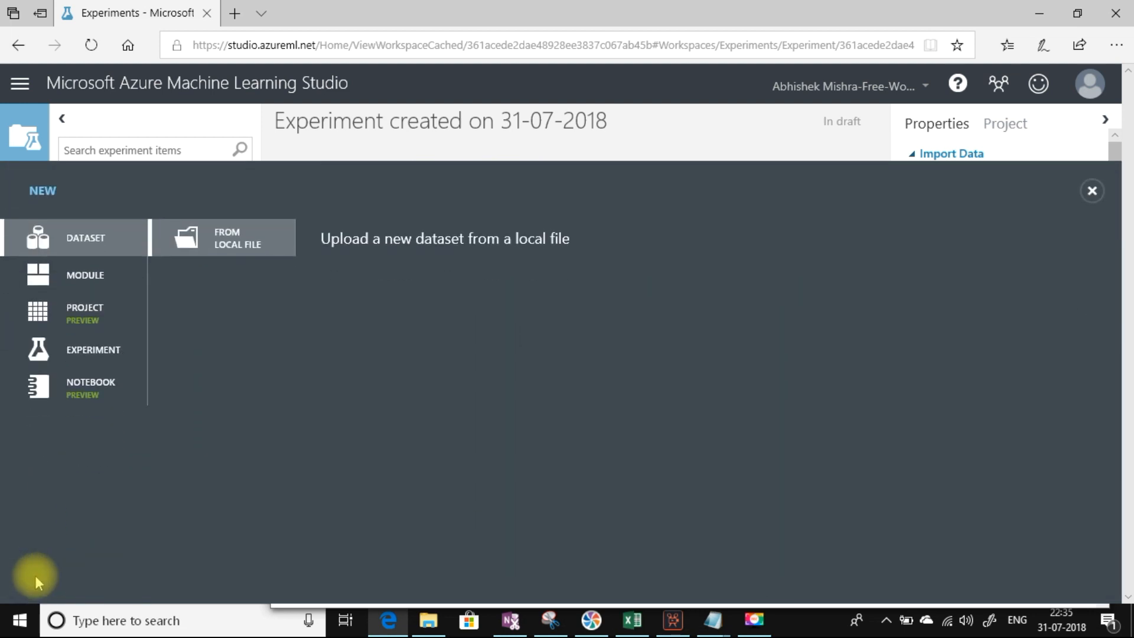
left_click(88, 349)
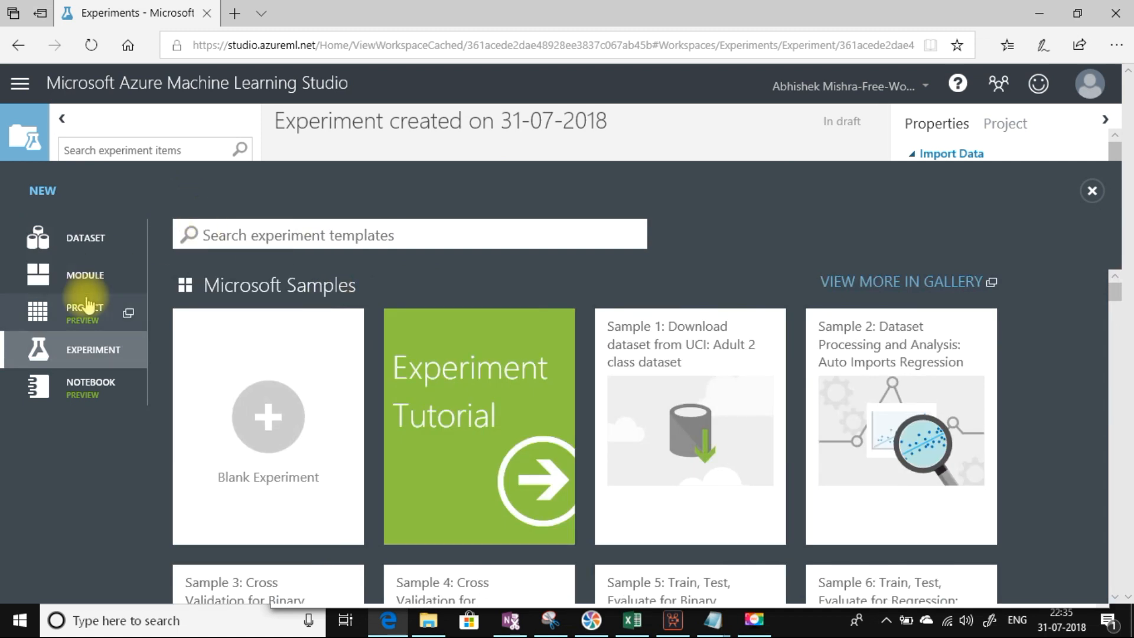
left_click(92, 244)
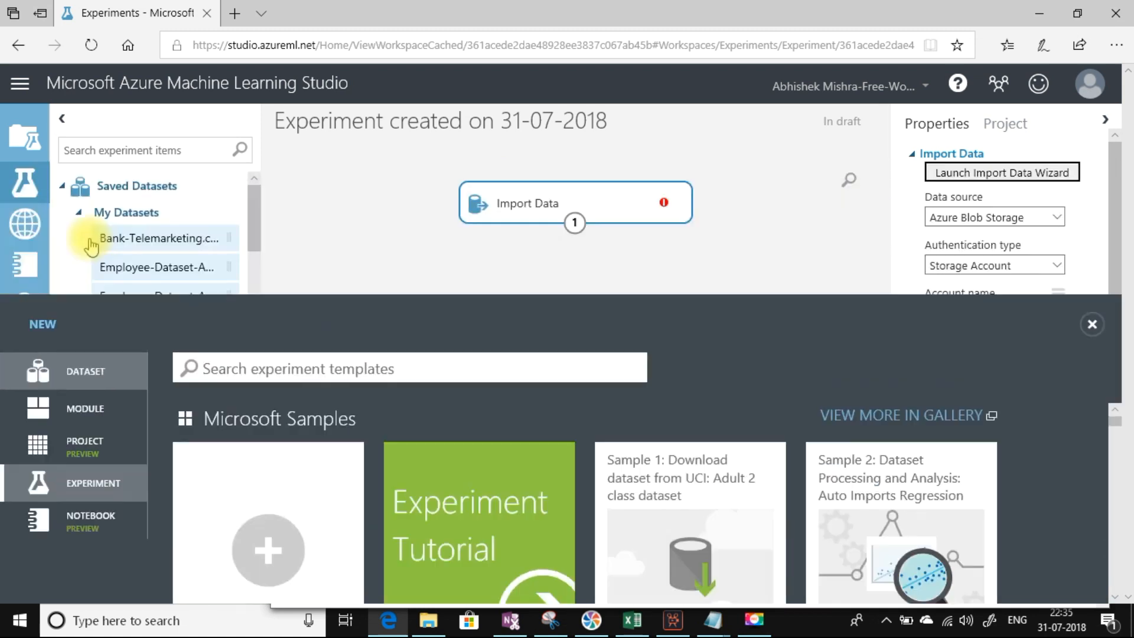
left_click(62, 573)
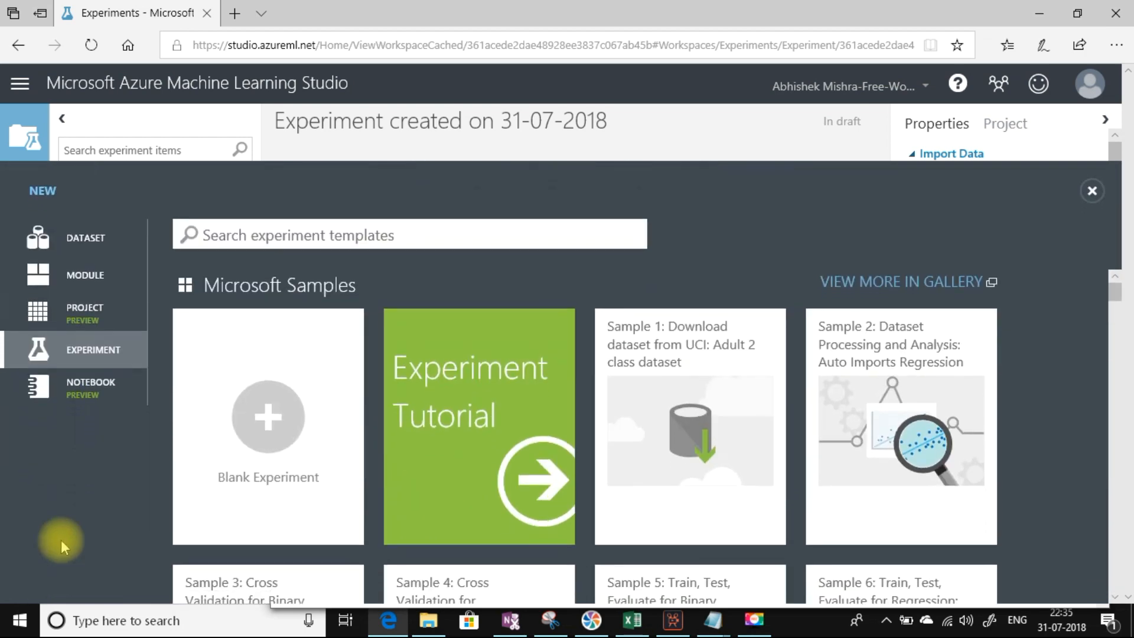
left_click(95, 236)
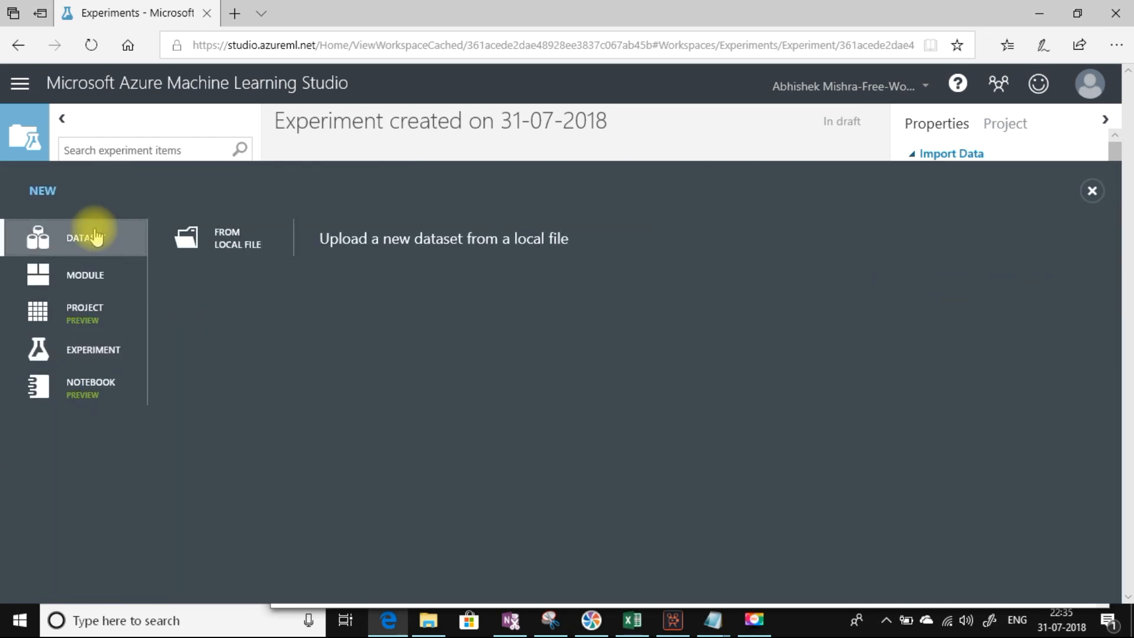
left_click(229, 237)
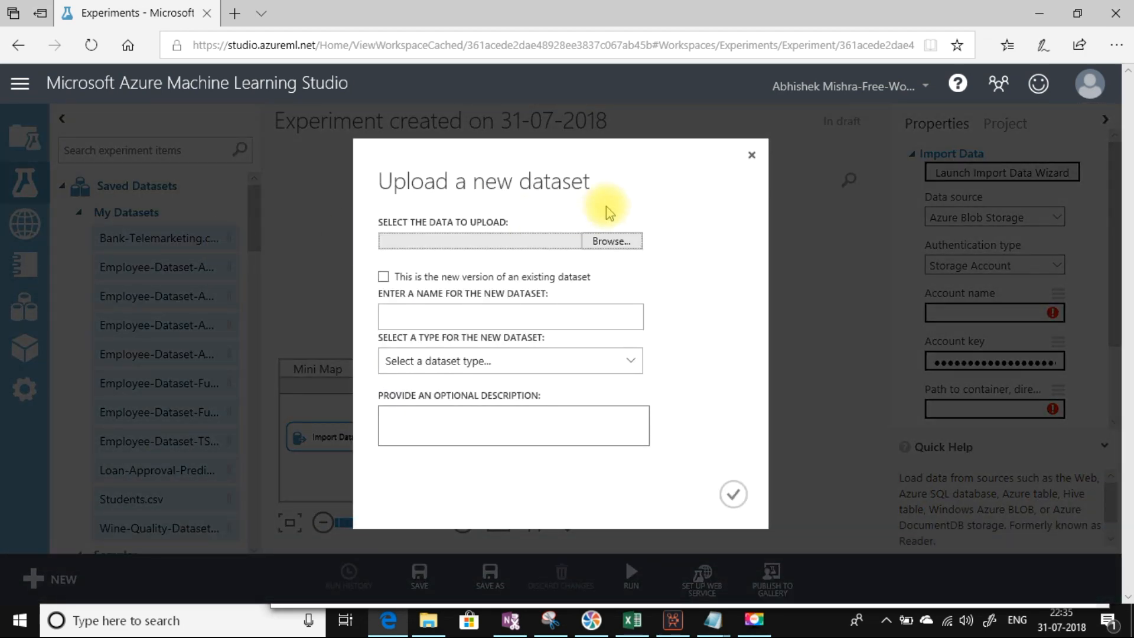
left_click(609, 242)
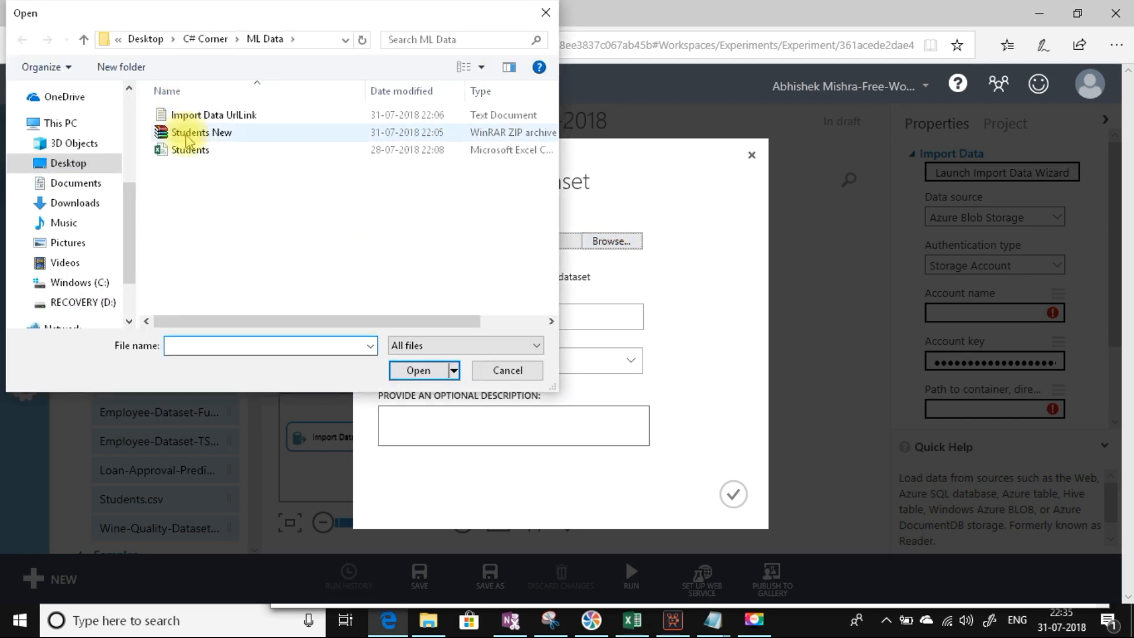
double_click(186, 136)
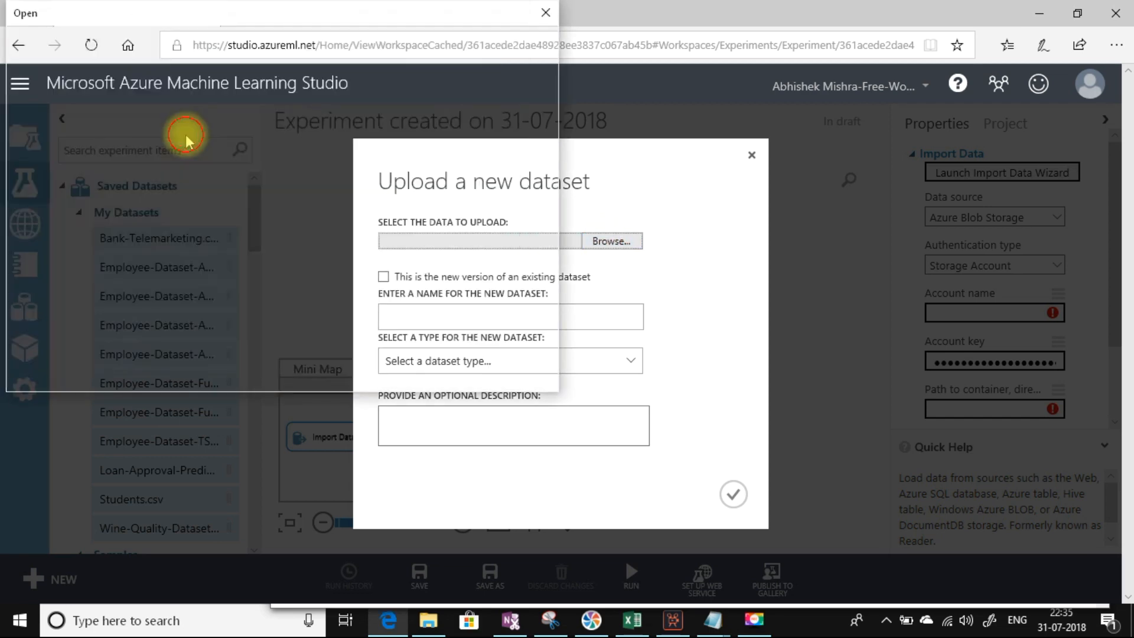
left_click(734, 495)
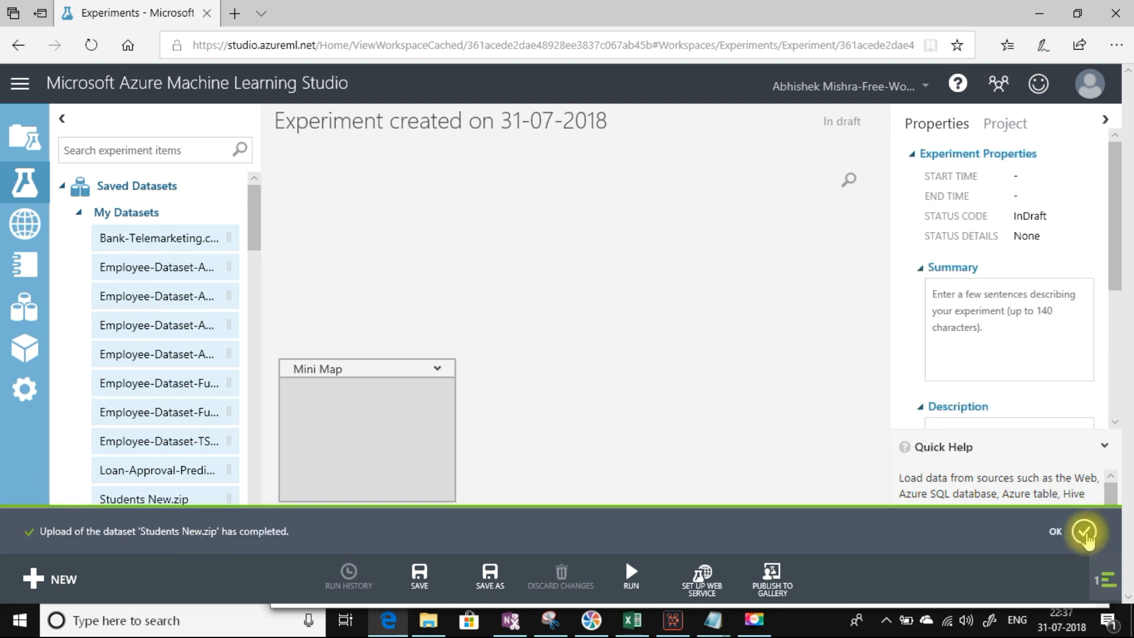
left_click(1086, 533)
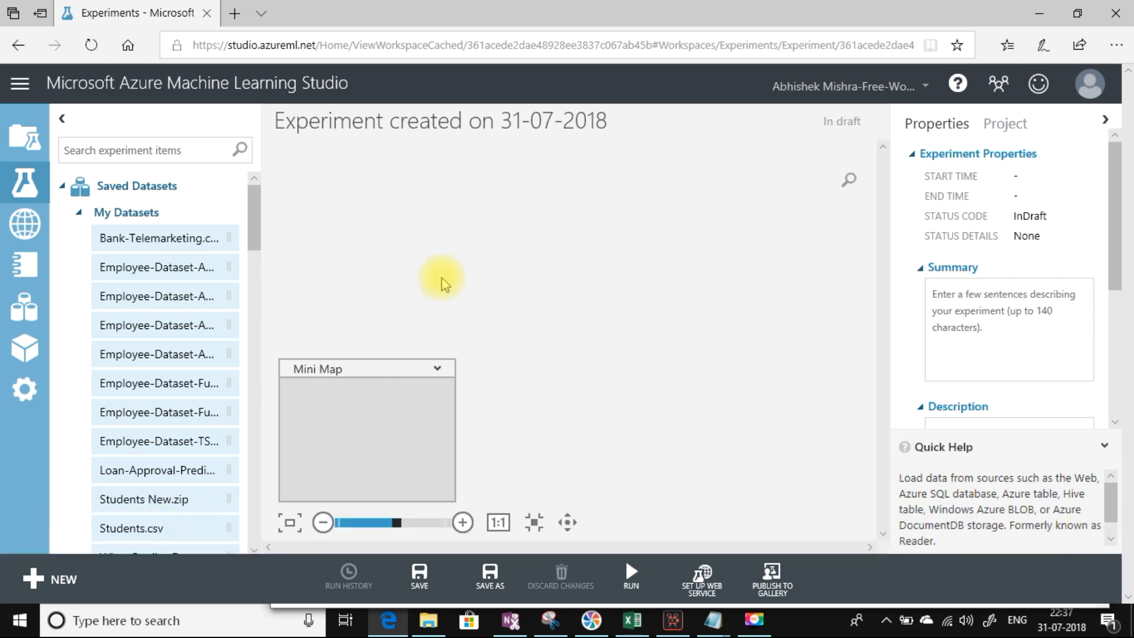
Step: Preview Students.csv's 10 rows and 4 columns, then select the local Students file in ML Data
left_click_drag(254, 203, 253, 236)
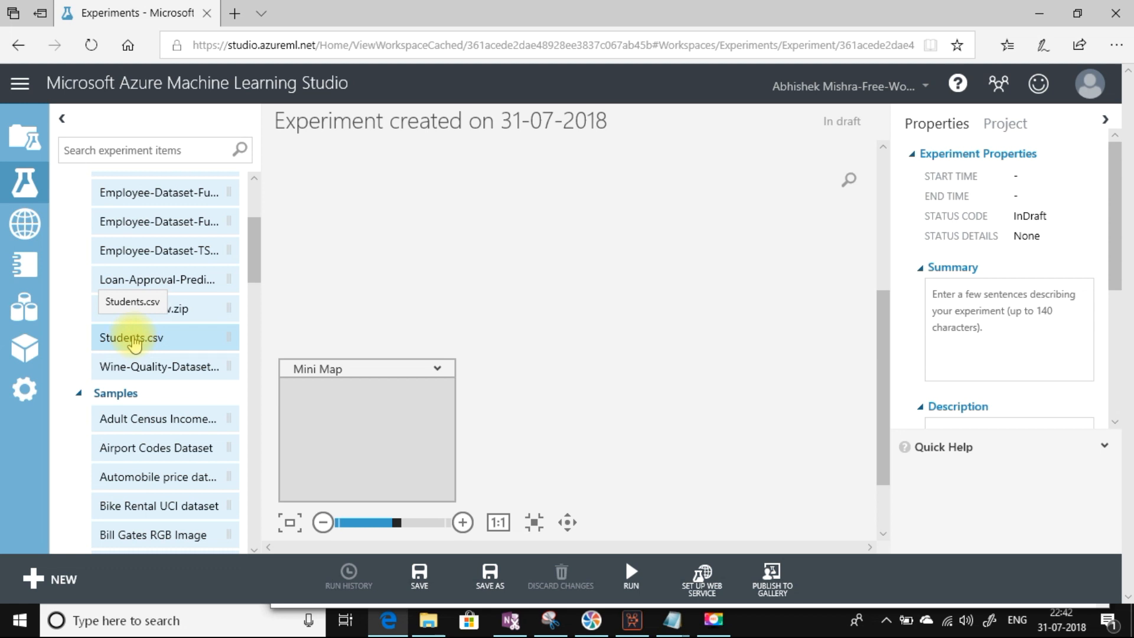
left_click_drag(135, 342, 537, 232)
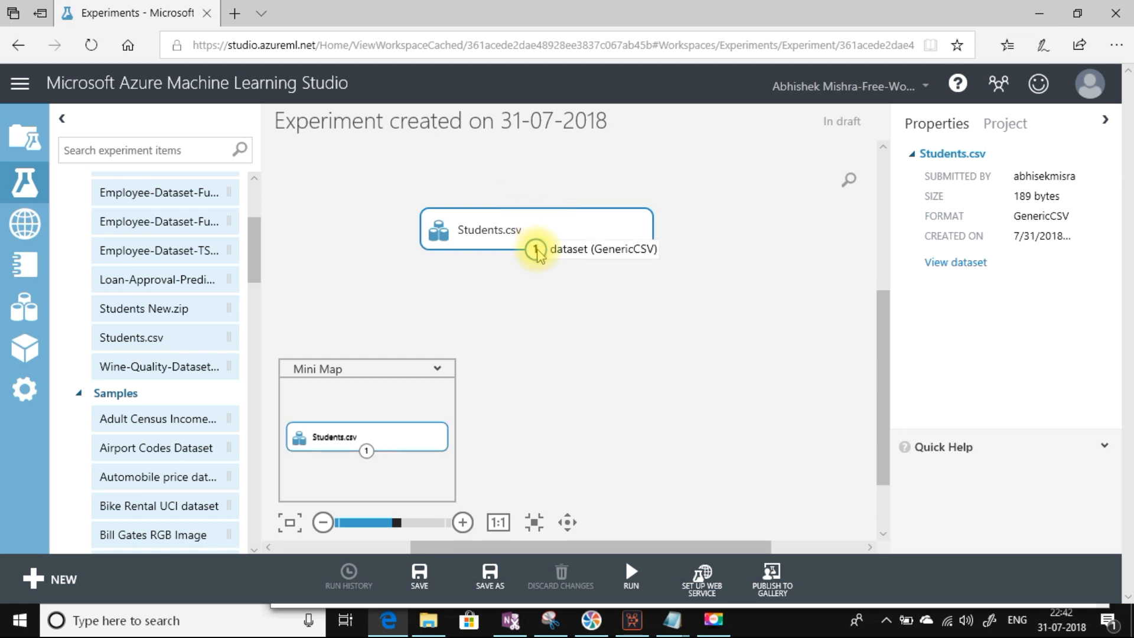
right_click(536, 250)
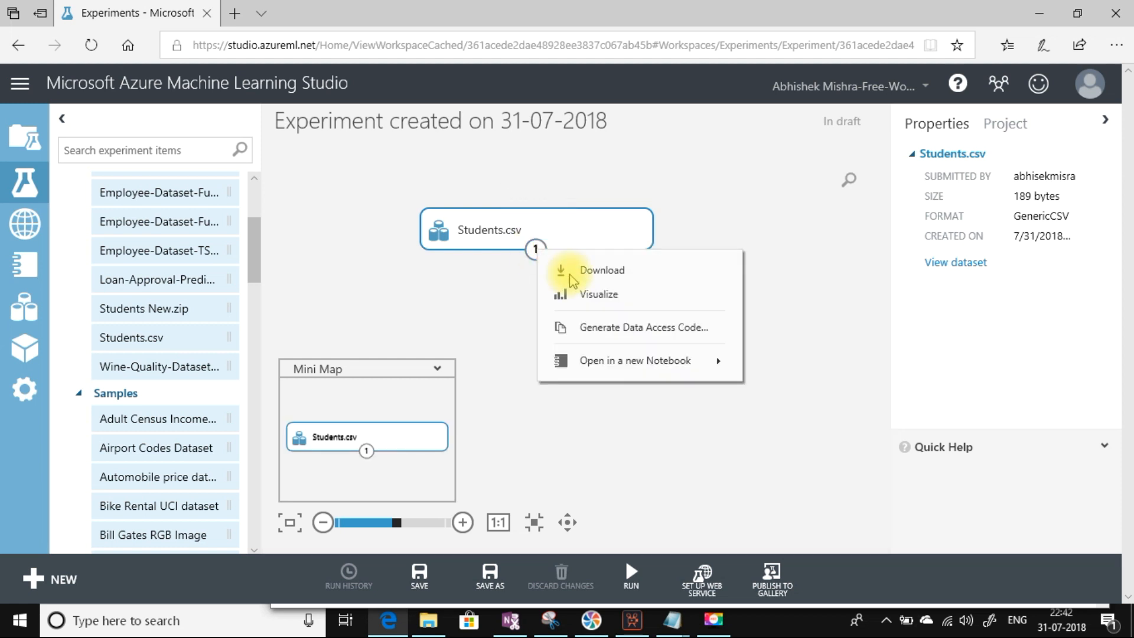
left_click(588, 301)
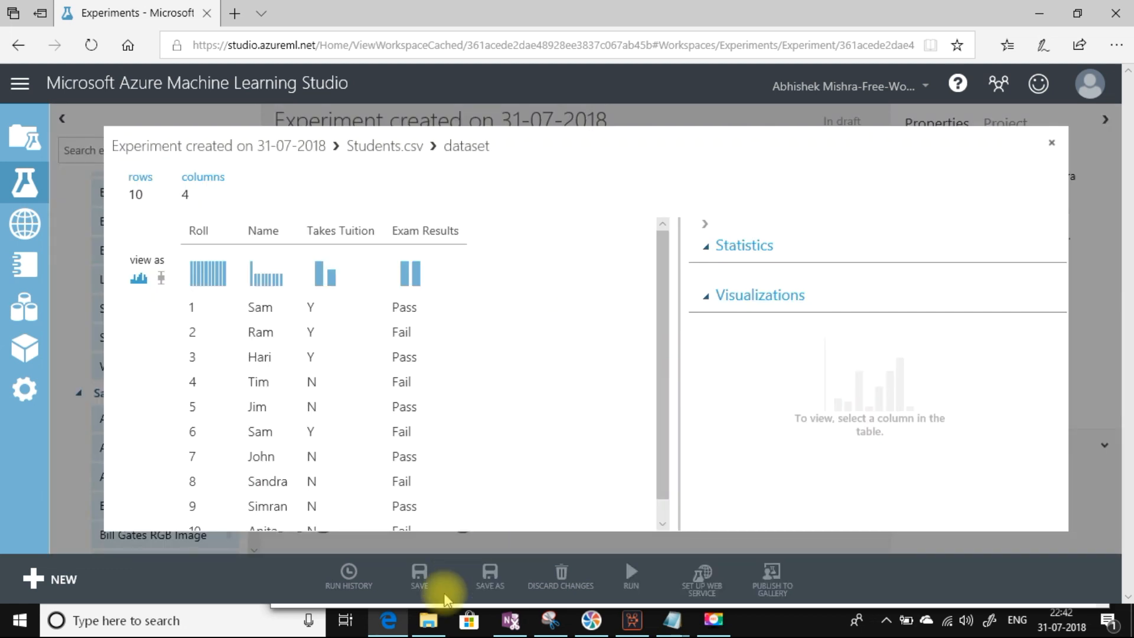
left_click(425, 621)
left_click(173, 158)
Step: Compare the Students CSV in Excel, then return to the Students.csv preview in Studio
double_click(175, 159)
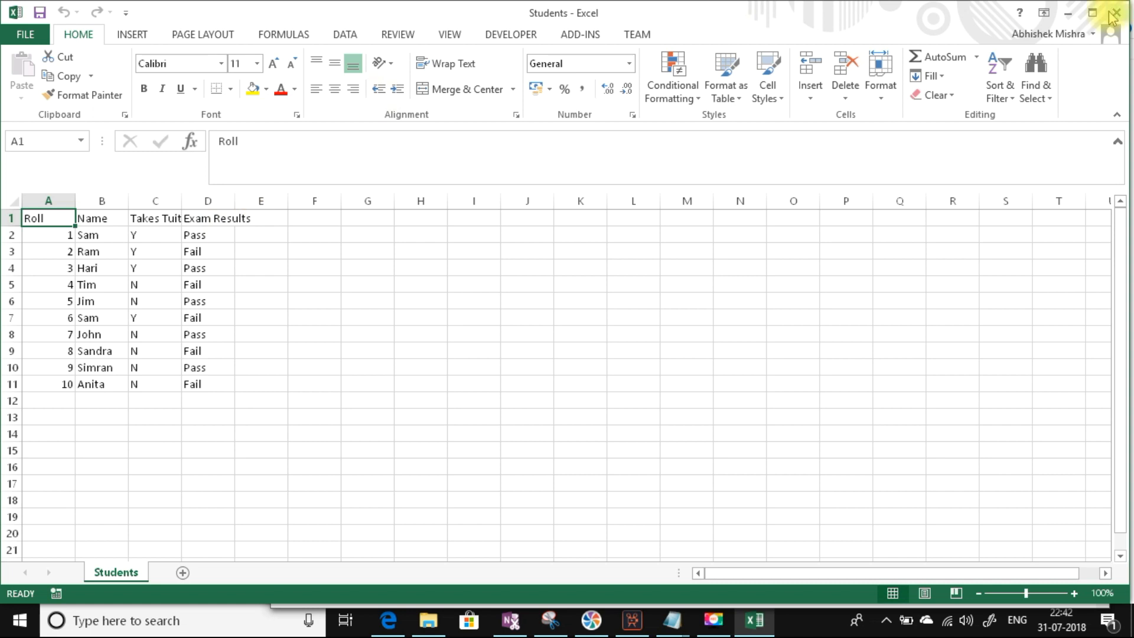
left_click(1067, 12)
left_click(389, 620)
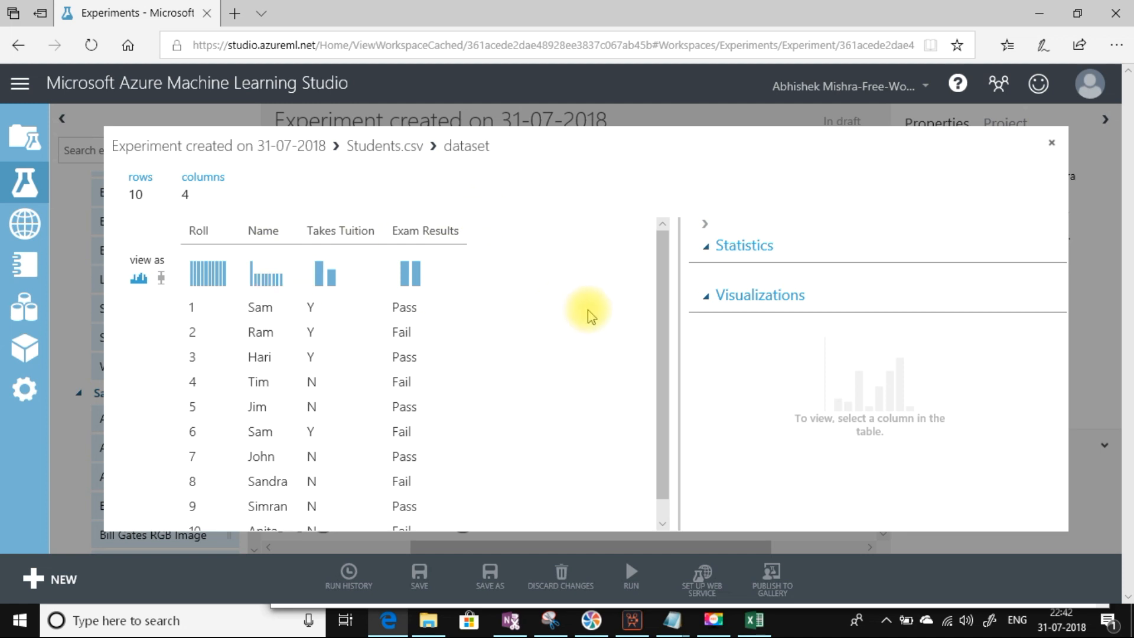
Step: Replace Students.csv with Students New.zip on the canvas and add Unpack Zipped Datasets beneath it
left_click(1049, 145)
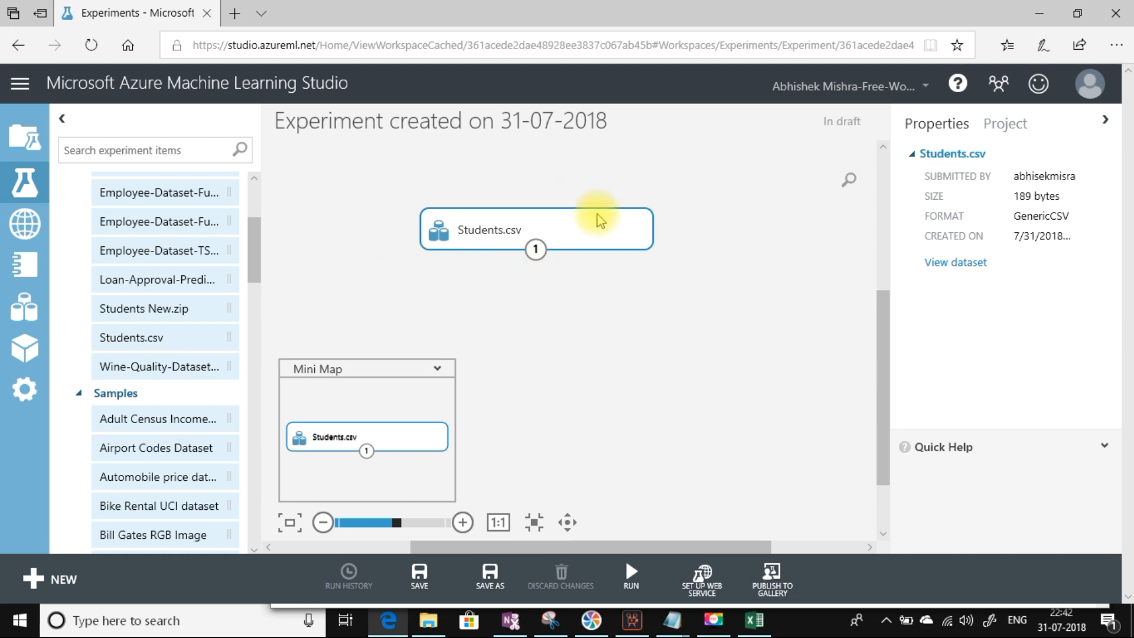
key("Delete")
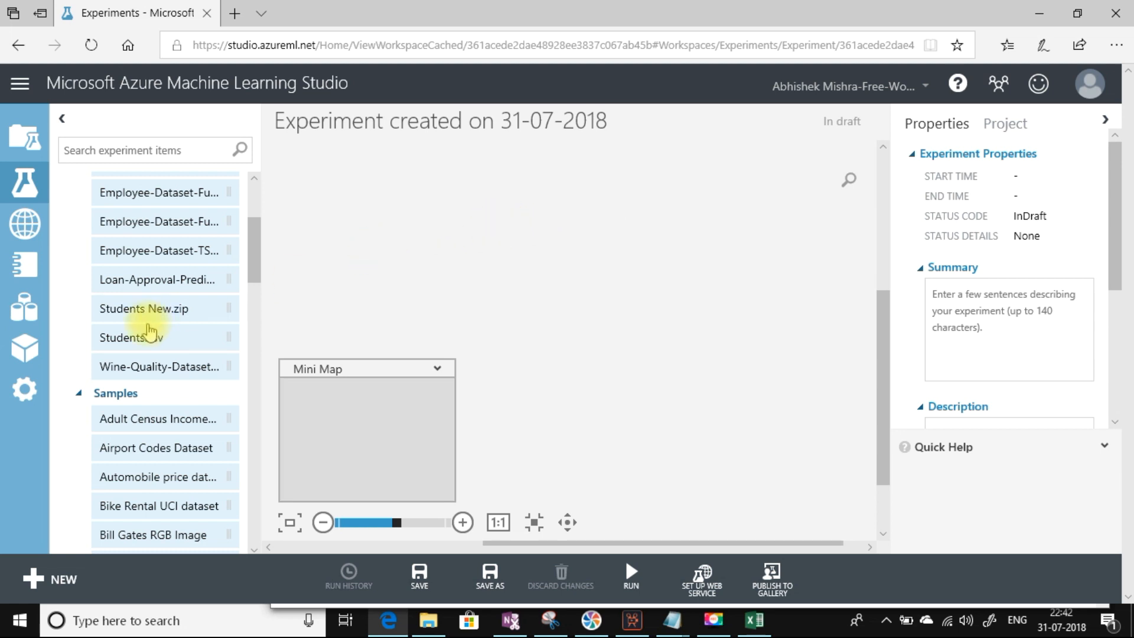
left_click_drag(132, 309, 570, 170)
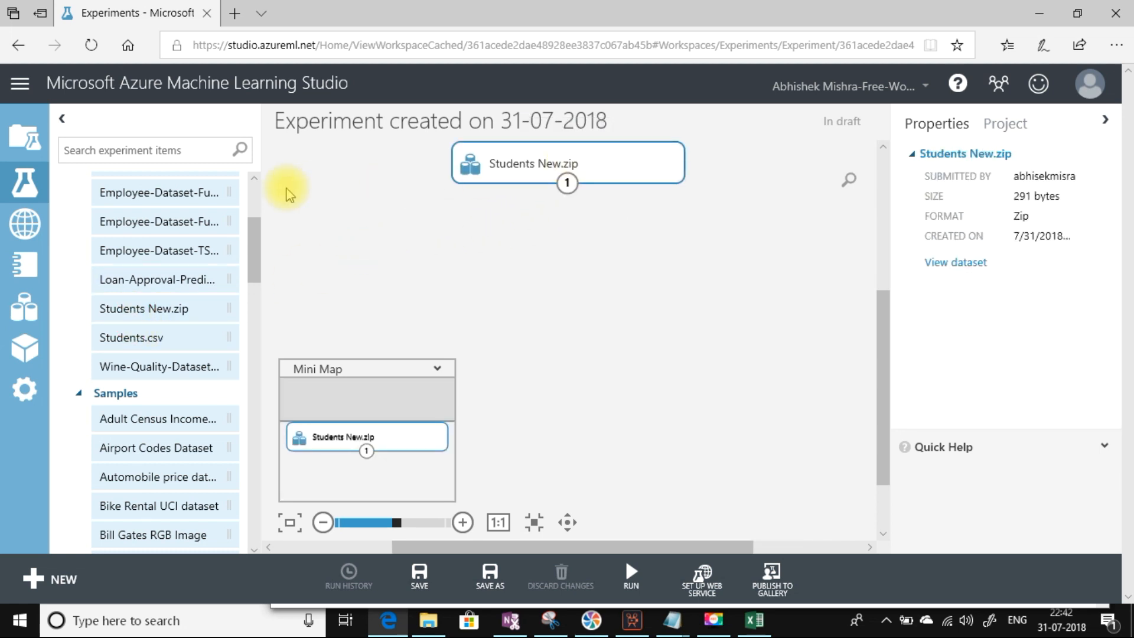
left_click_drag(254, 230, 263, 461)
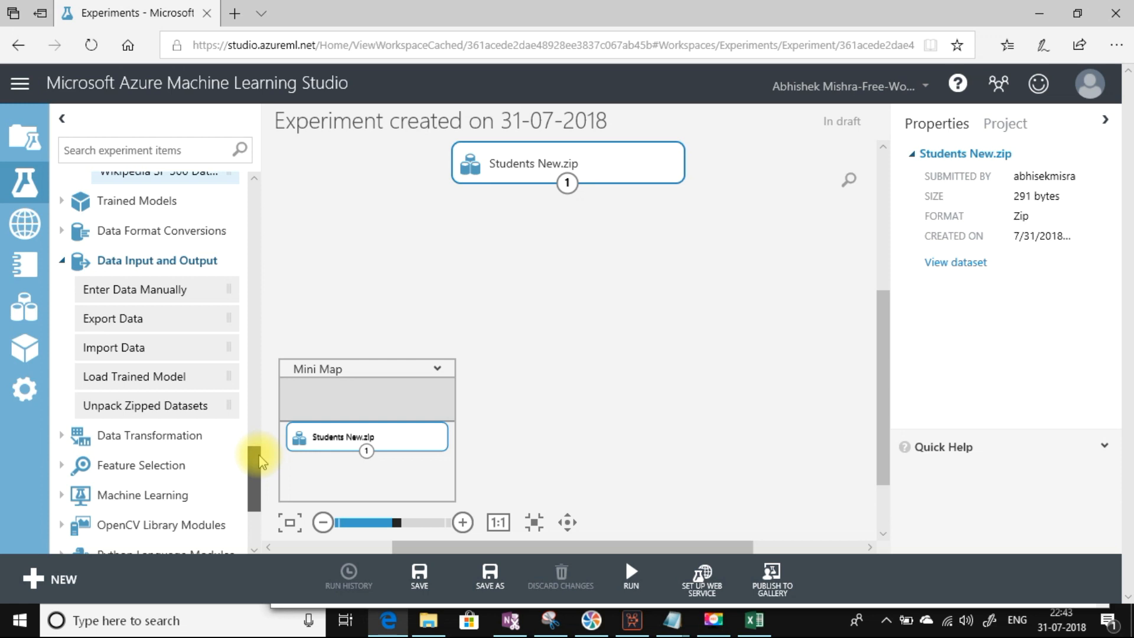
left_click_drag(118, 406, 572, 267)
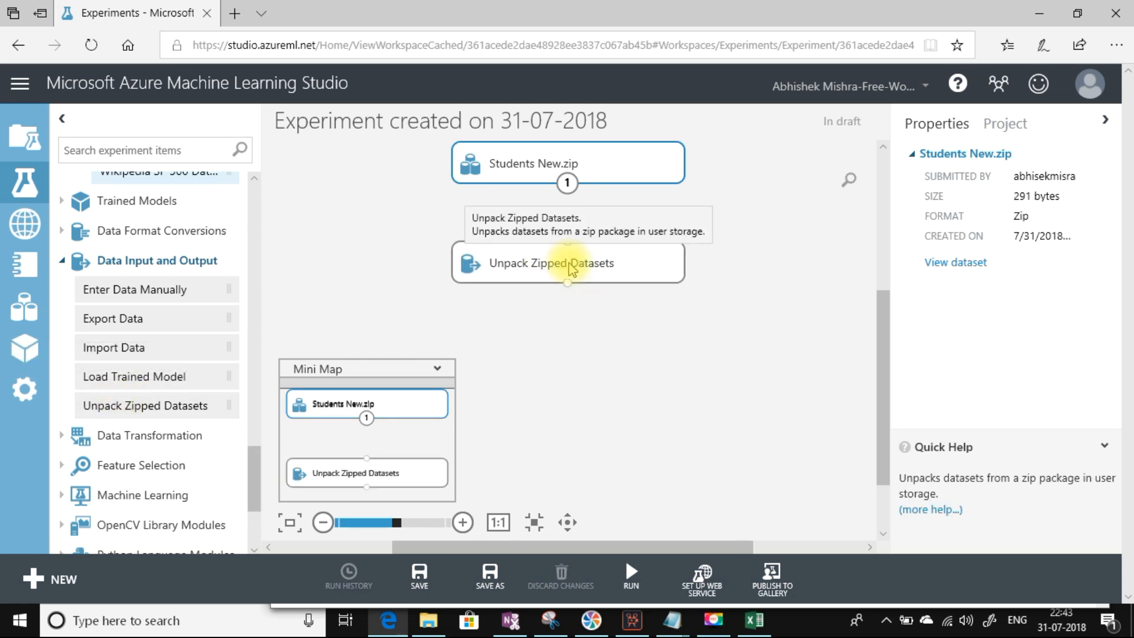
Step: Link Students New.zip's output port to the Unpack Zipped Datasets input port
left_click(572, 267)
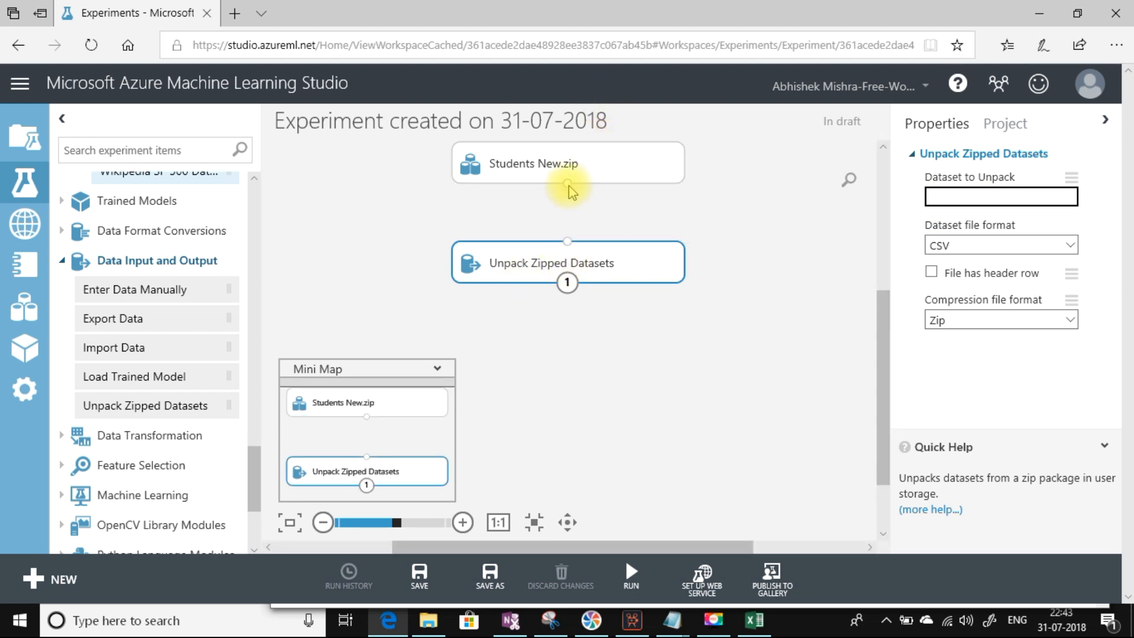
left_click_drag(568, 186, 572, 249)
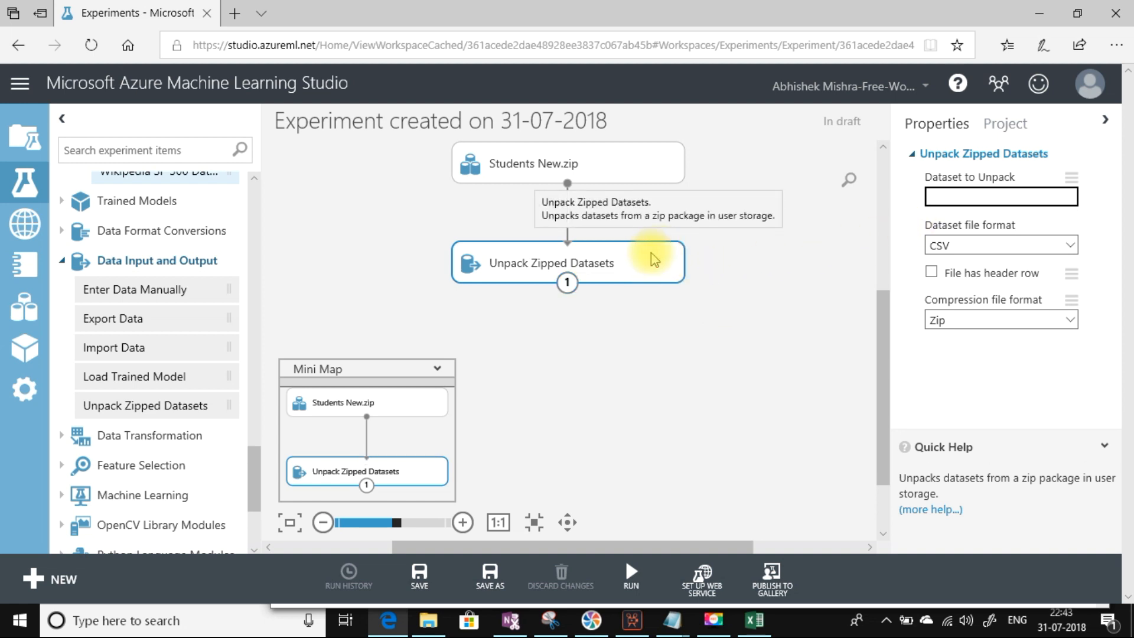
left_click(633, 575)
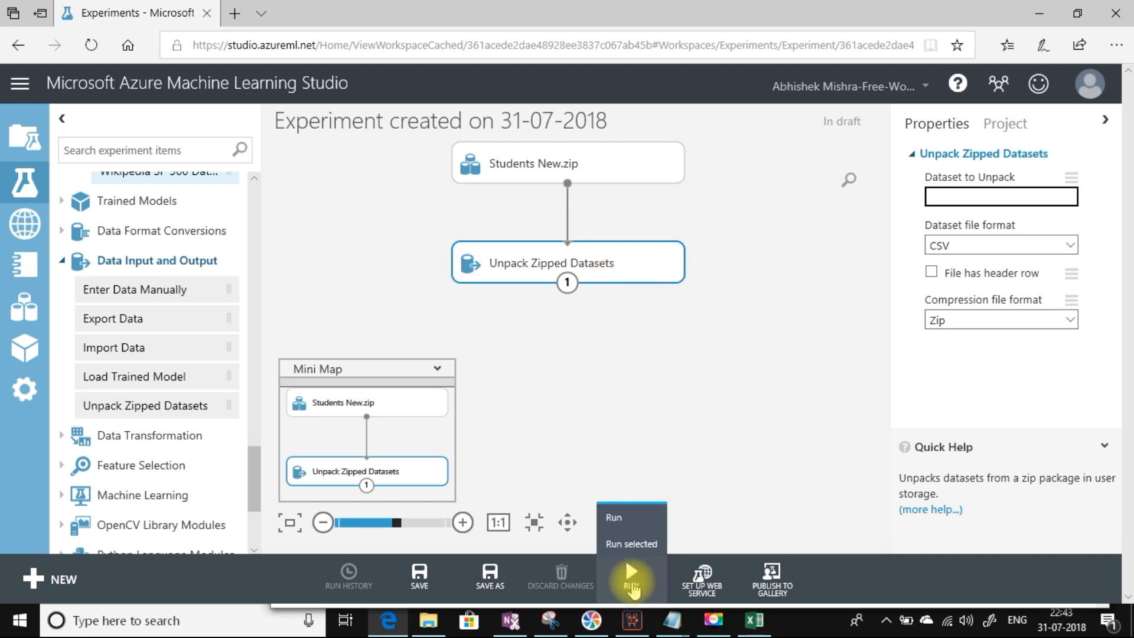
Step: Run the whole experiment until the status shows Finished running
left_click(621, 521)
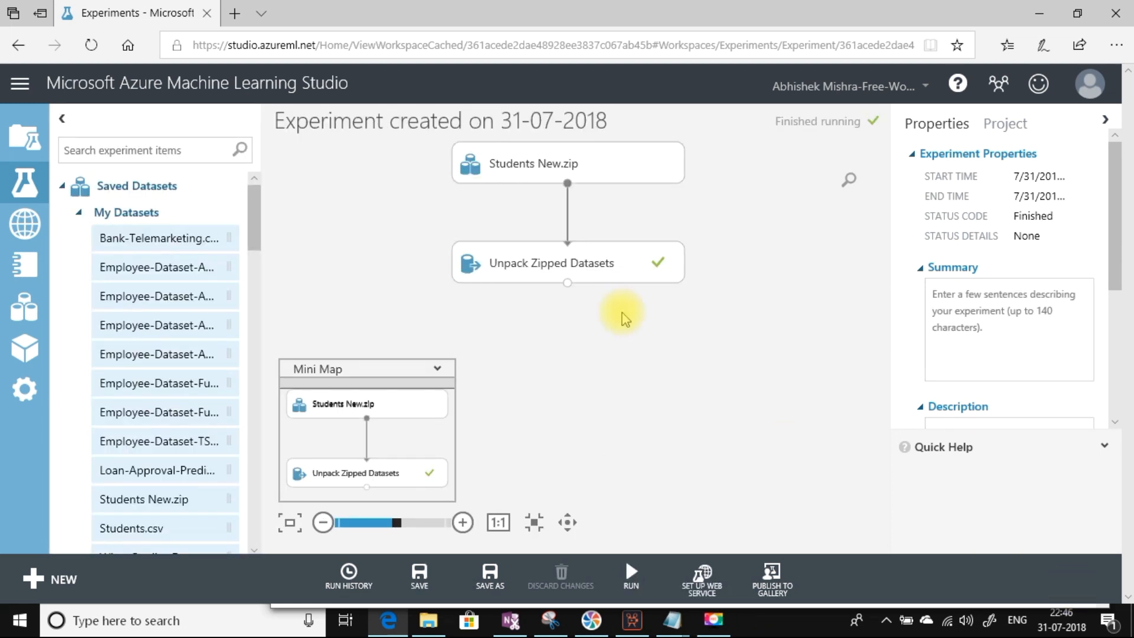
Step: Visualize the Unpack Zipped Datasets output, showing 11 rows and 4 columns
right_click(567, 285)
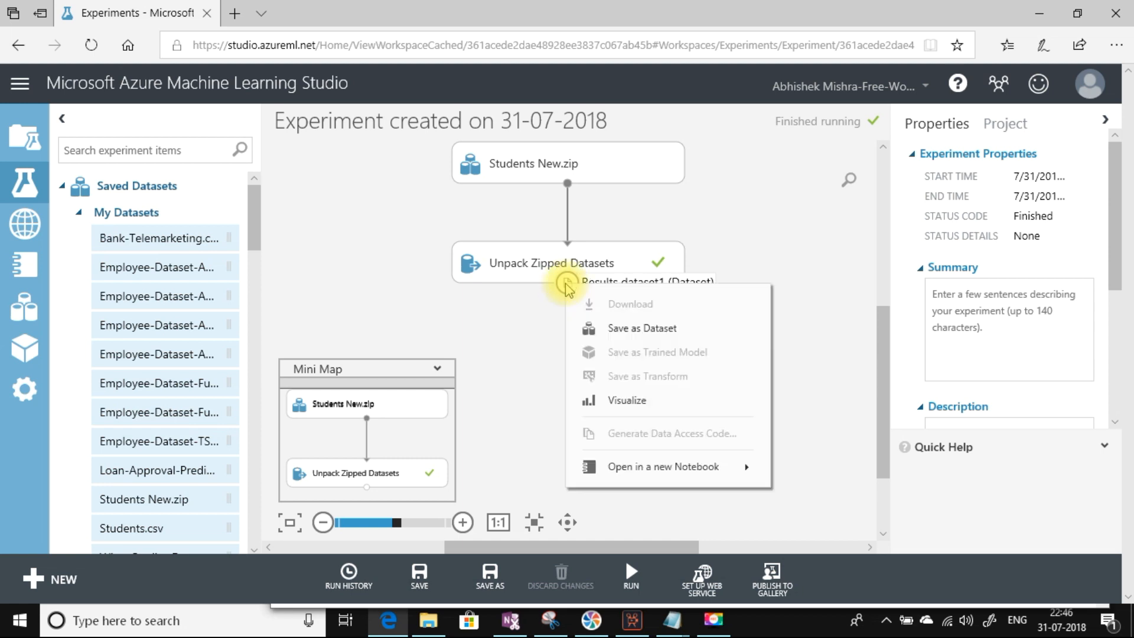
left_click(615, 402)
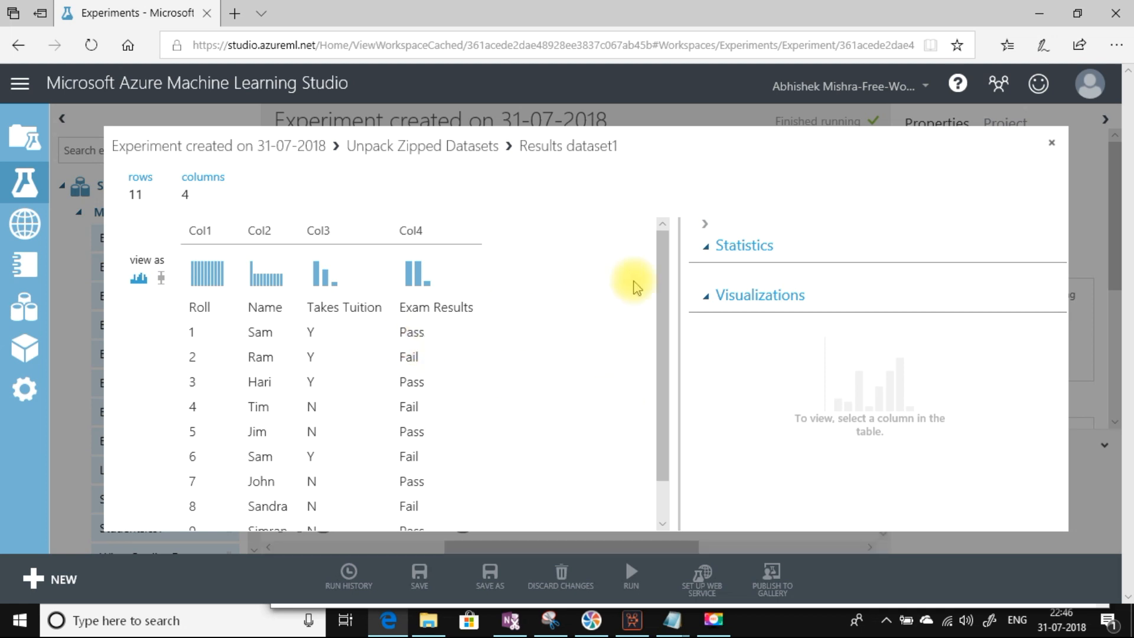
left_click(668, 285)
left_click_drag(668, 284, 658, 365)
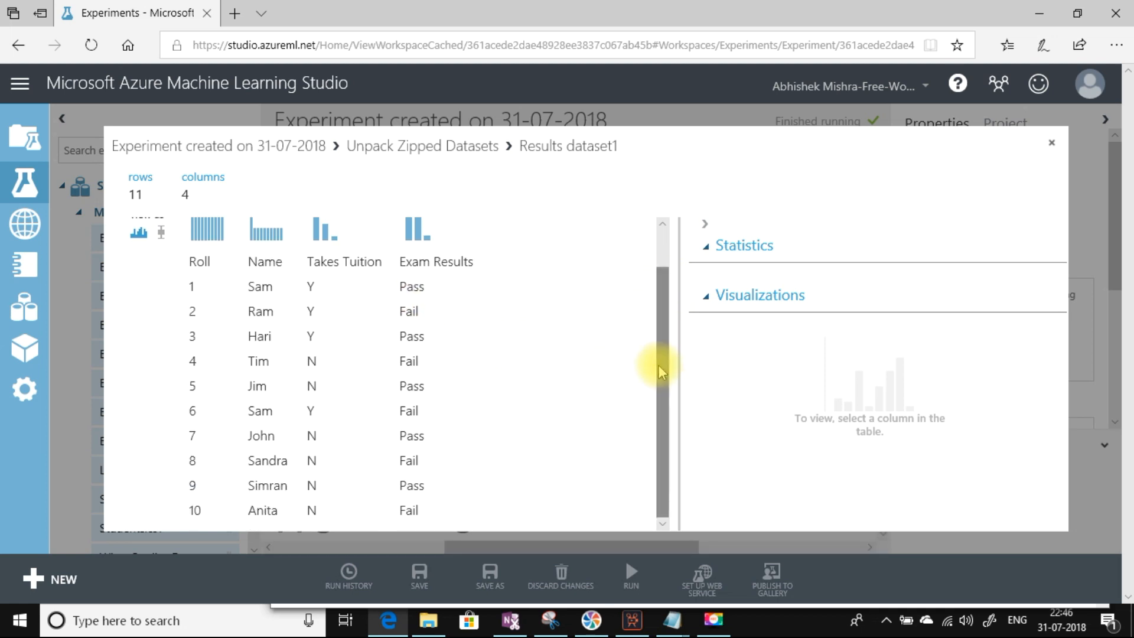
Step: Open Students New.csv from the Students New zip in Excel to compare, then return to Studio
left_click(429, 620)
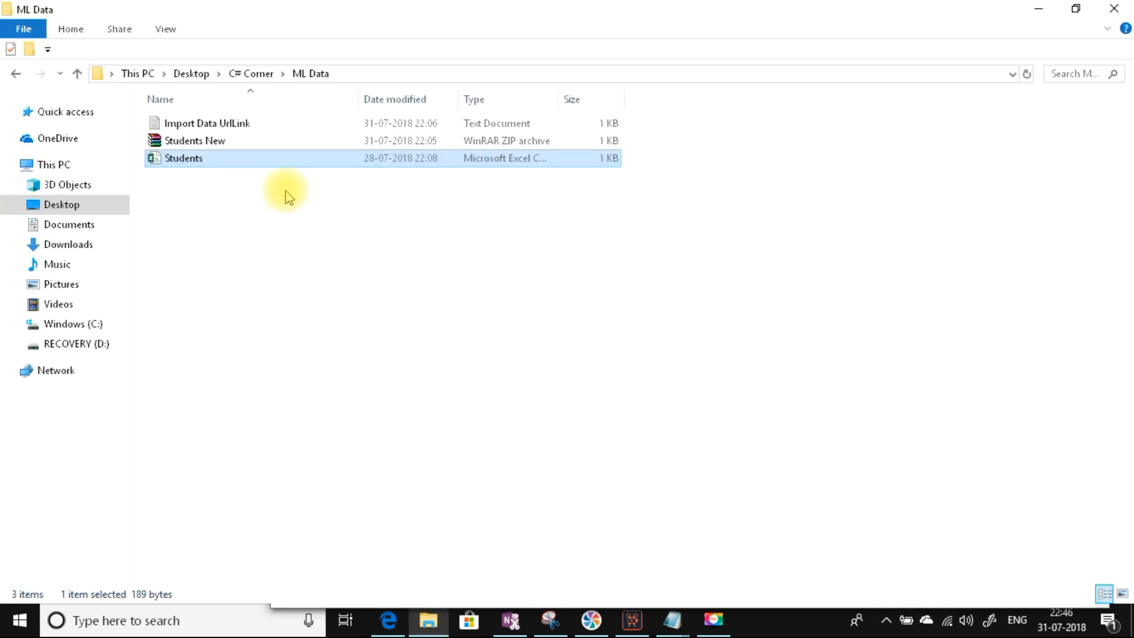
double_click(198, 142)
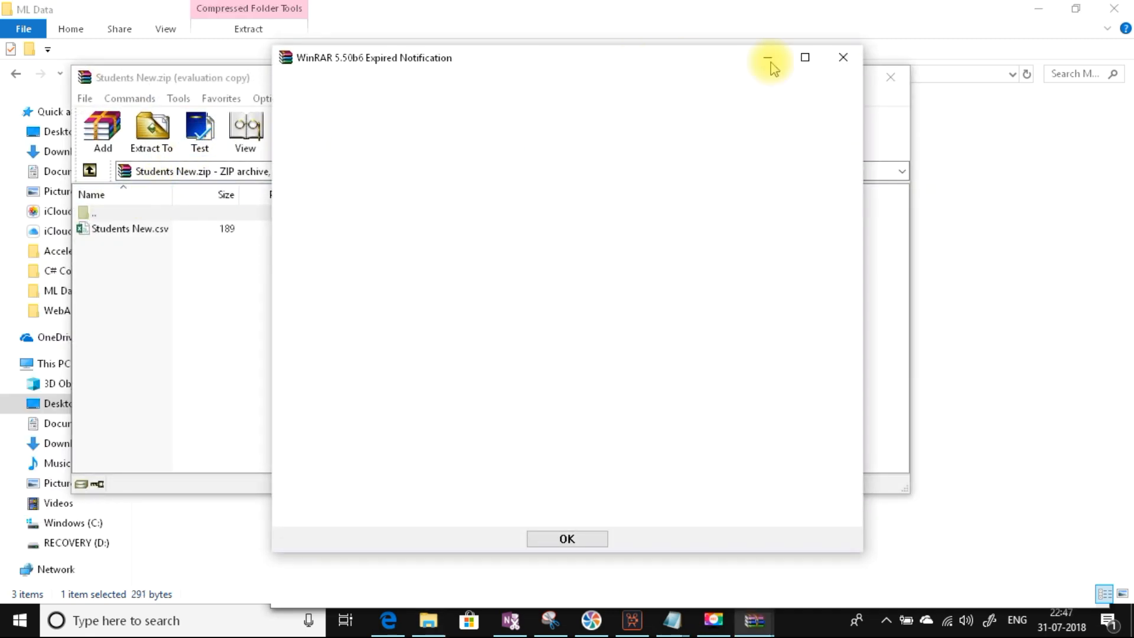
left_click(843, 57)
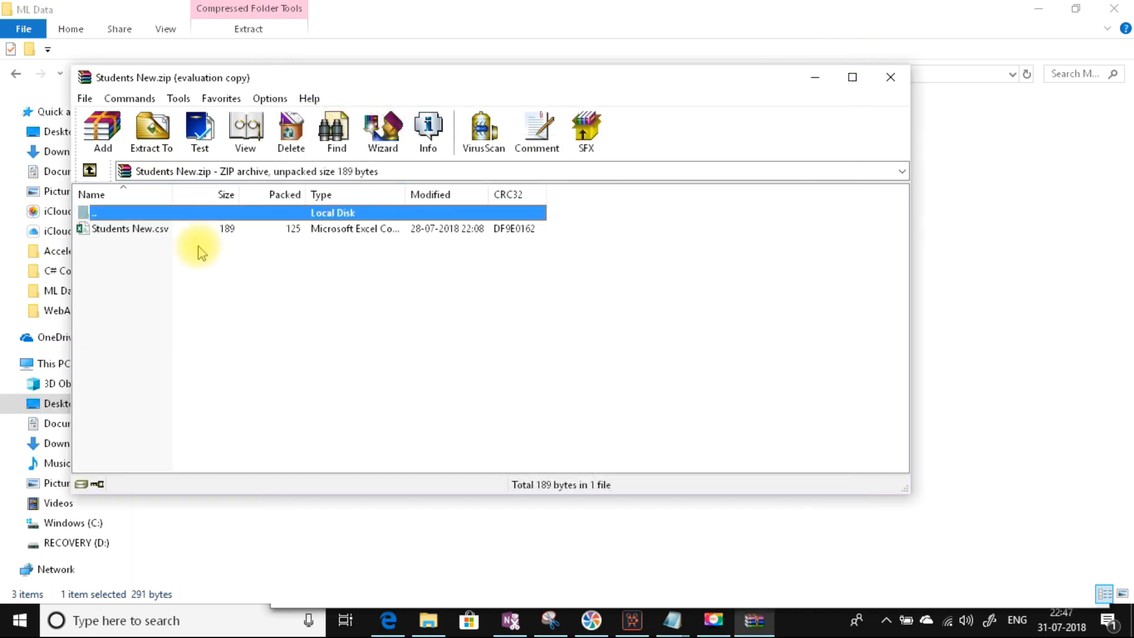
double_click(149, 231)
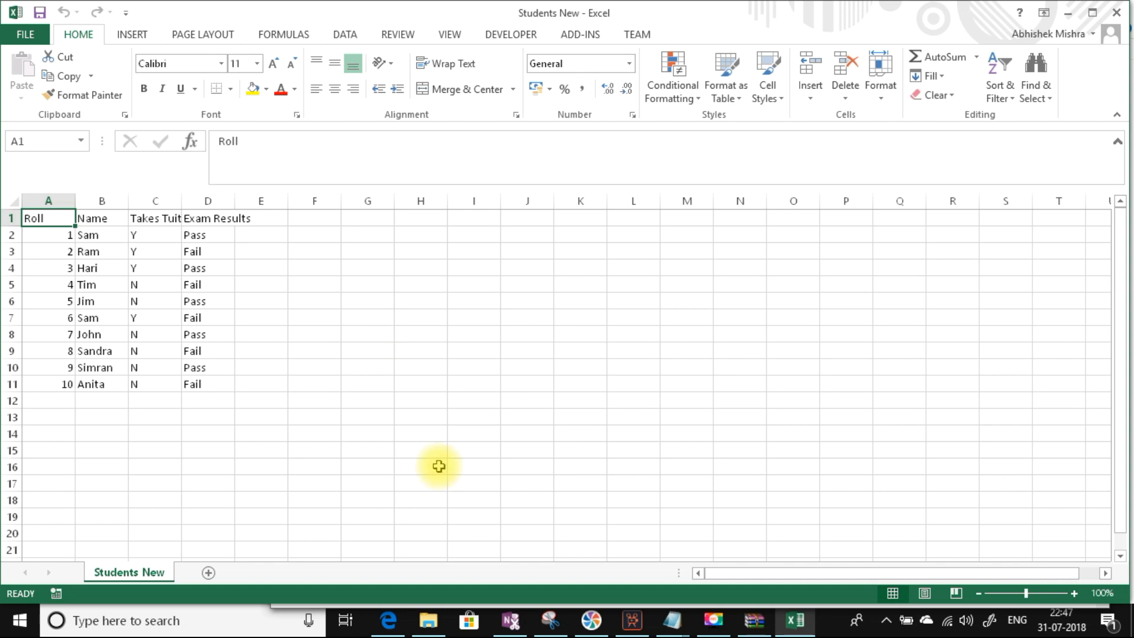
left_click(388, 620)
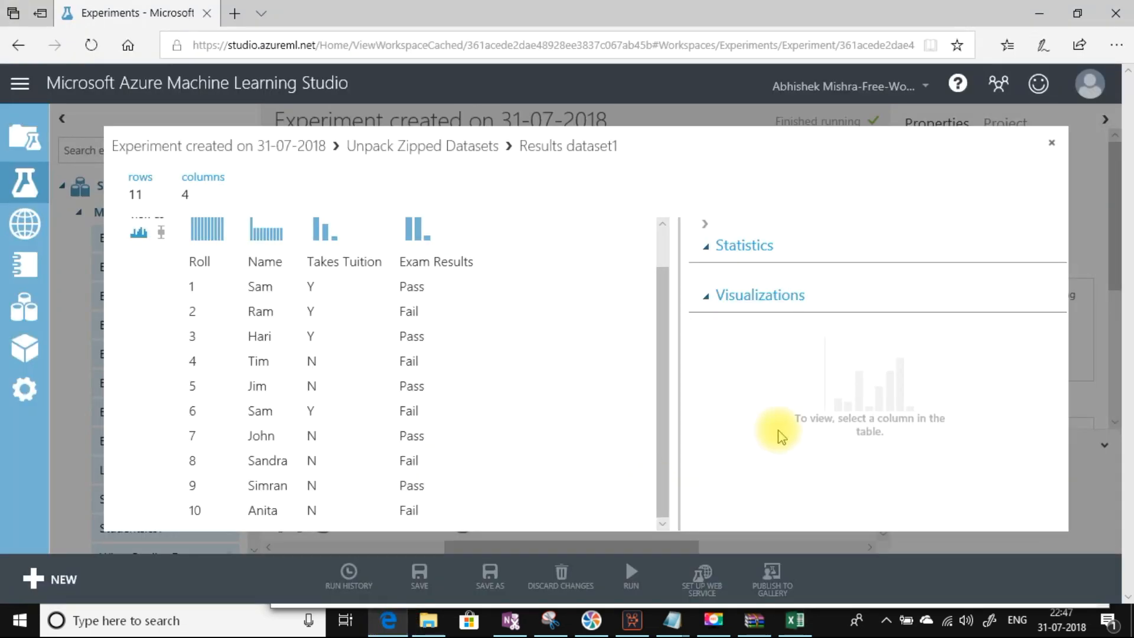
Step: Close the results view and delete the Unpack Zipped Datasets and Students New.zip modules
left_click(1052, 143)
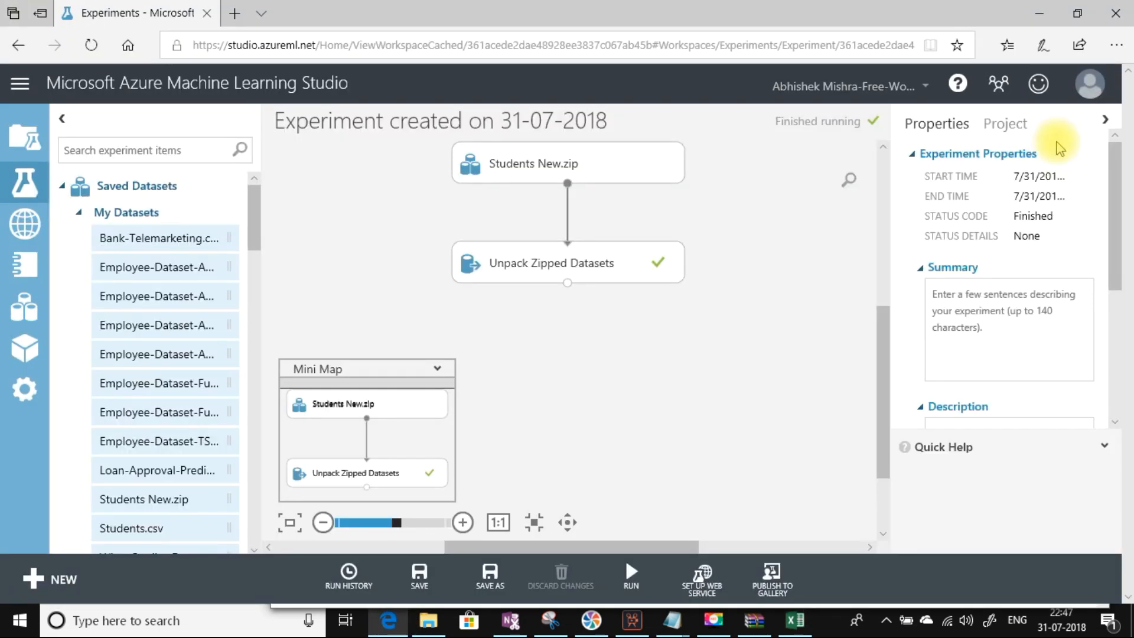
left_click_drag(412, 148, 767, 310)
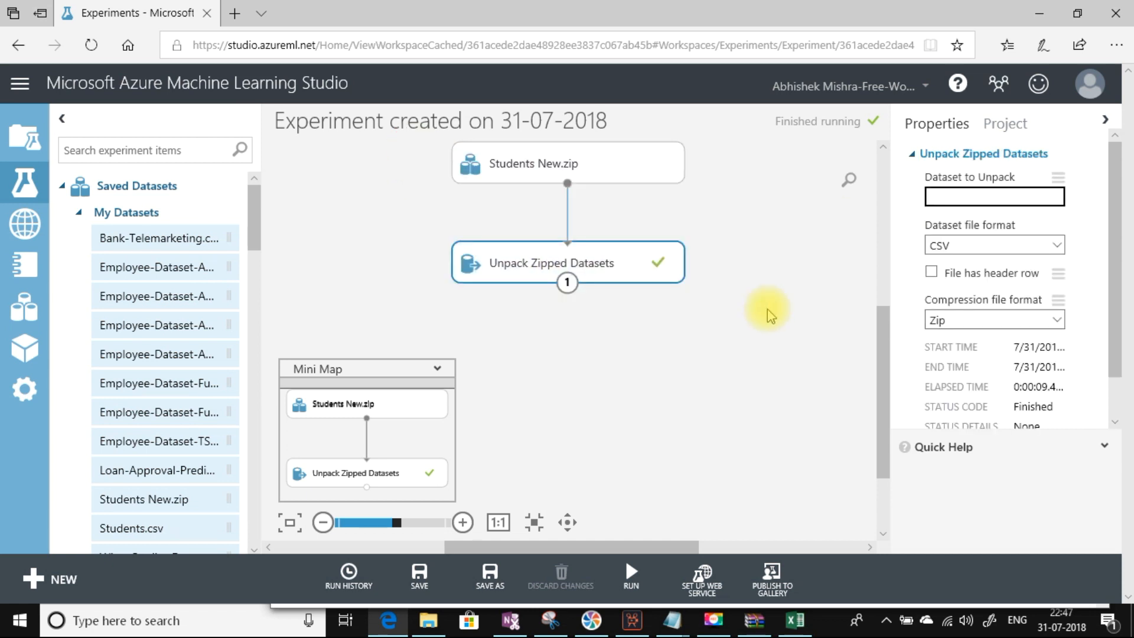
key("Delete")
left_click_drag(591, 152, 591, 152)
key("Delete")
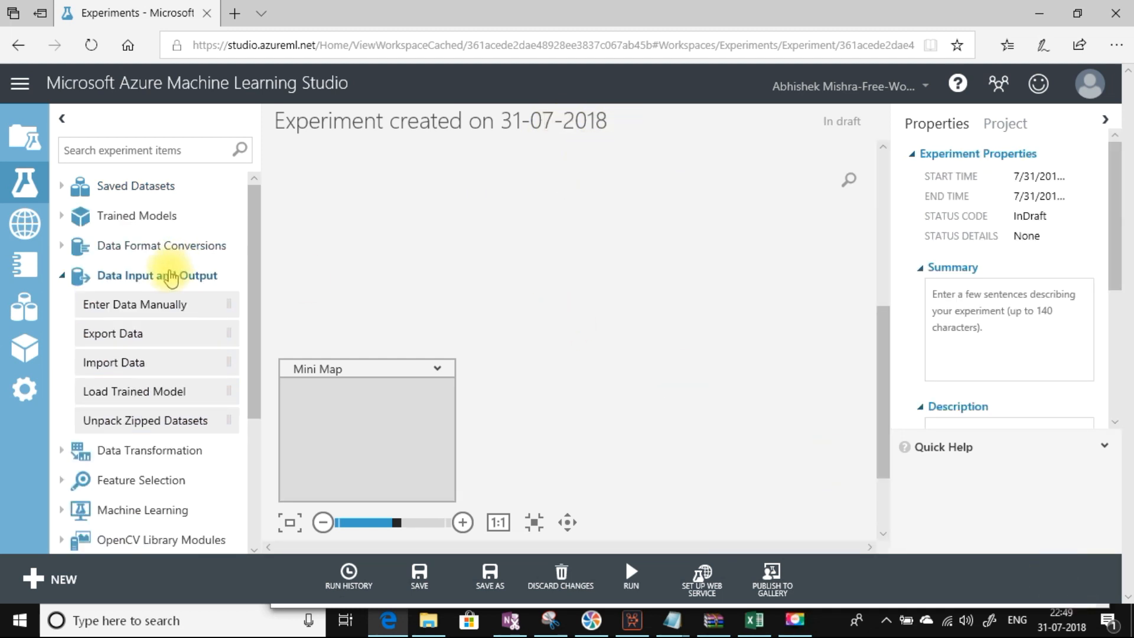
Step: Add an Import Data module to the canvas with Data source set to Web URL via HTTP
left_click(127, 365)
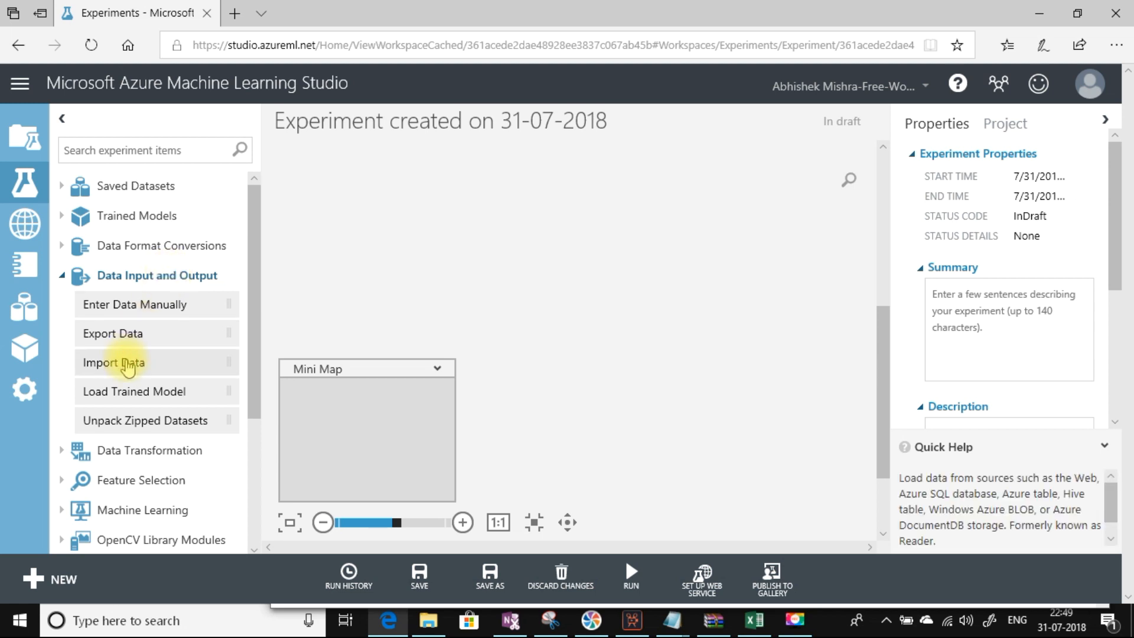
left_click_drag(127, 364, 526, 206)
left_click(532, 211)
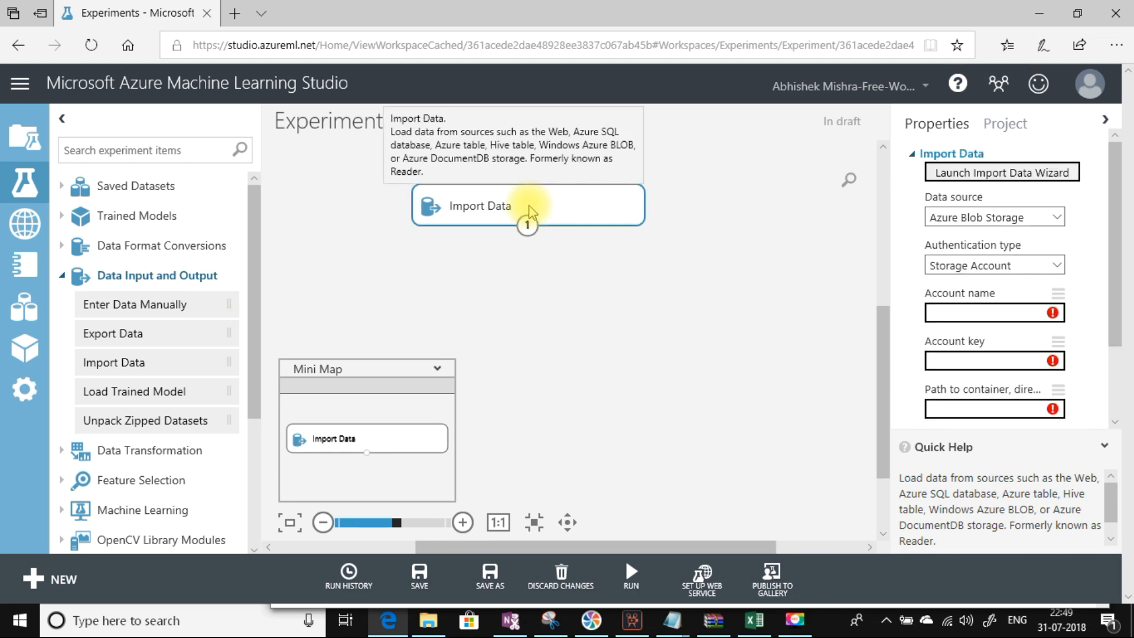
left_click(1055, 218)
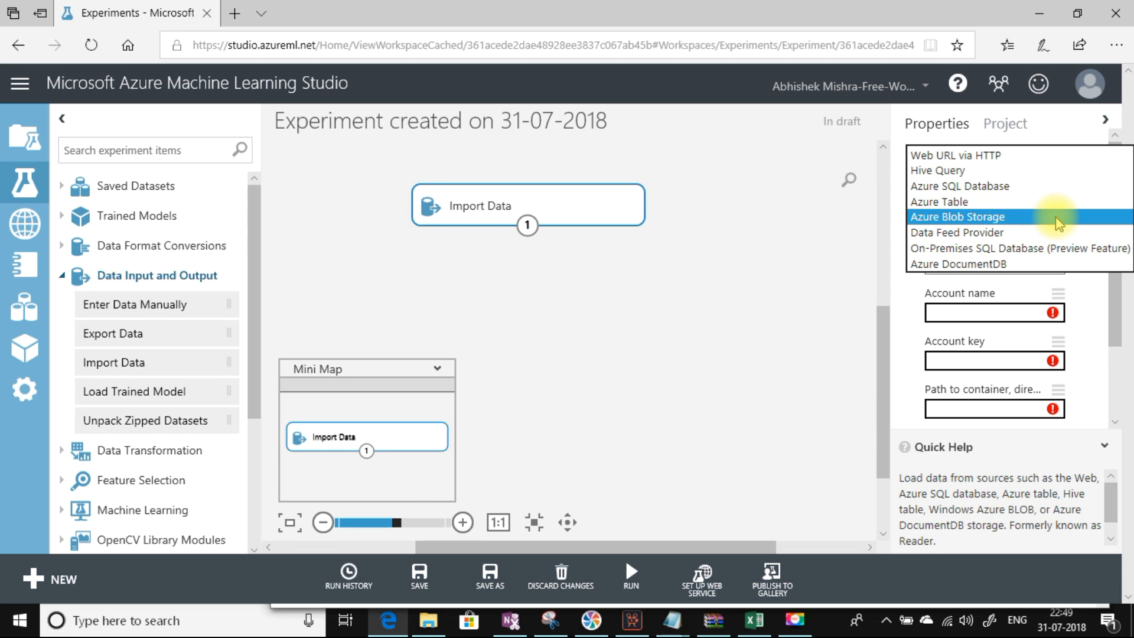
left_click(948, 156)
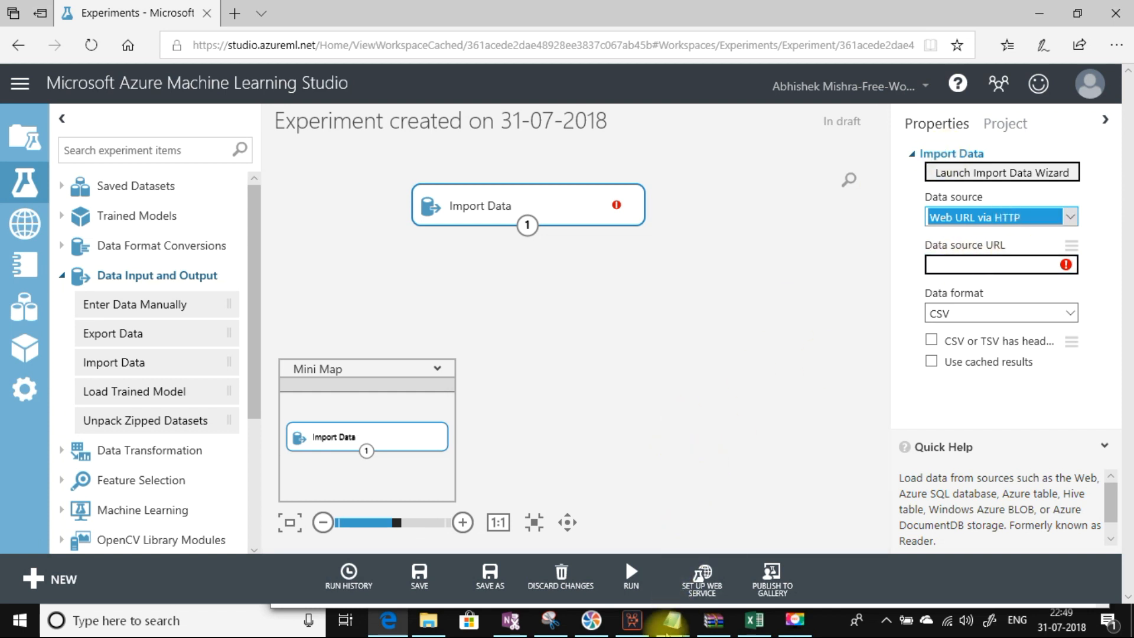
Step: Copy the adult.data URL from the UrlLink note in Notepad, then minimize Notepad
mouse_move(672, 622)
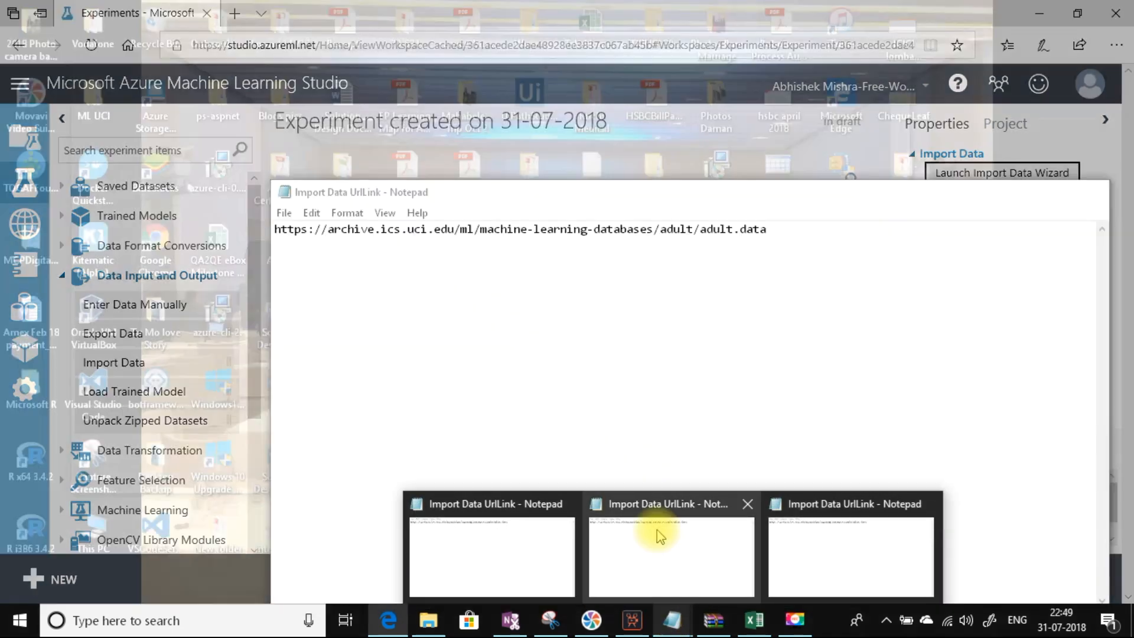
left_click(658, 528)
left_click_drag(768, 229, 221, 224)
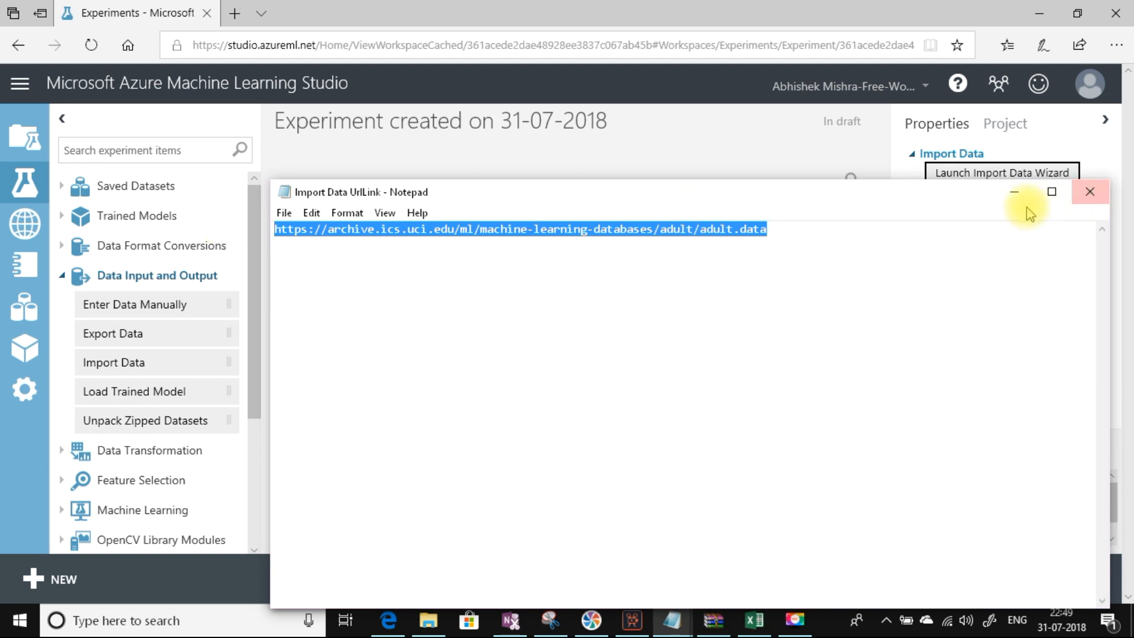
left_click(1012, 197)
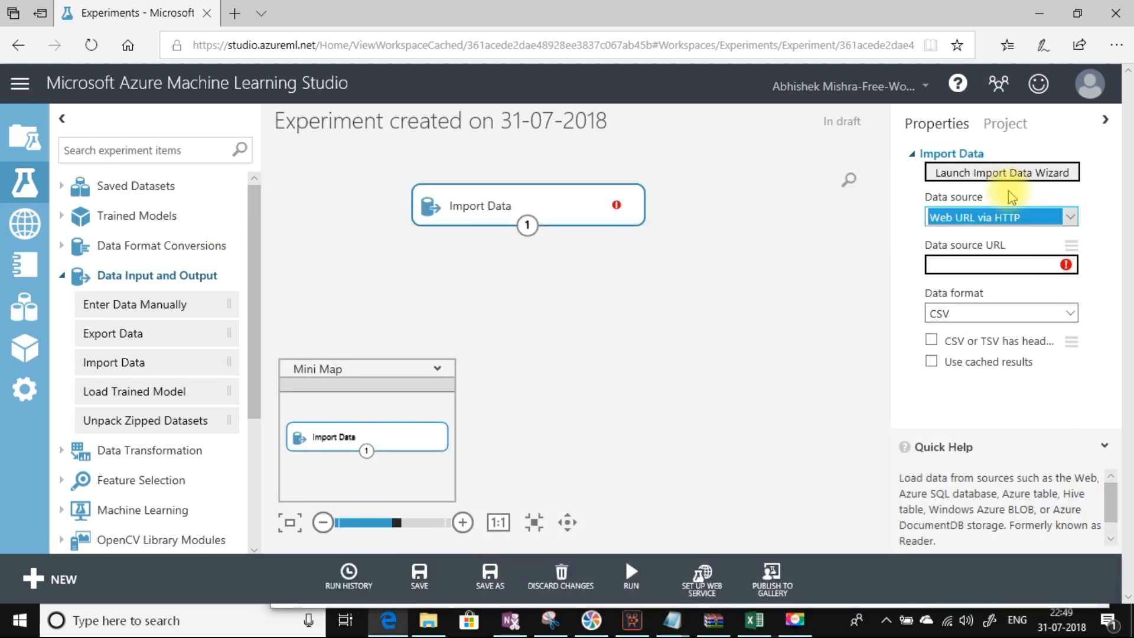
Step: Paste the UCI adult.data address as the Data source URL and set Data format to CSV
left_click(983, 263)
left_click(983, 263)
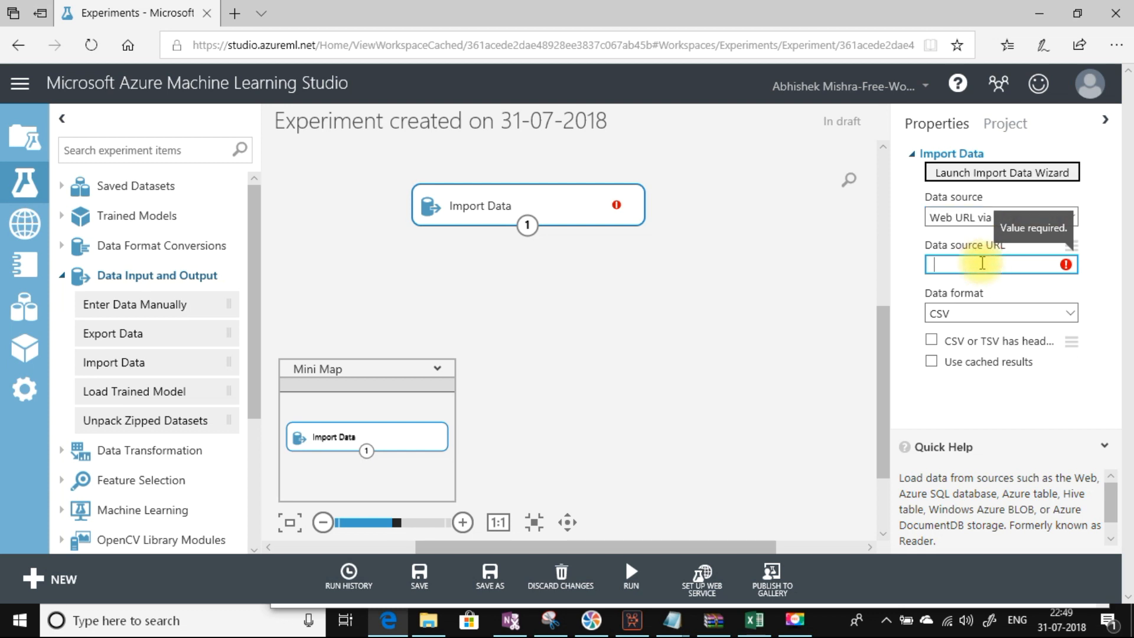
key("ctrl+v")
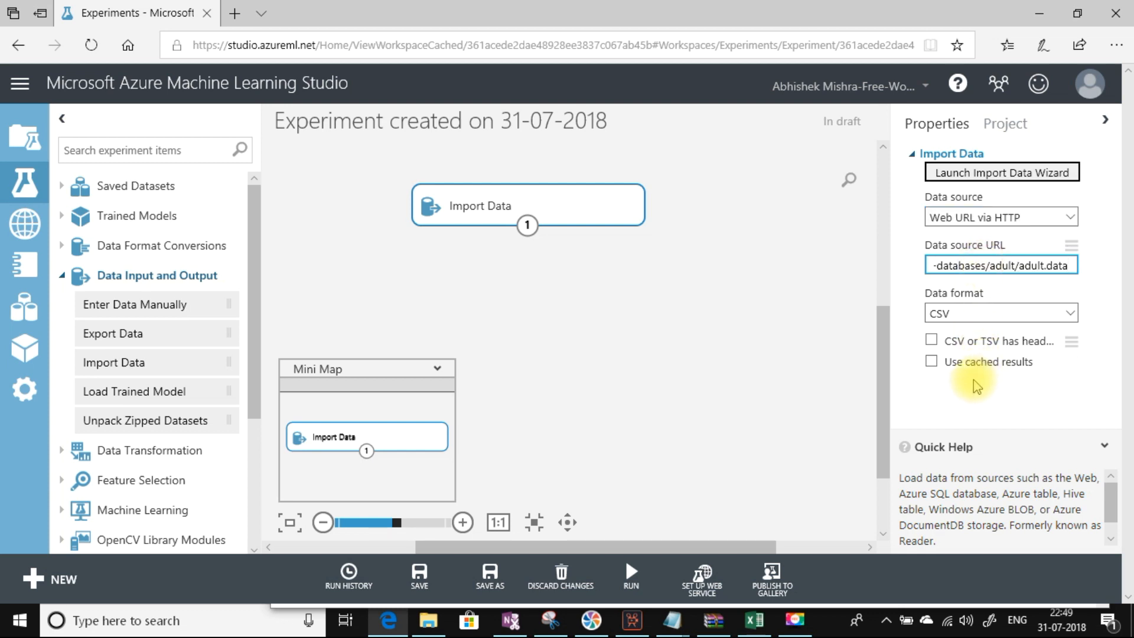
left_click(749, 361)
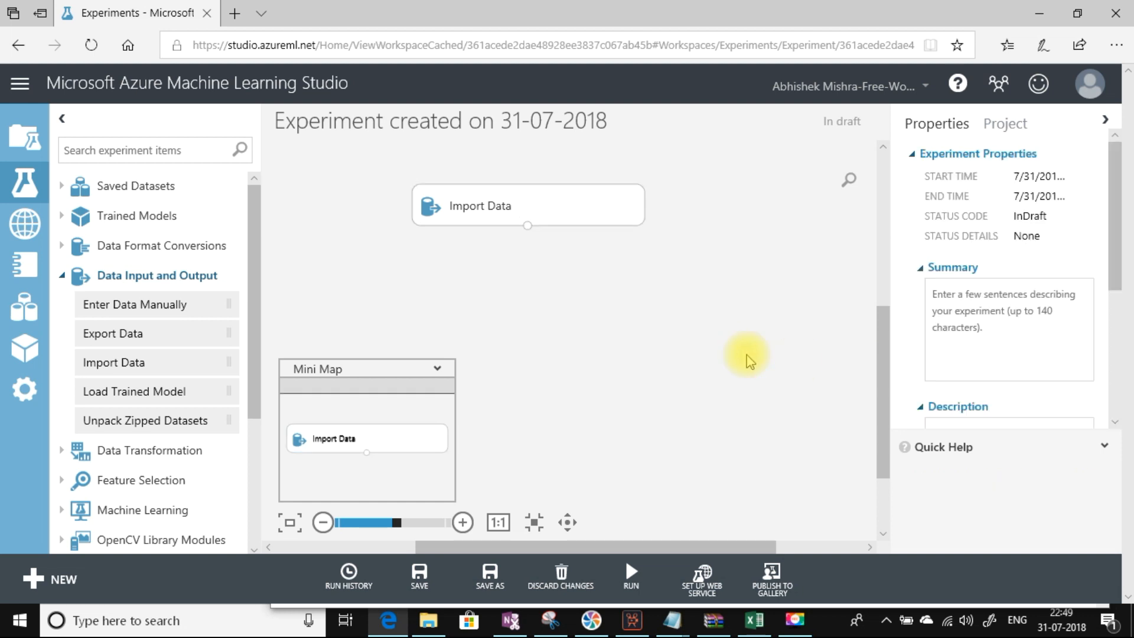
left_click(515, 205)
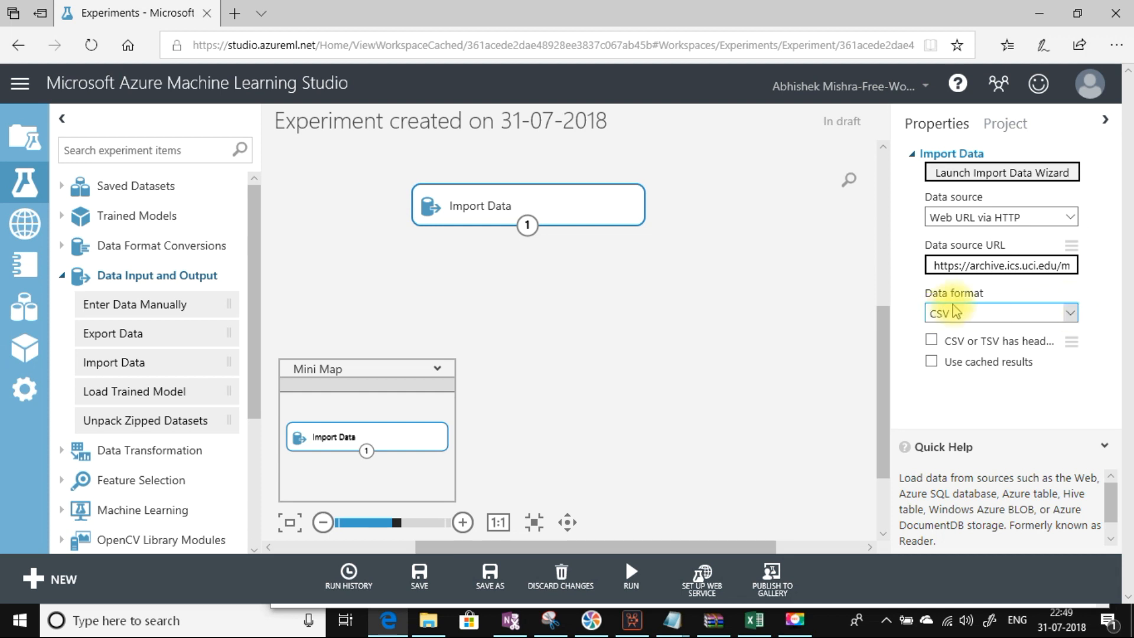
left_click(1070, 313)
left_click(1069, 313)
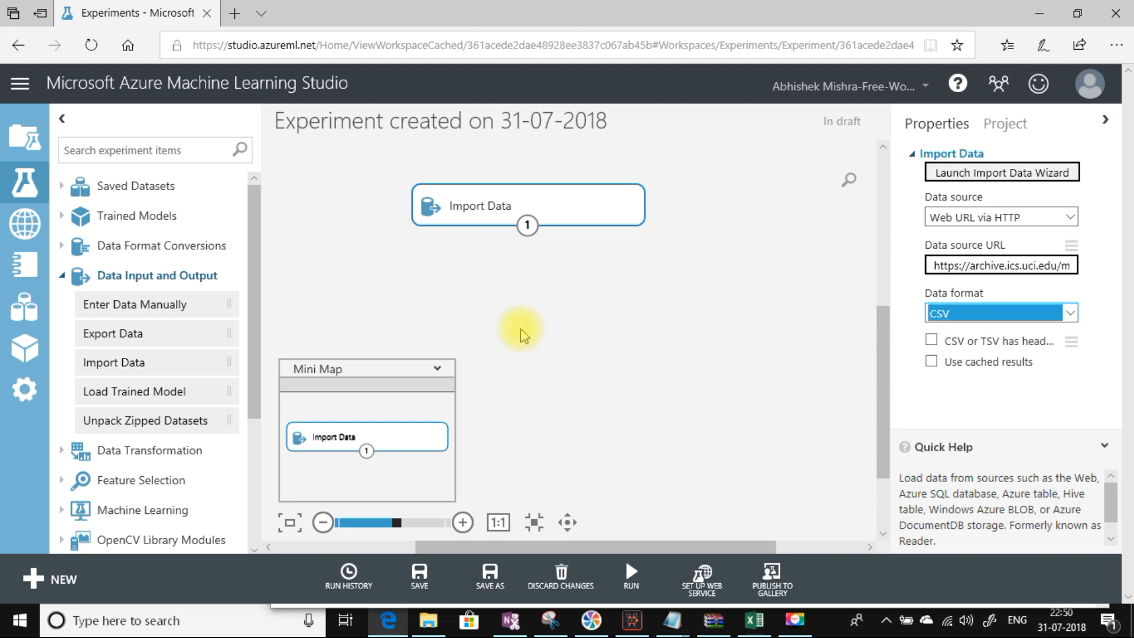
mouse_move(630, 570)
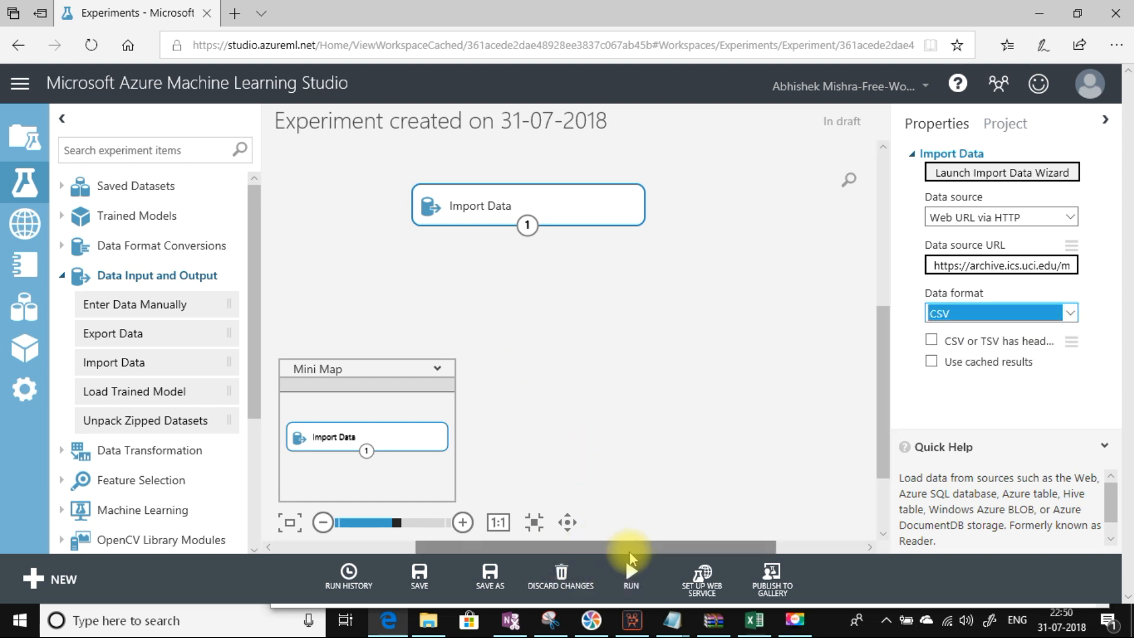
Step: Run the experiment, visualize the imported web dataset, then switch to the Azure portal
left_click(628, 520)
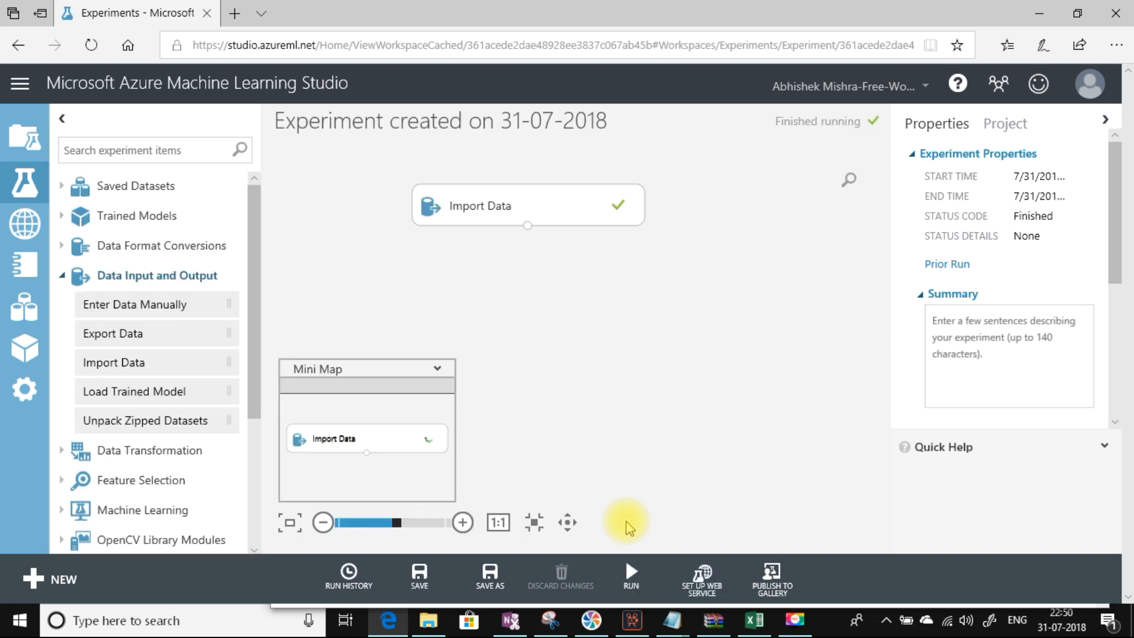
left_click(527, 228)
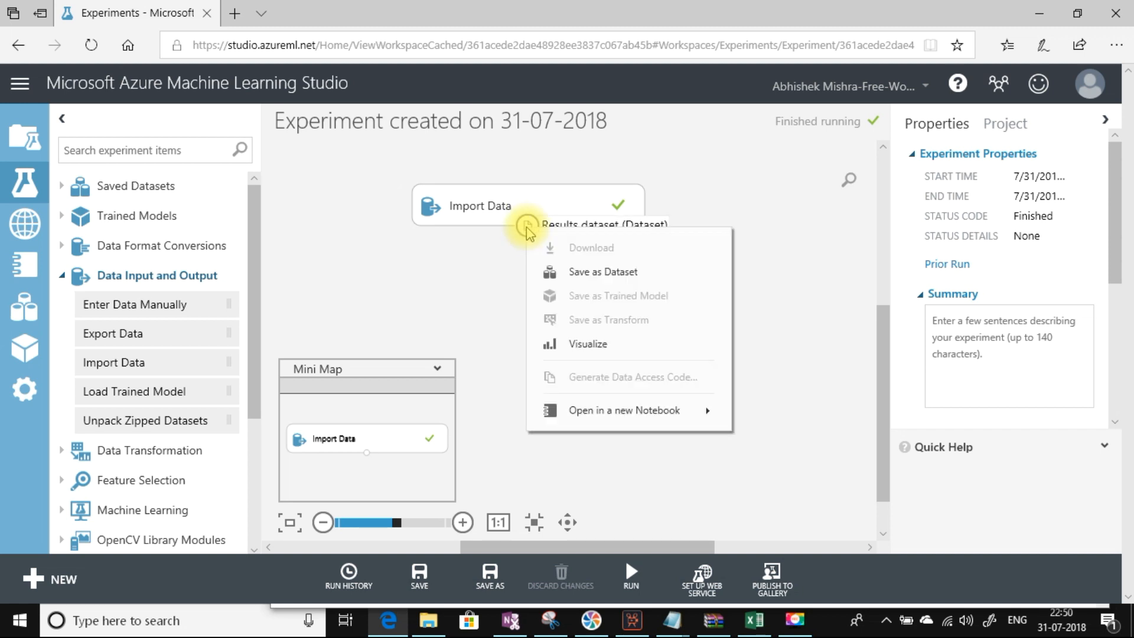
left_click(592, 353)
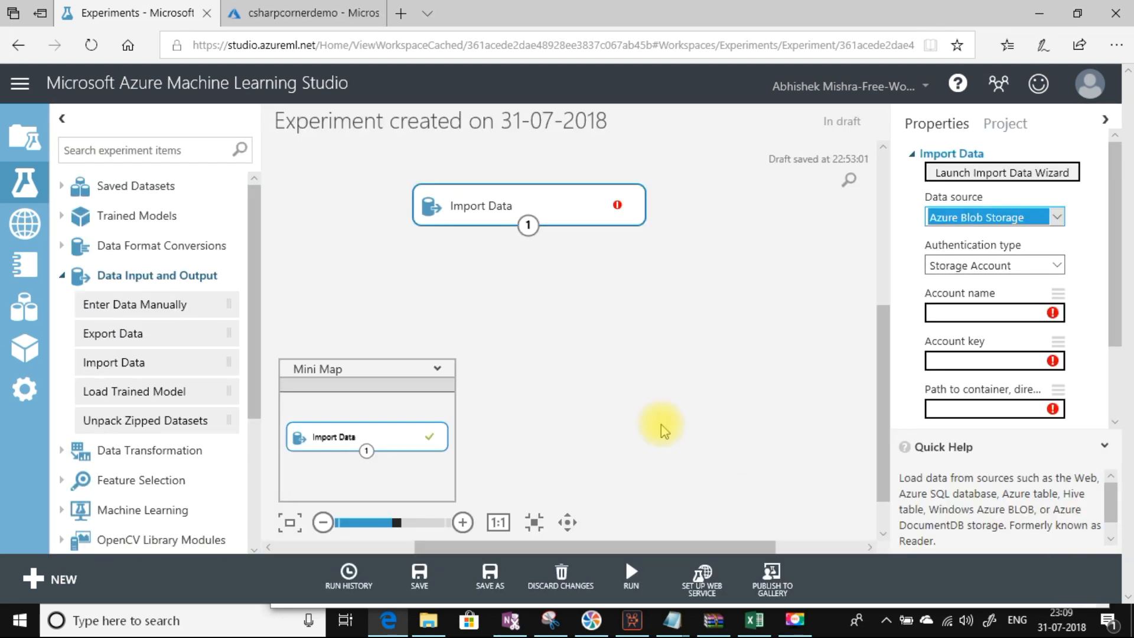
left_click(291, 16)
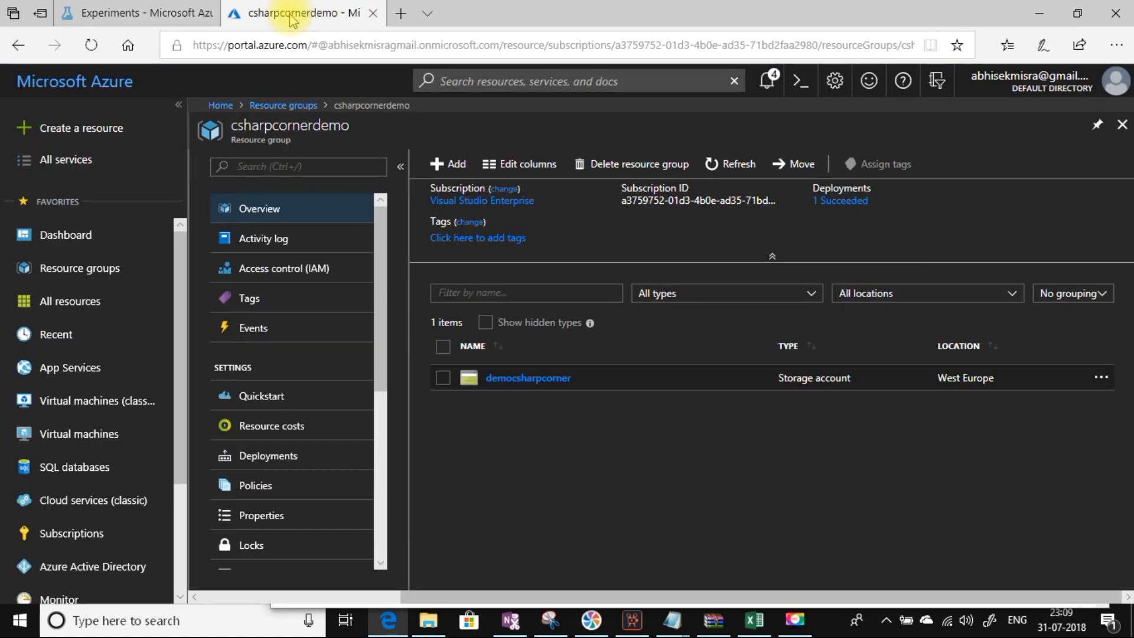
Step: Open the democsharpcorner storage account's blobs and the test container holding Students.csv
left_click(528, 379)
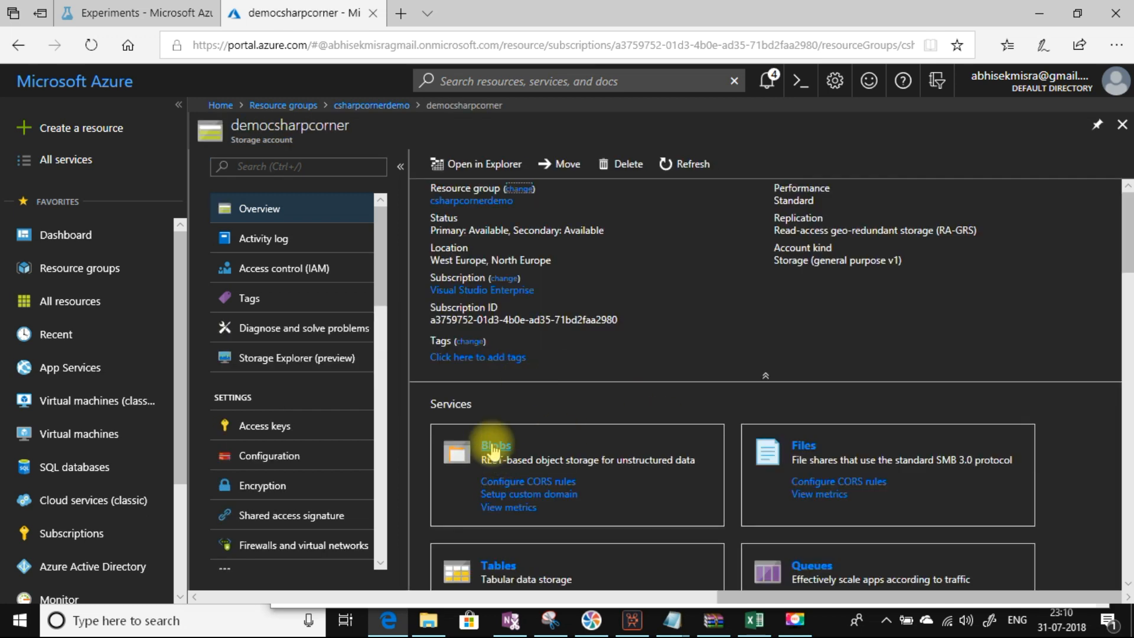
left_click(494, 447)
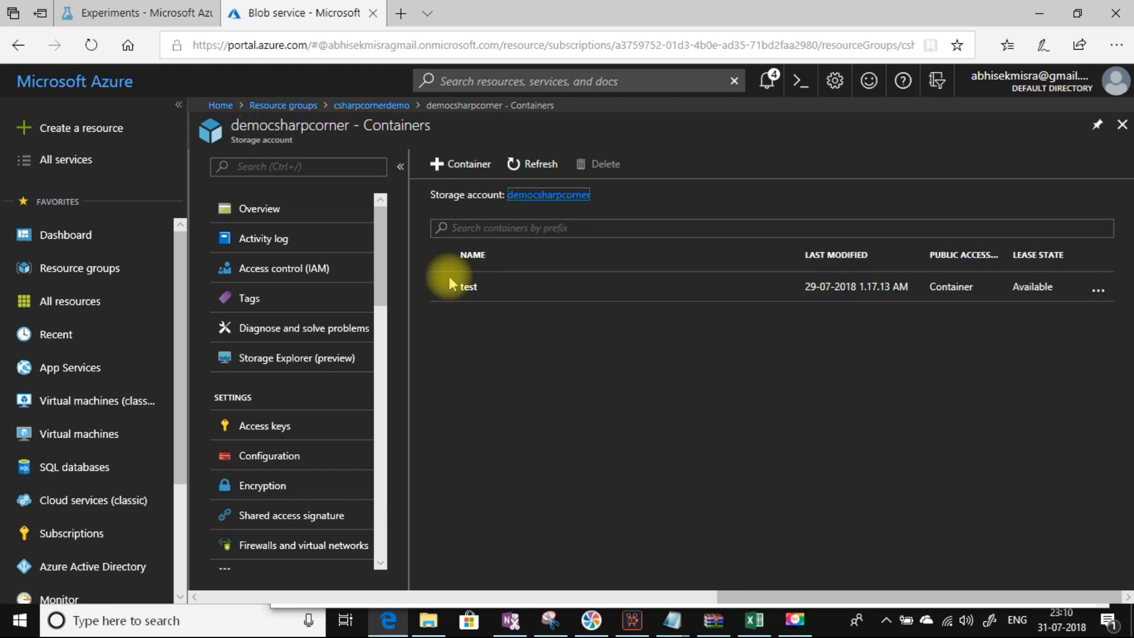
left_click(468, 288)
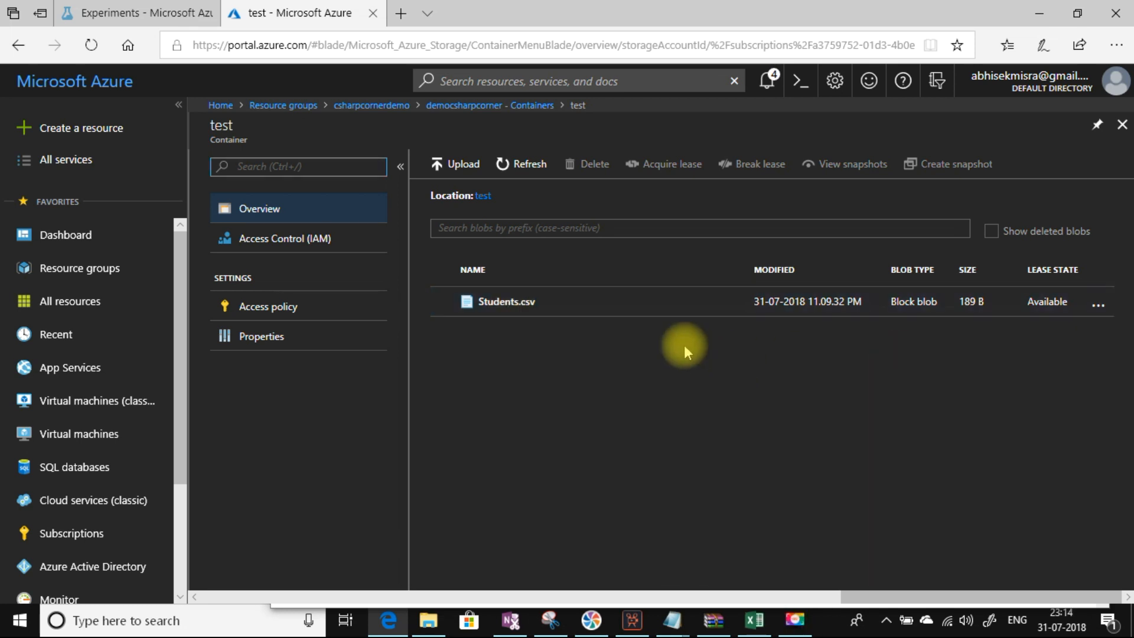
Step: Back in the experiment, keep Storage Account as the Blob Storage authentication type
left_click(155, 13)
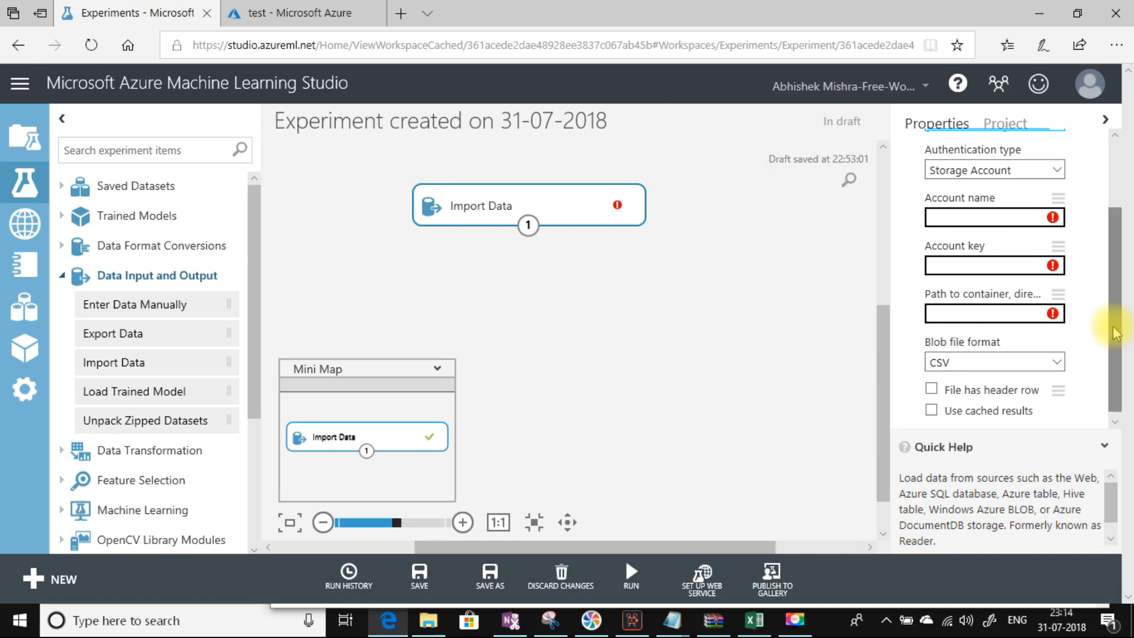
left_click_drag(1113, 328, 1113, 254)
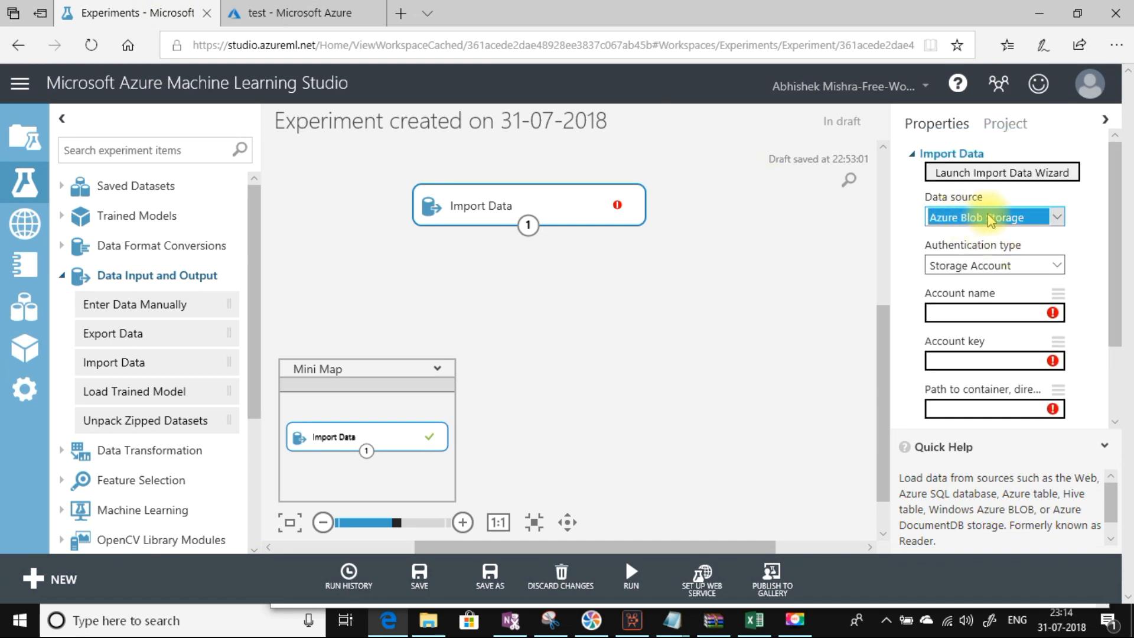
left_click(973, 271)
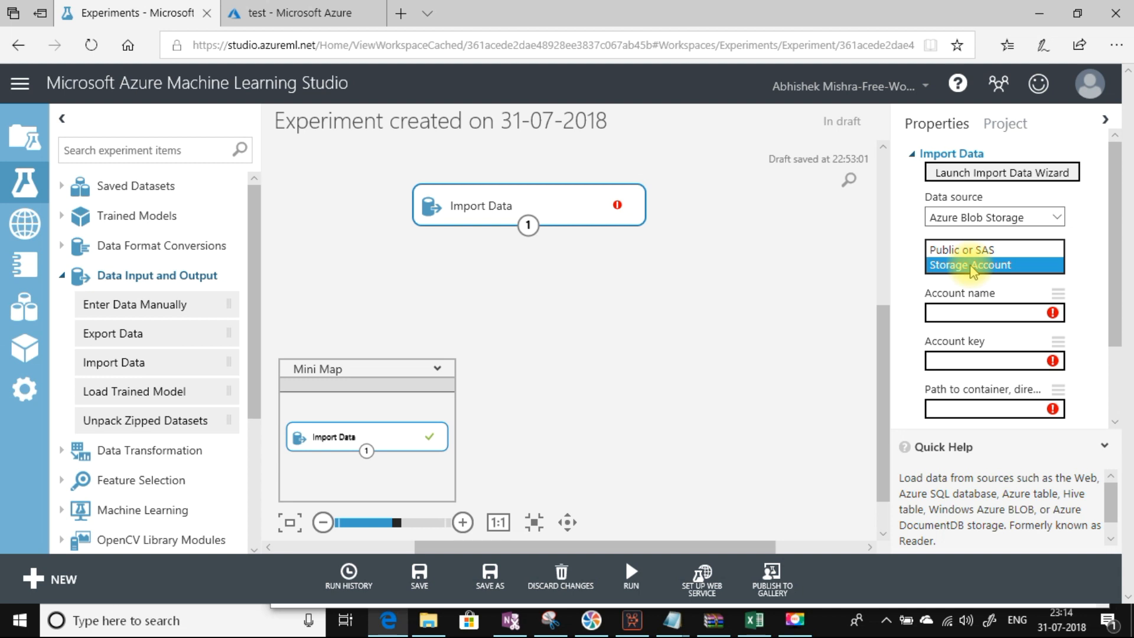
left_click(972, 265)
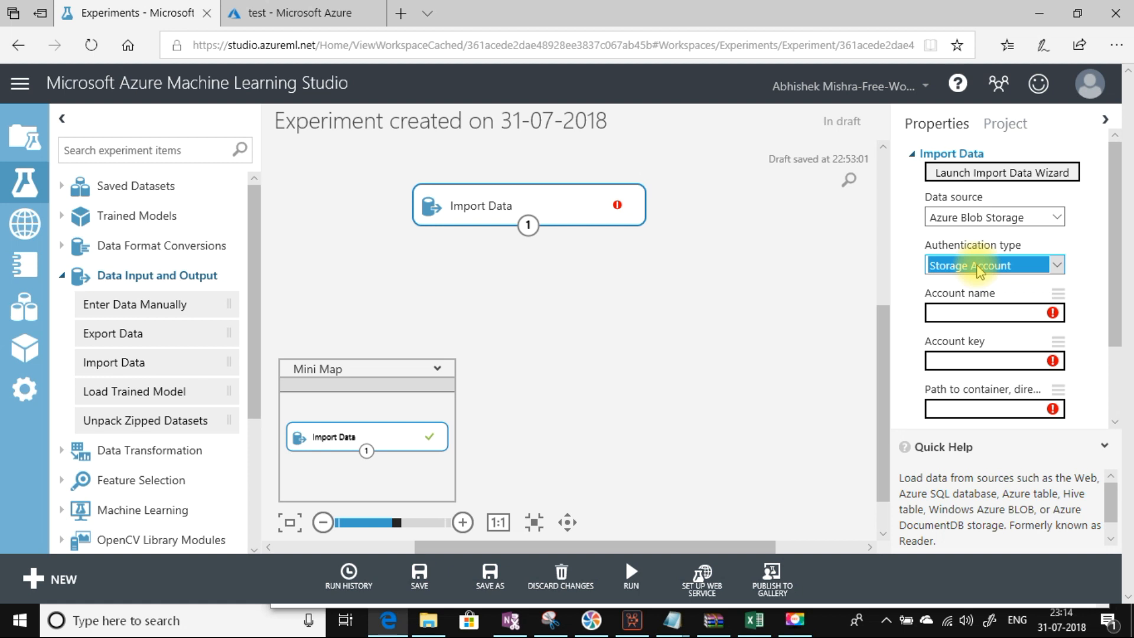
left_click(950, 310)
left_click(957, 359)
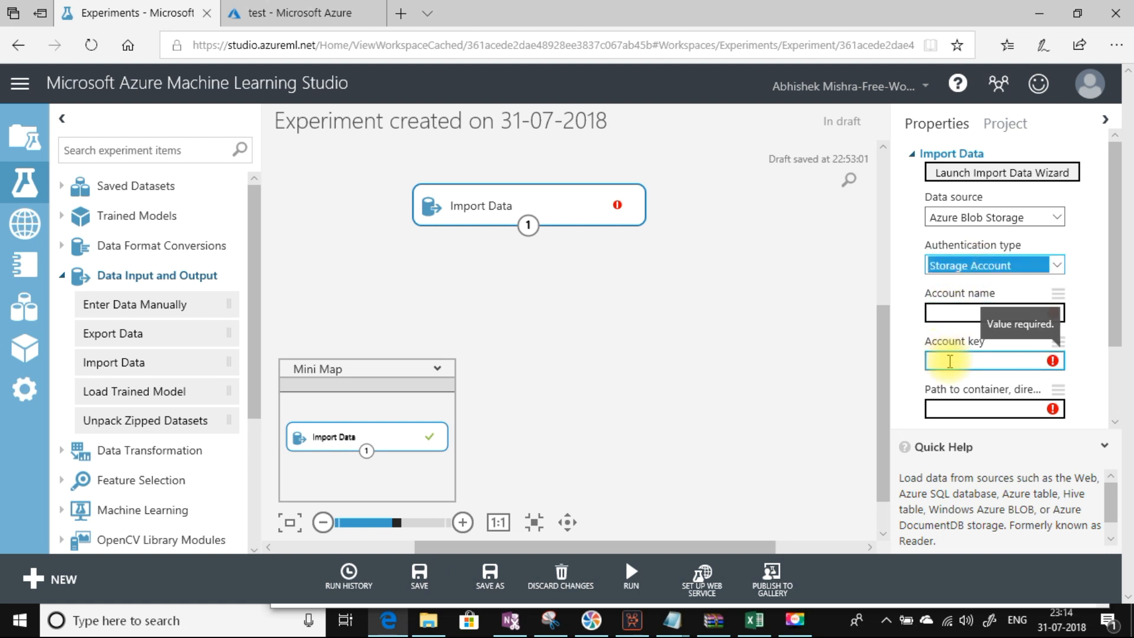
left_click(950, 407)
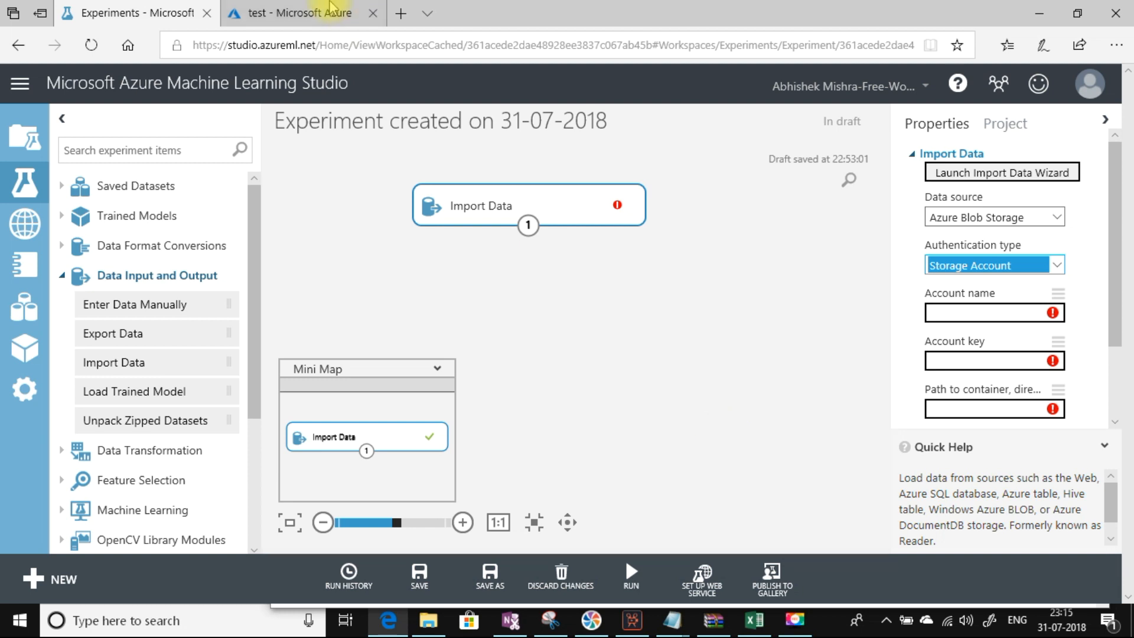
mouse_move(316, 15)
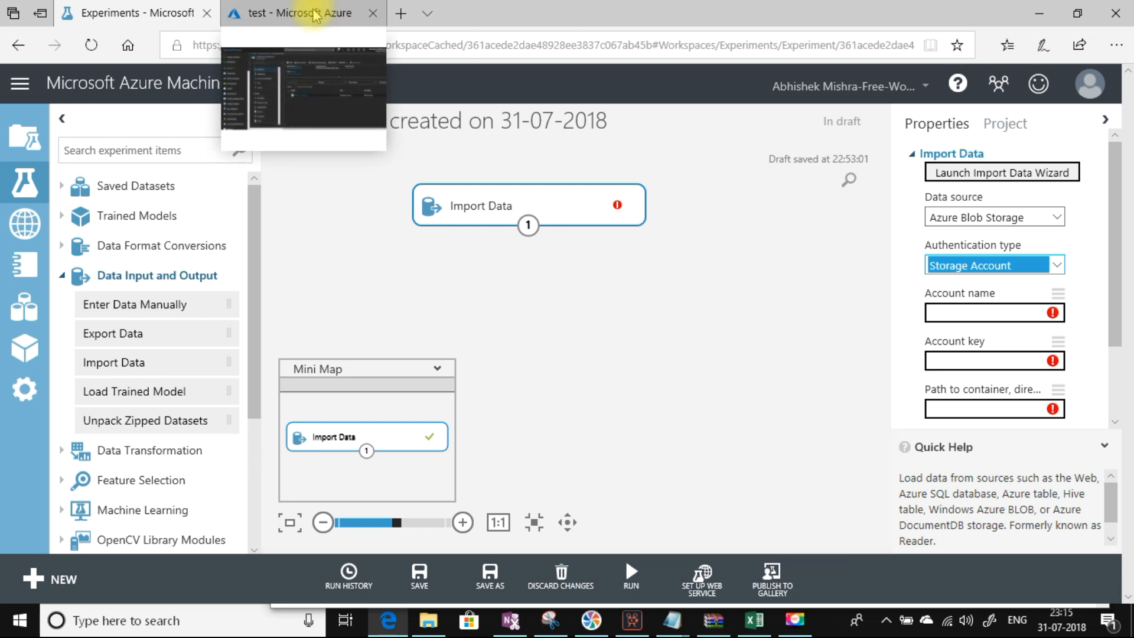
Step: Copy the democsharpcorner name from the storage account's Access keys into Import Data's Account name
left_click(317, 15)
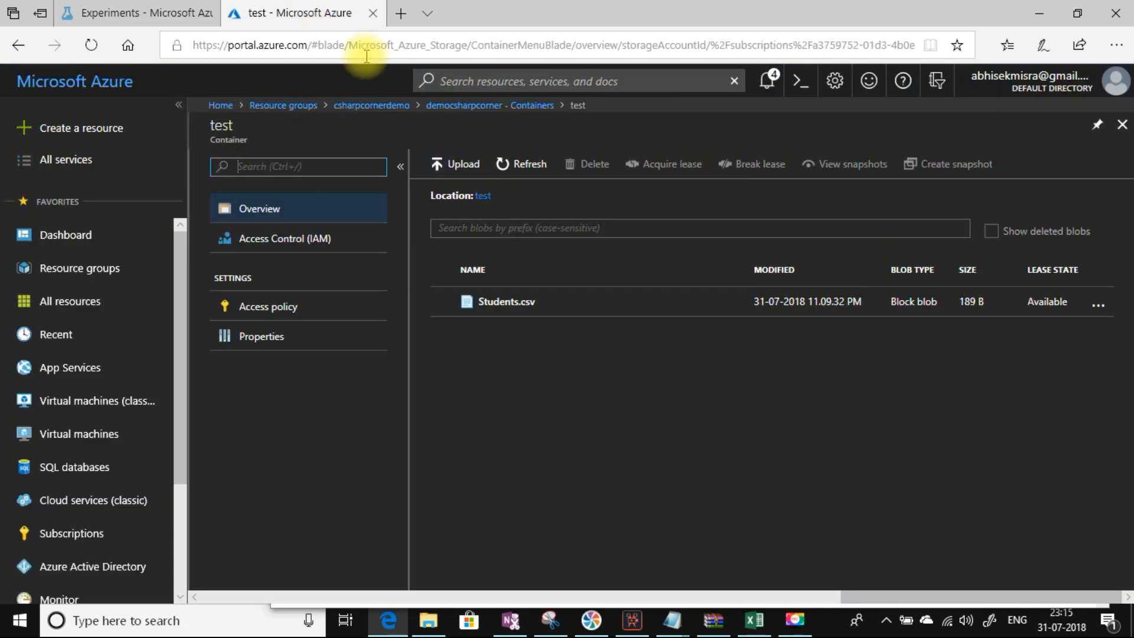
left_click(366, 107)
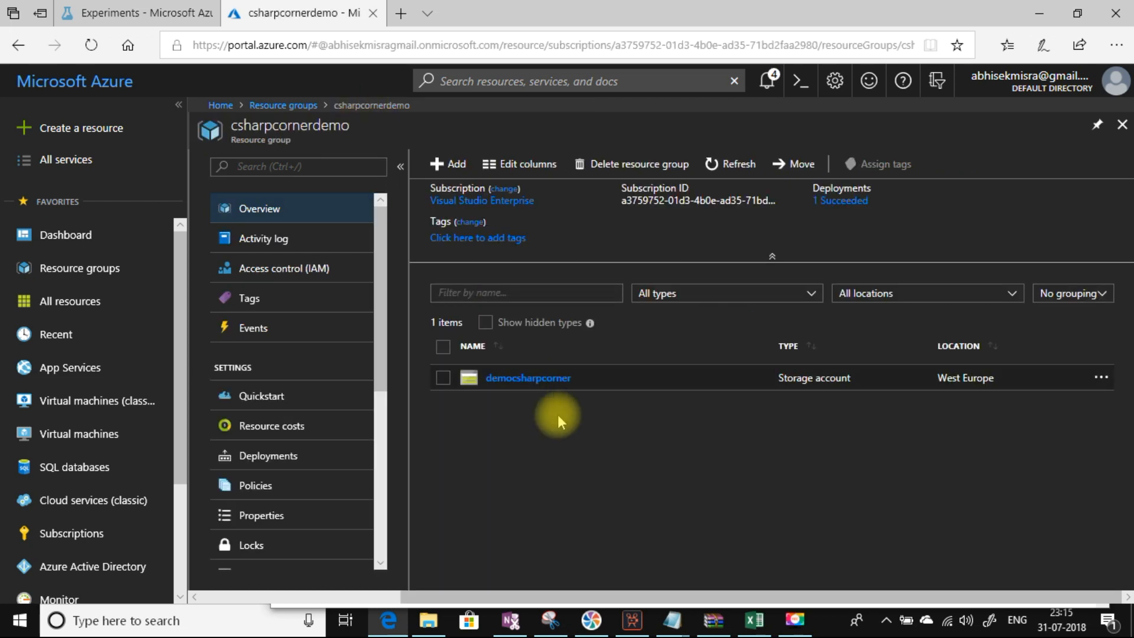
left_click(535, 379)
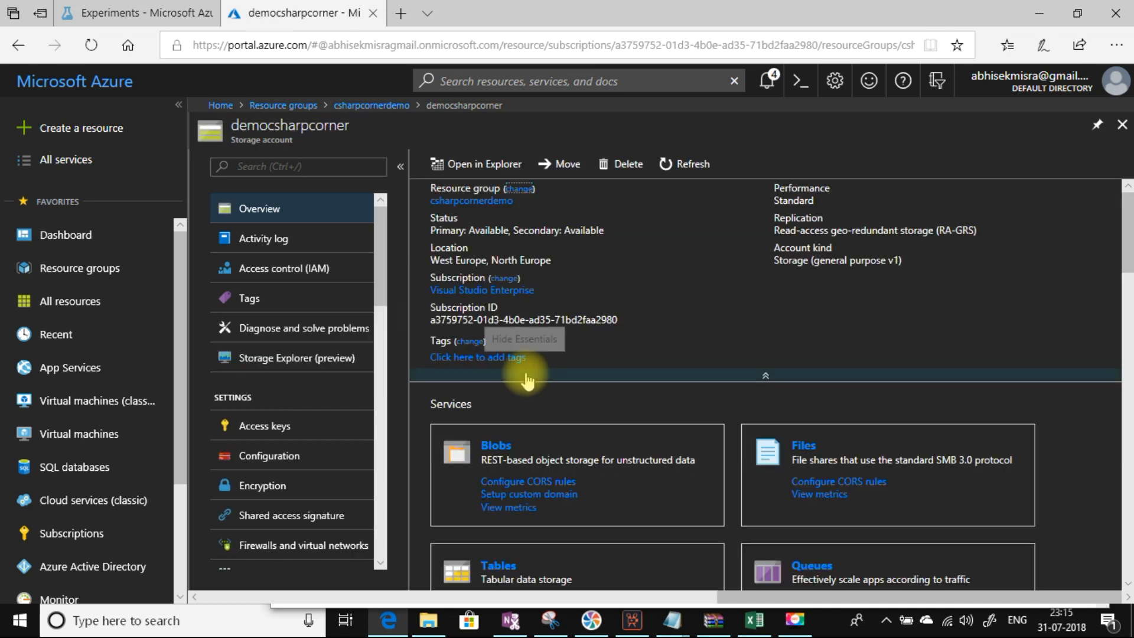
left_click(274, 428)
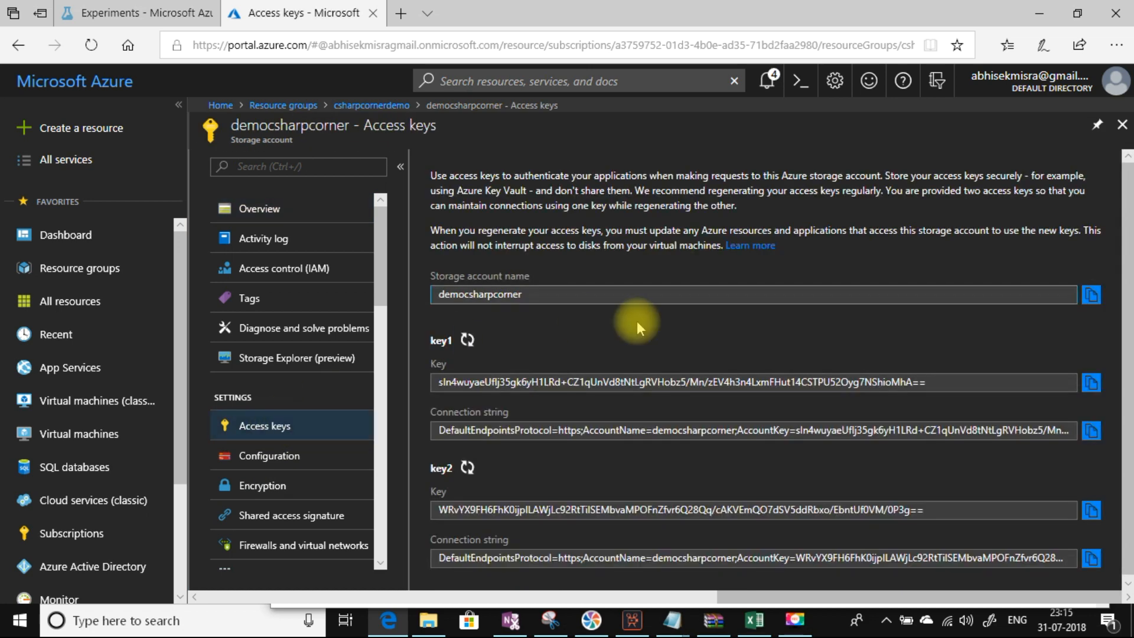
left_click(1090, 299)
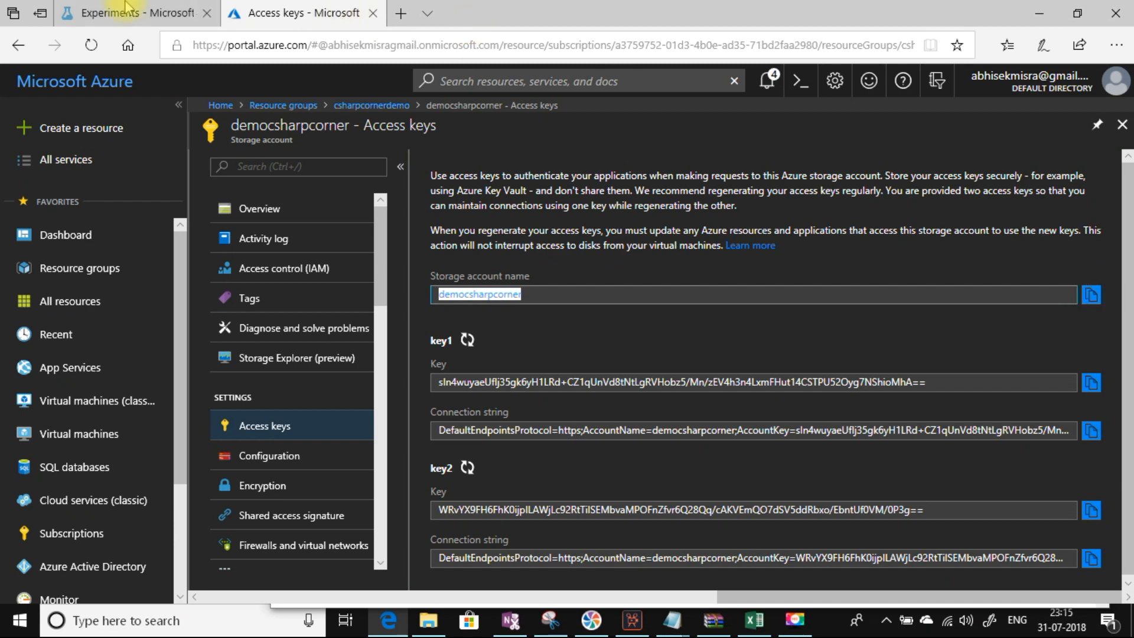
left_click(108, 17)
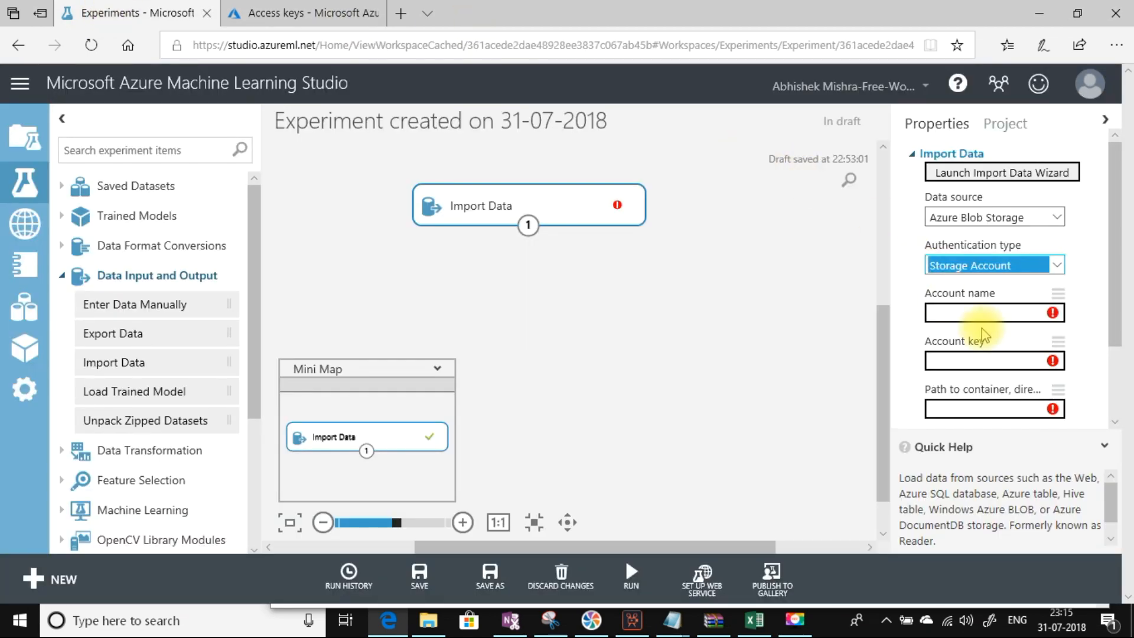
left_click(973, 315)
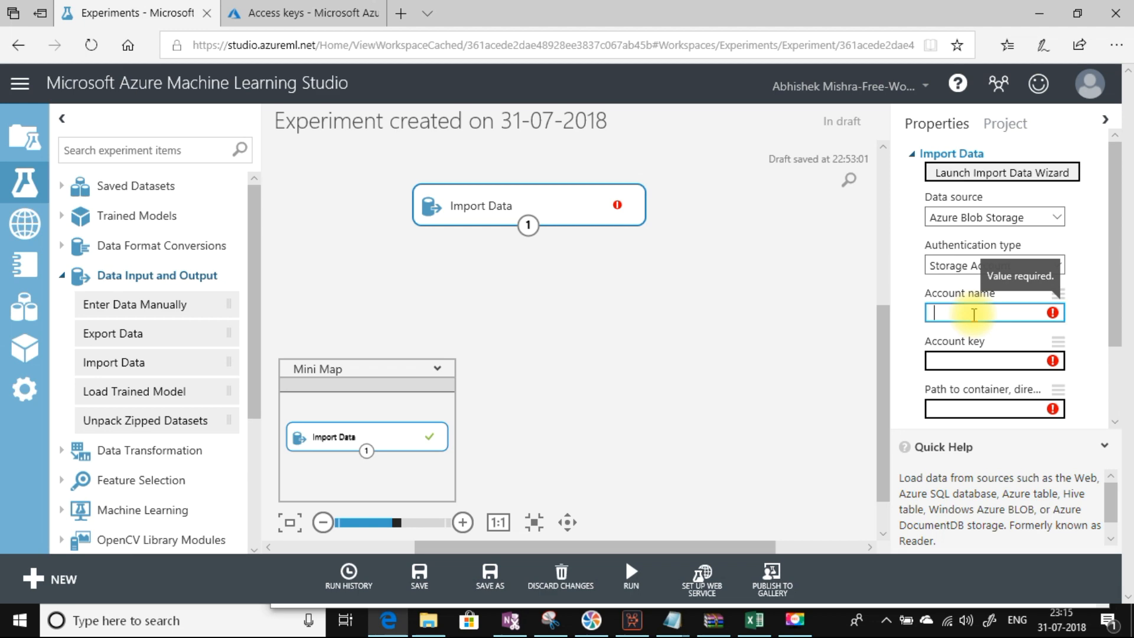
key("ctrl+v")
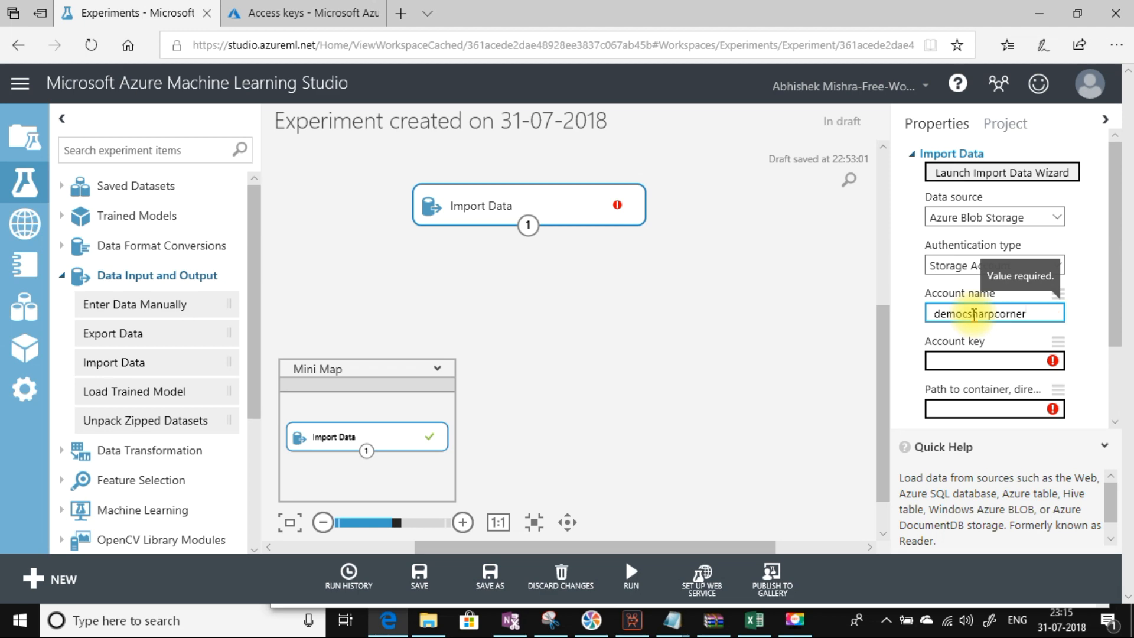
Step: Copy the primary access key into Import Data's Account key field
left_click(313, 13)
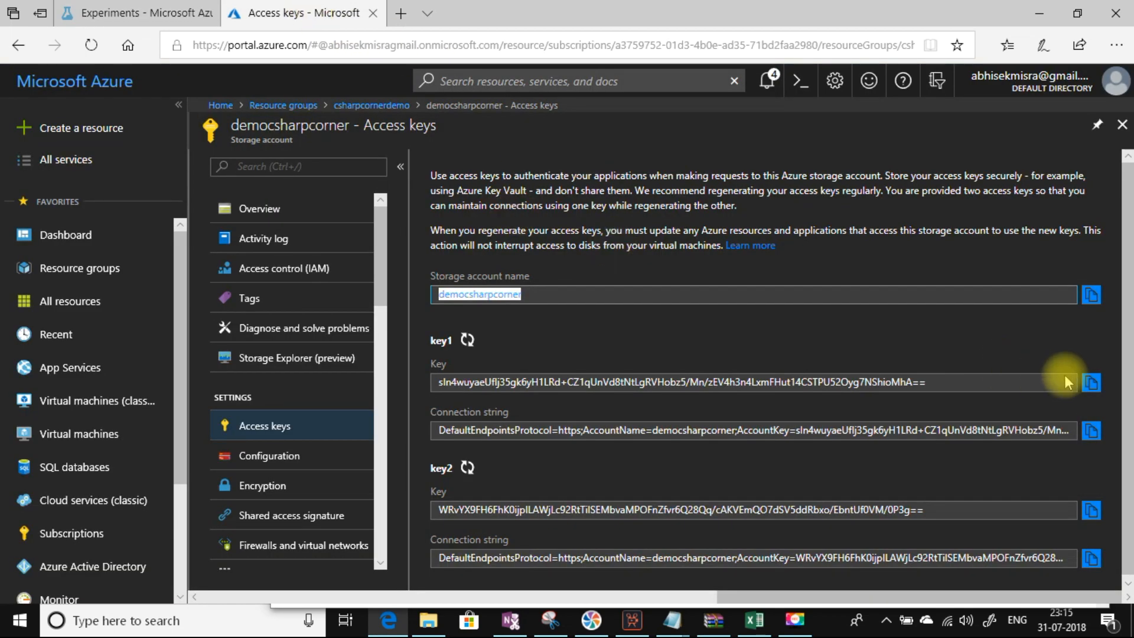
left_click(1092, 383)
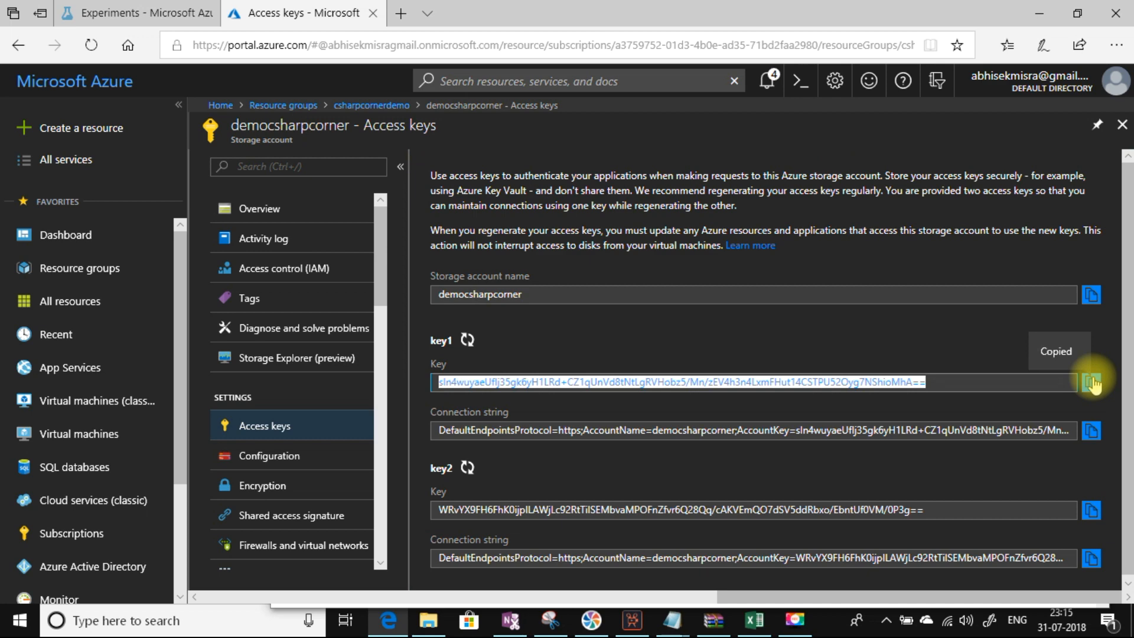
left_click(133, 13)
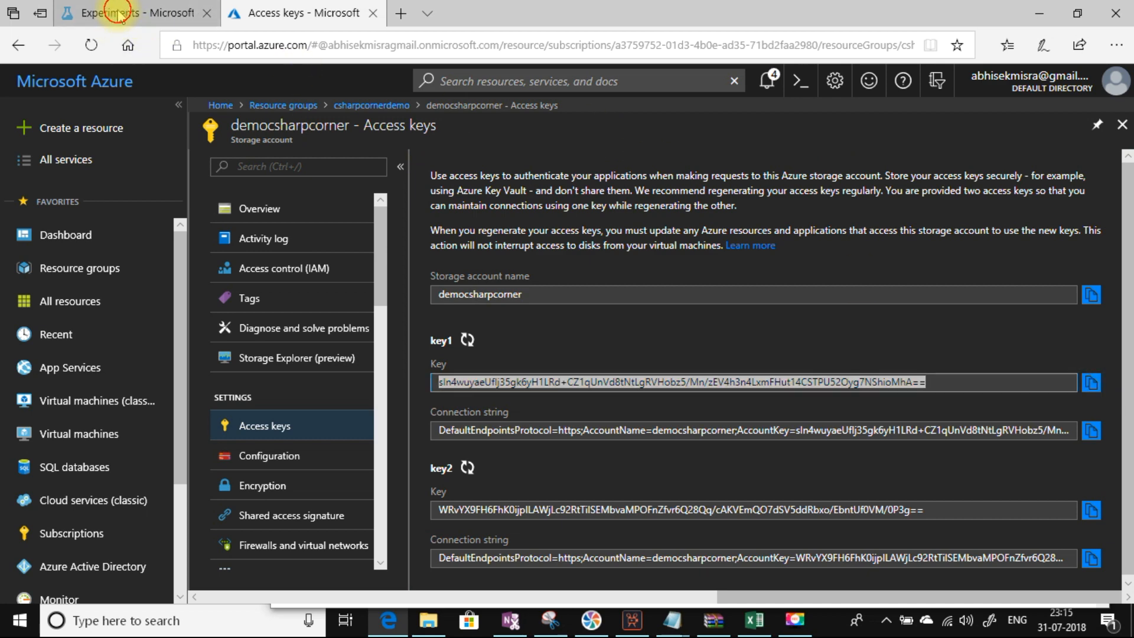
left_click(953, 361)
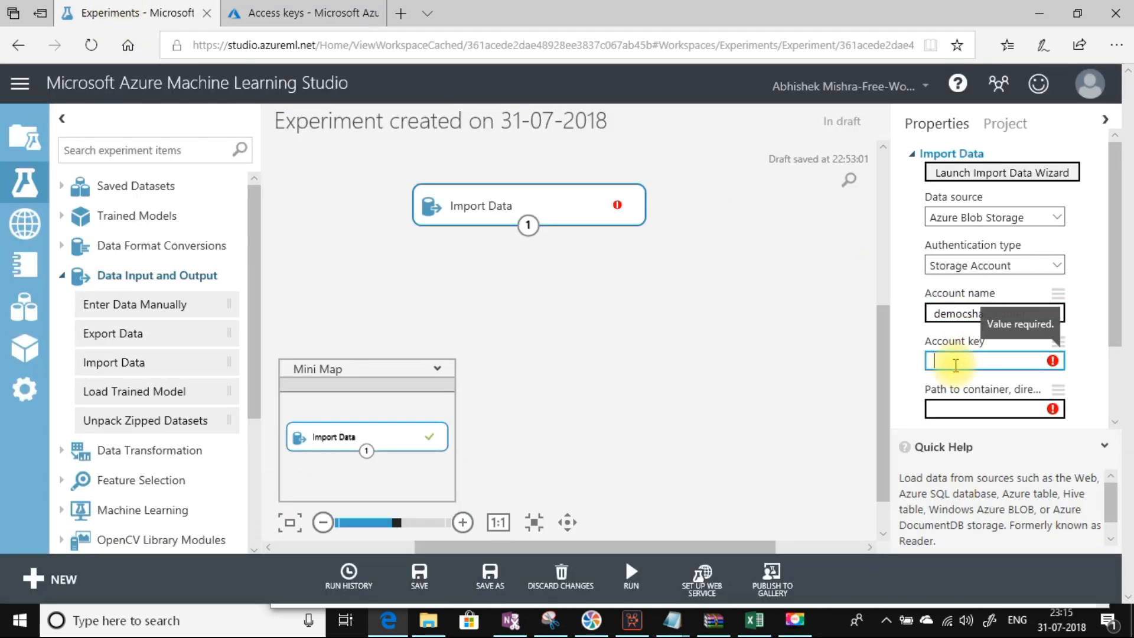
key("ctrl+v")
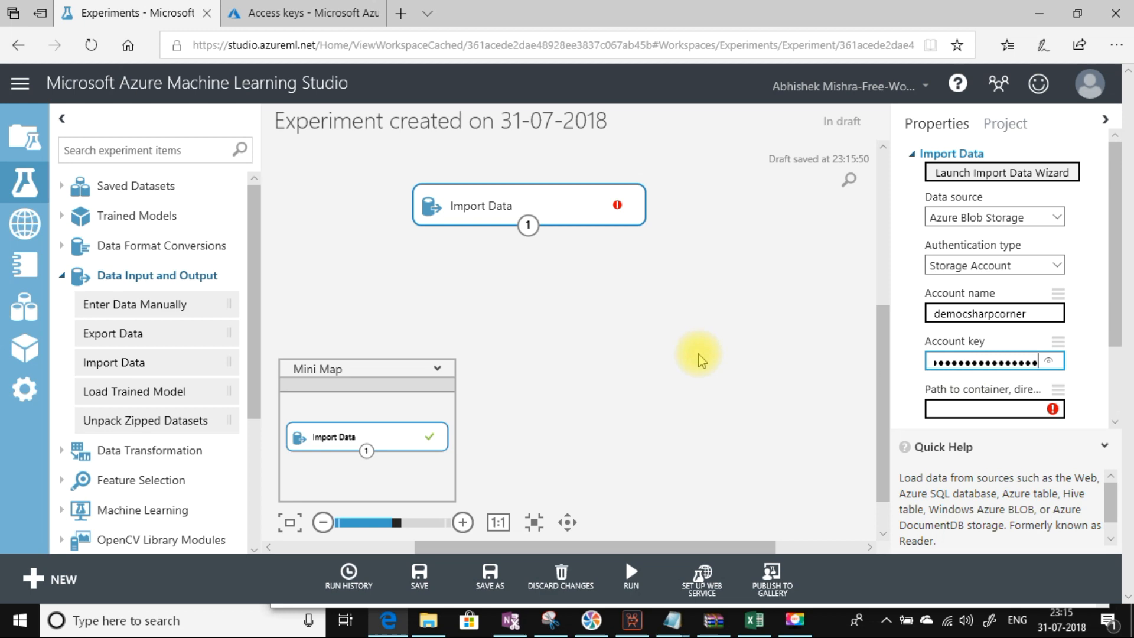
left_click(283, 15)
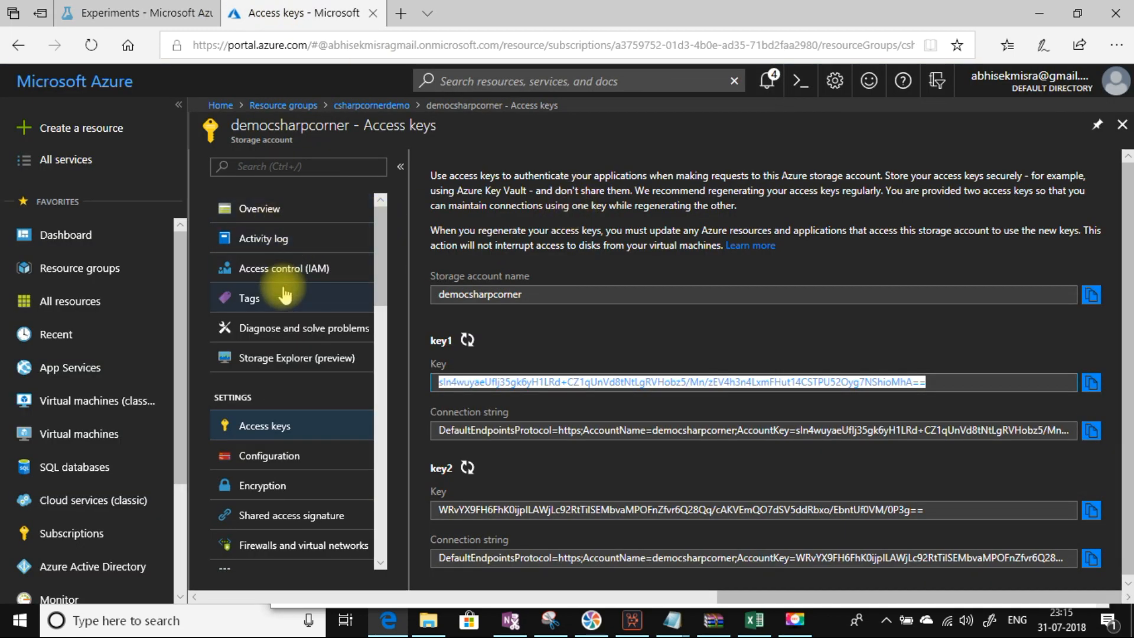
Step: Check the test container in the portal and enter test/Students.csv as the blob path
left_click(260, 208)
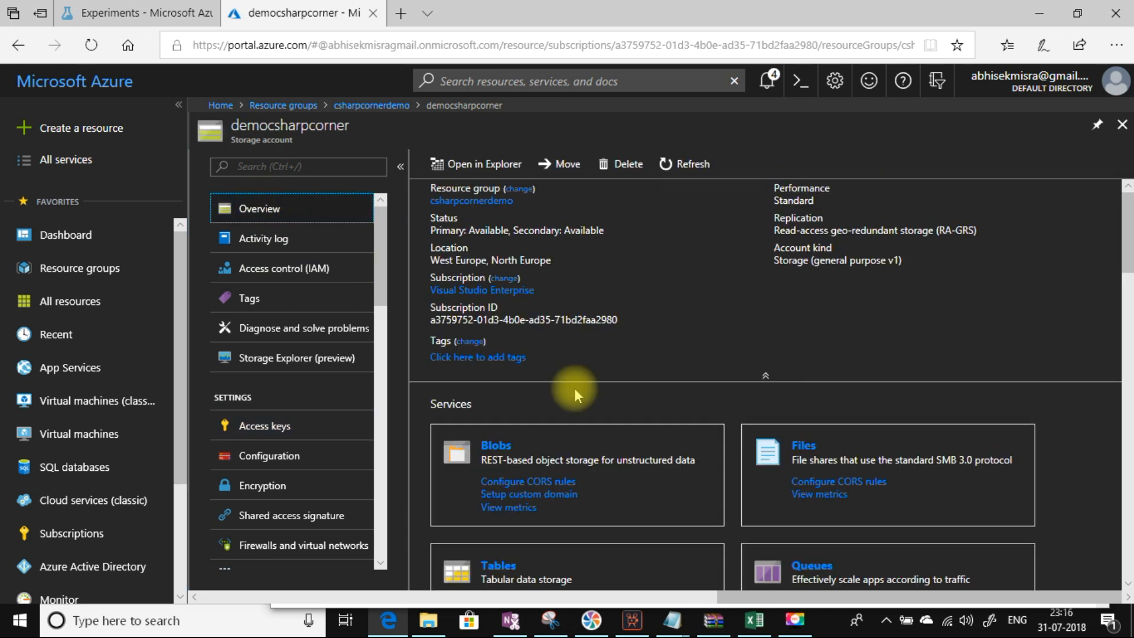
left_click(499, 444)
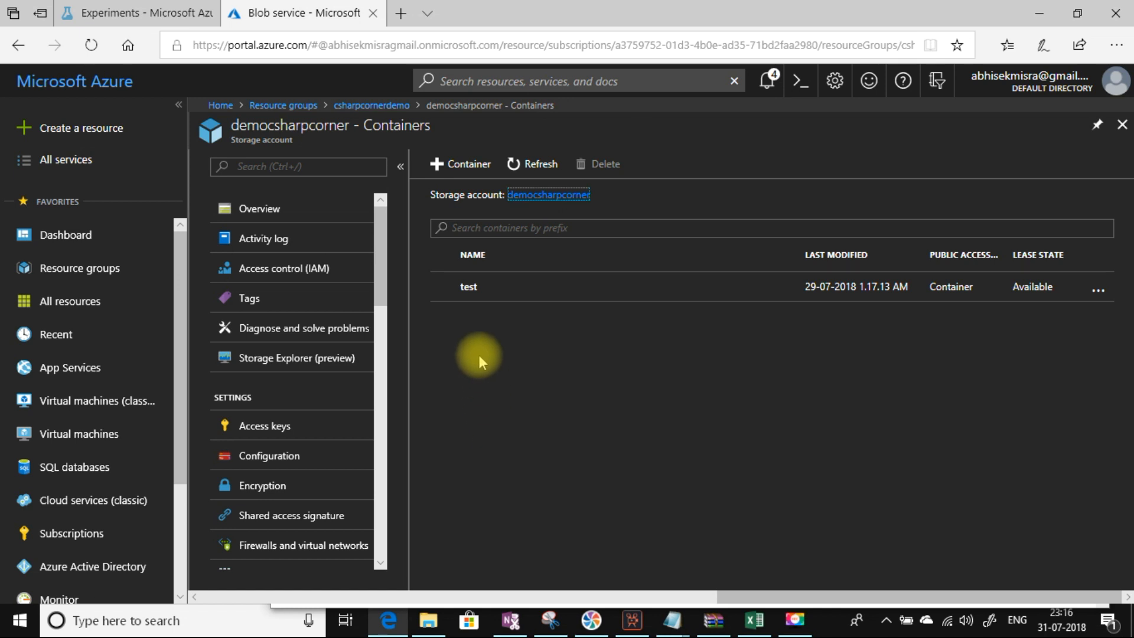
left_click(109, 13)
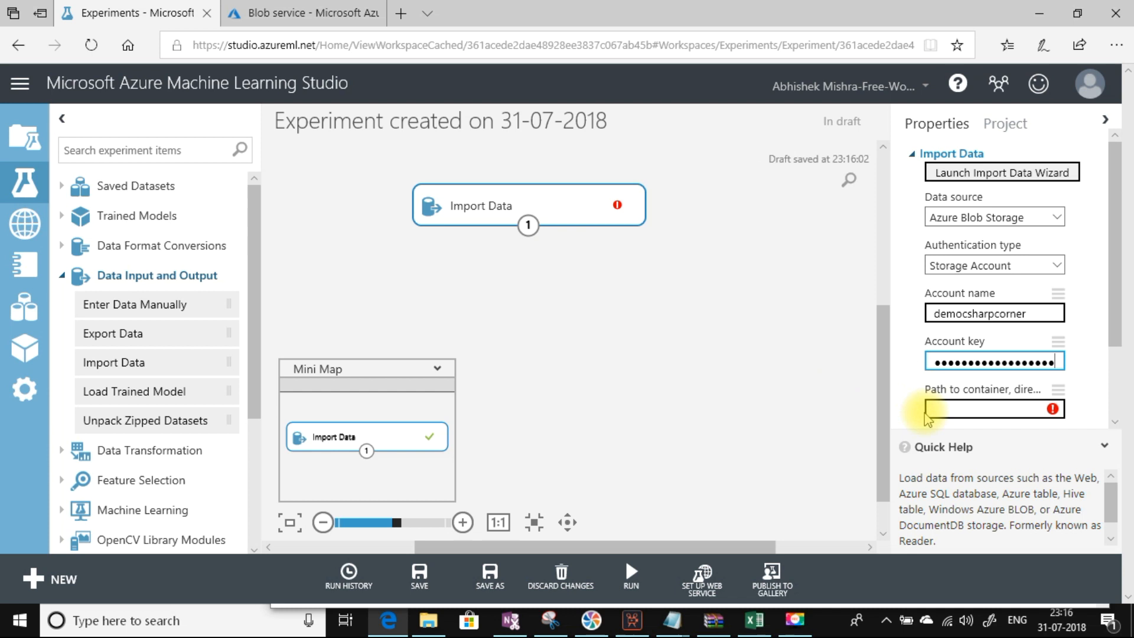
left_click(936, 410)
type("test/")
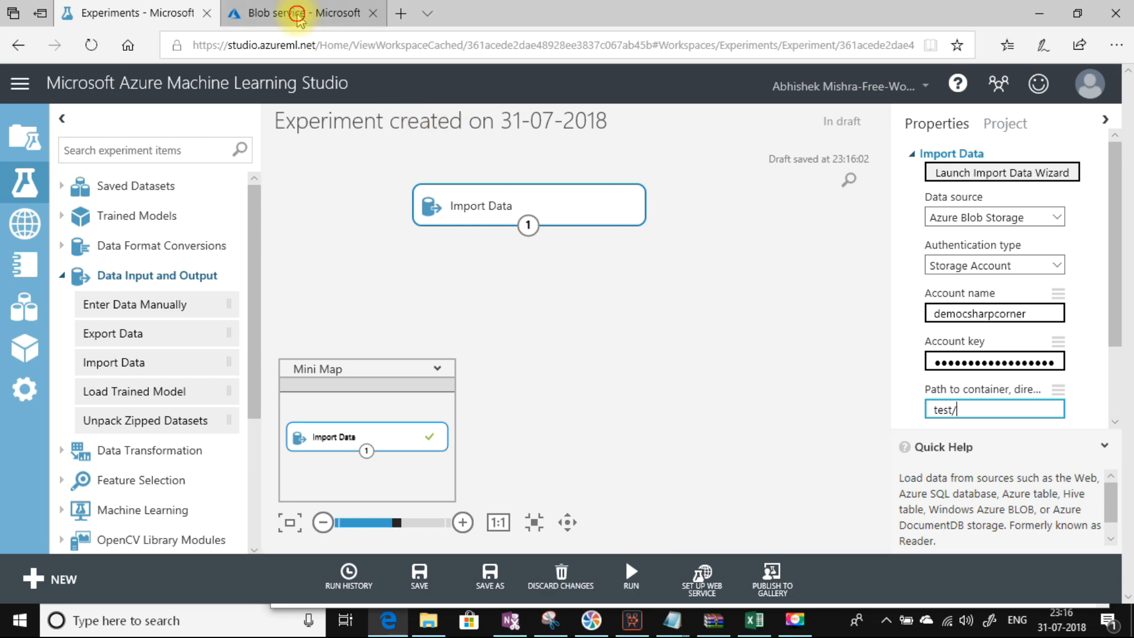
left_click(299, 17)
left_click(468, 288)
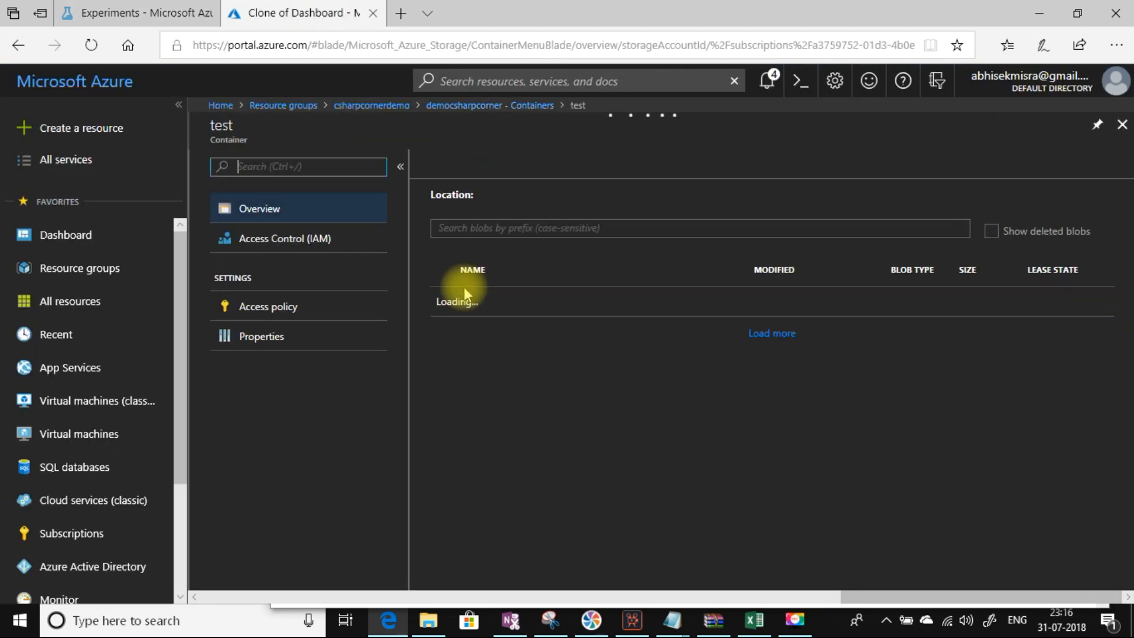
left_click(155, 18)
type("Students.csv")
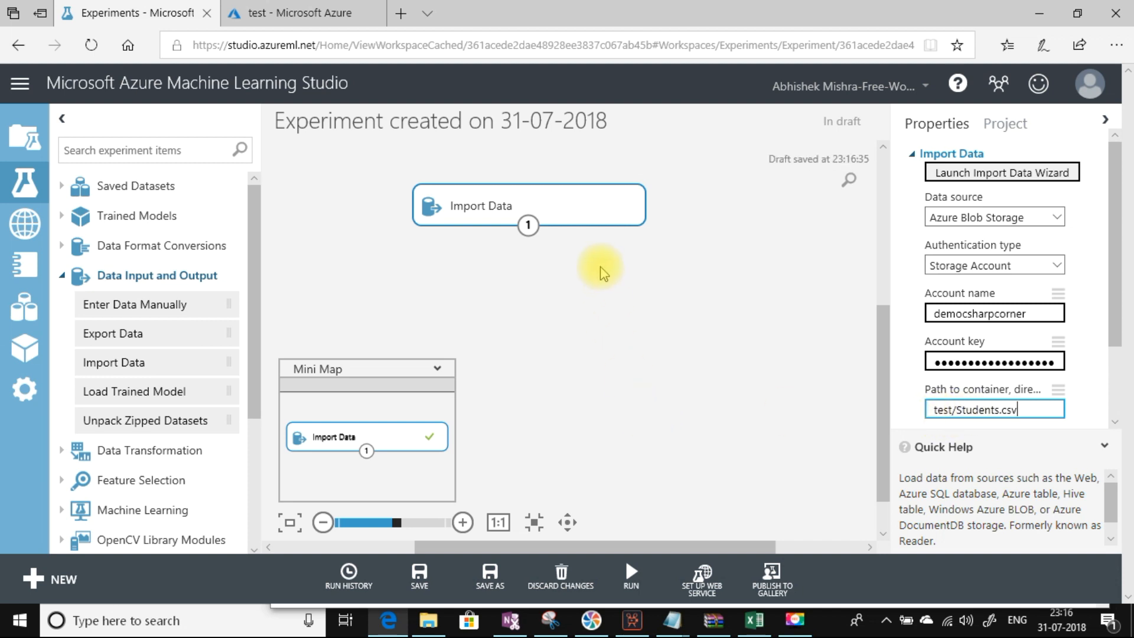
mouse_move(634, 565)
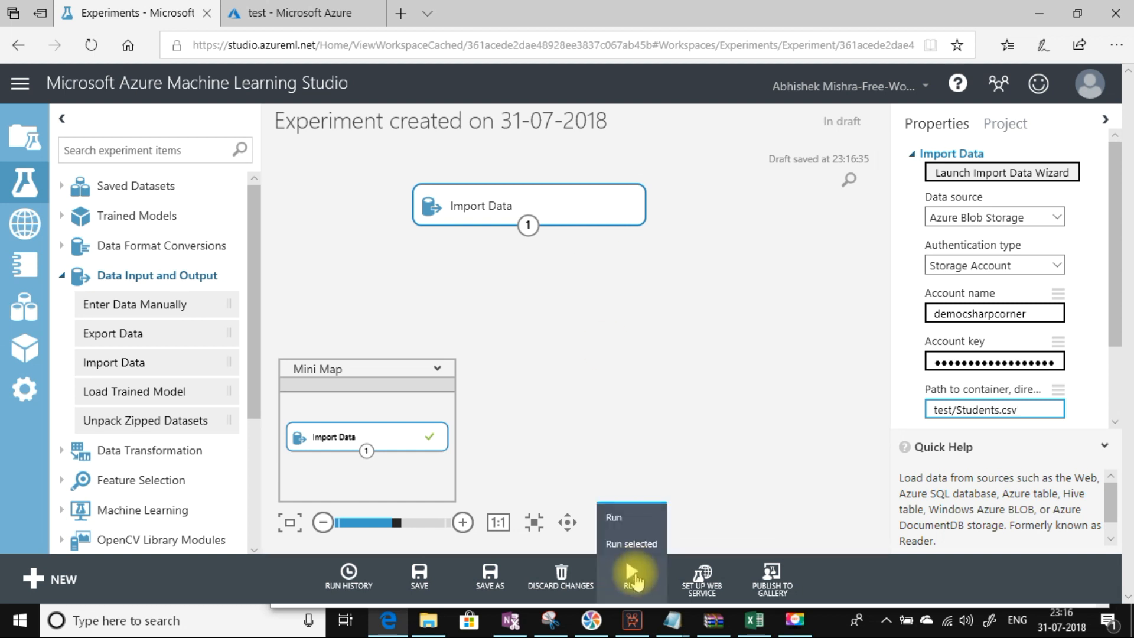
Step: Run Import Data and preview the 11-row, 4-column Students table, then close the viewer
left_click(631, 545)
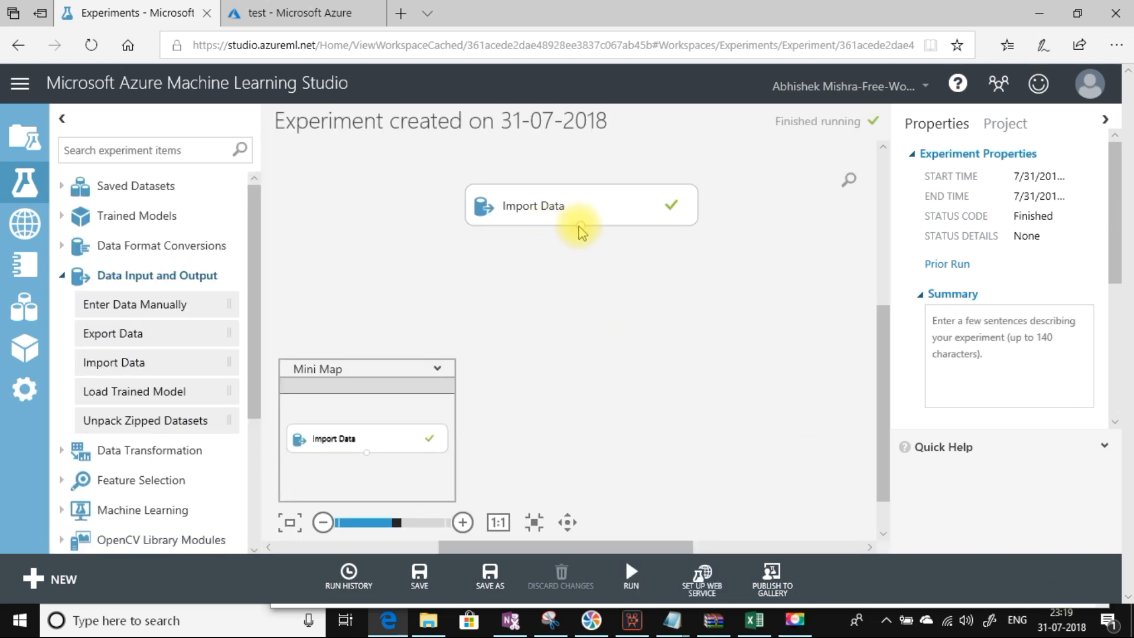
right_click(579, 227)
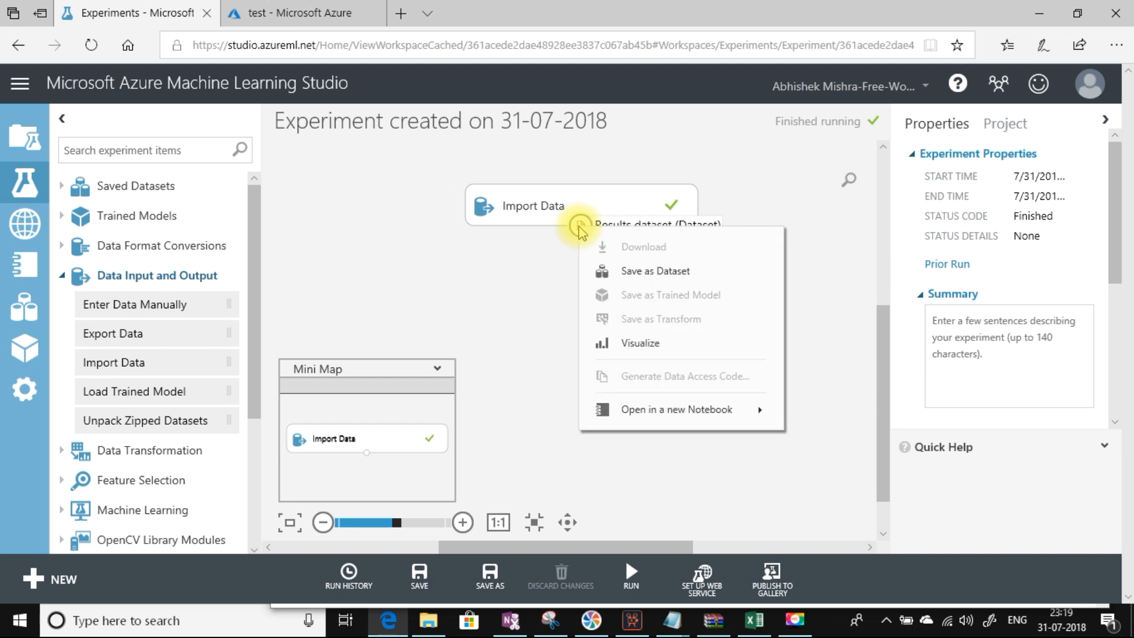
left_click(652, 348)
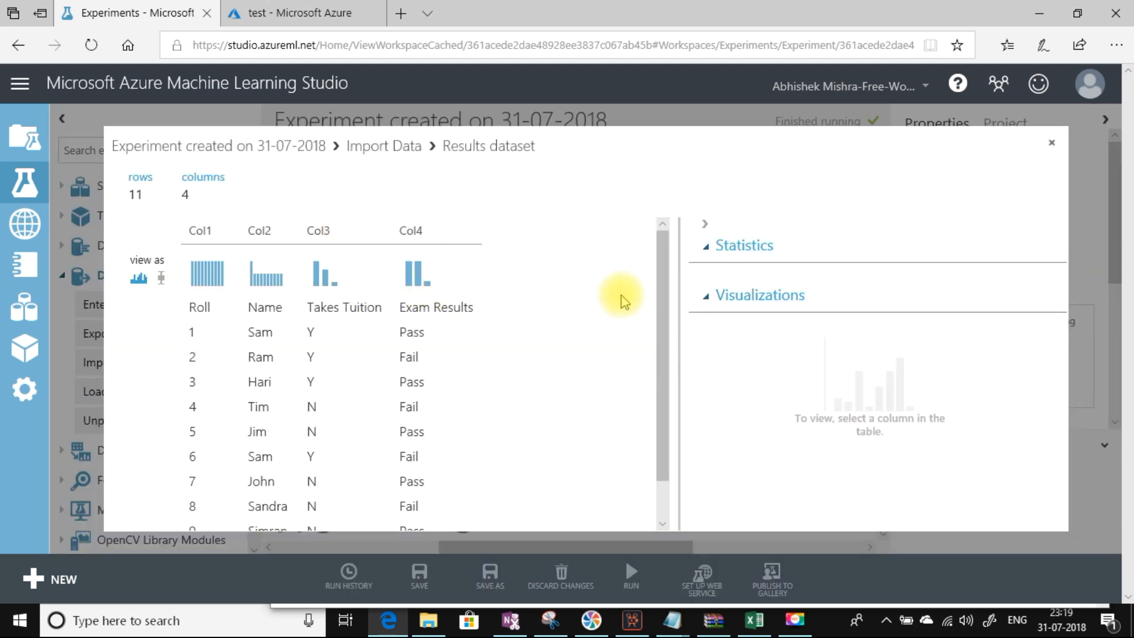
left_click_drag(659, 308, 667, 423)
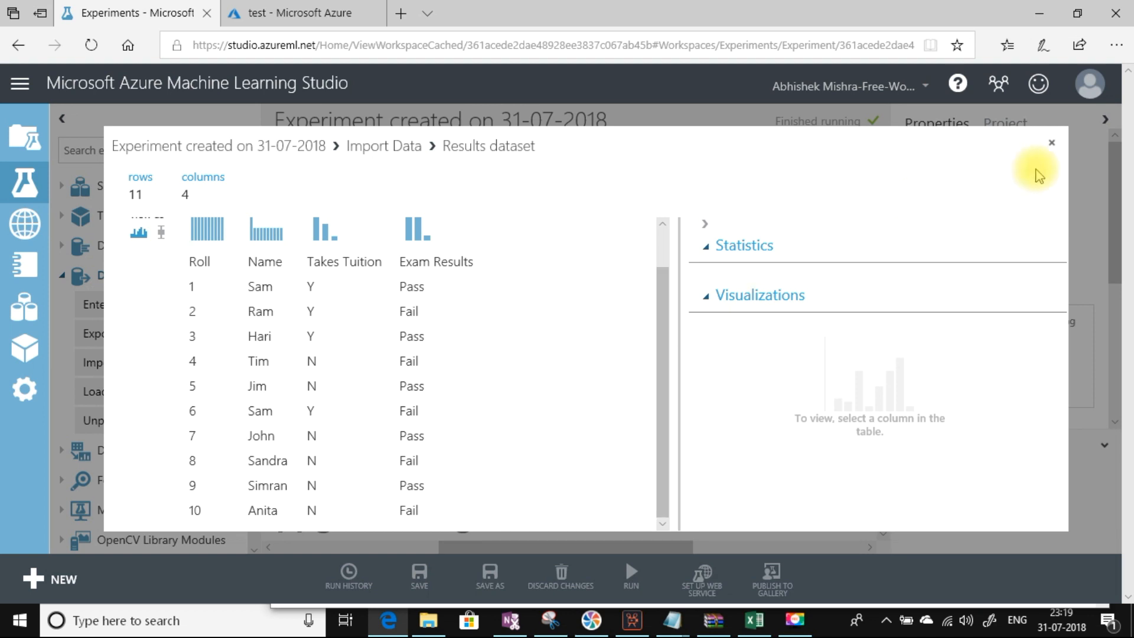
left_click(1052, 145)
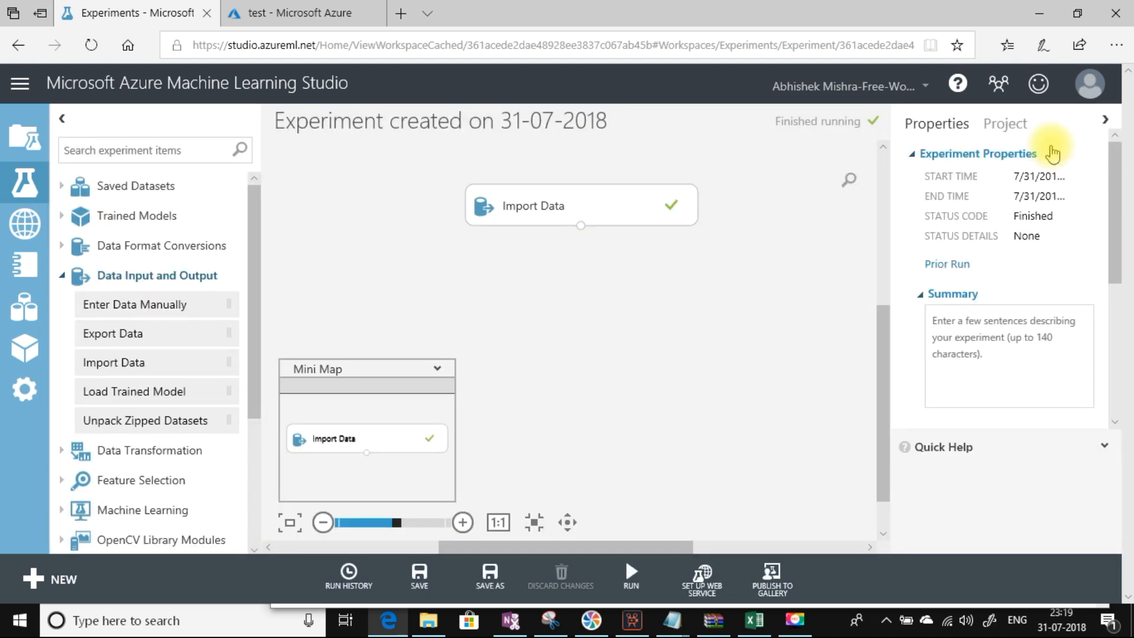
Step: Set Import Data's source to Azure Table and look up the democsharpcorner storage account's tables in the portal
left_click(634, 207)
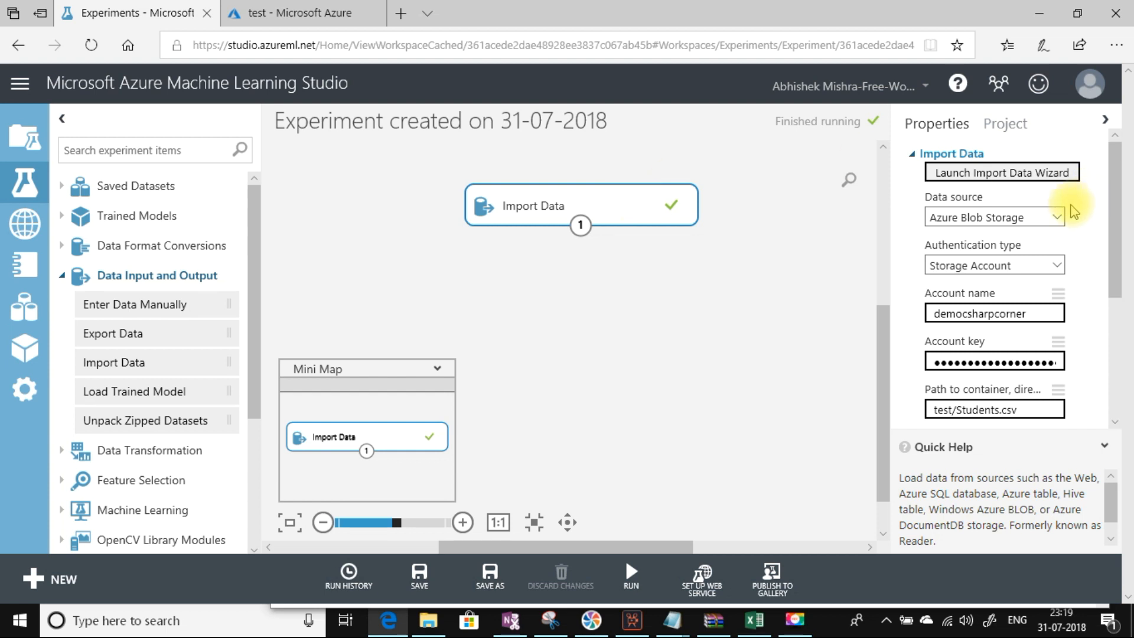
left_click(1057, 217)
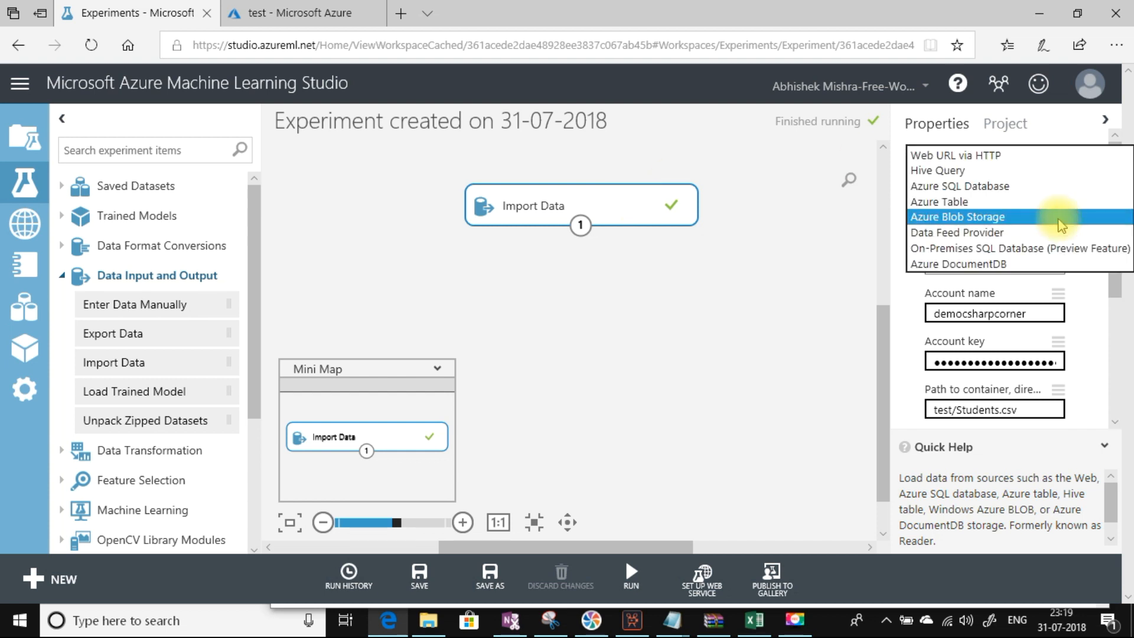
left_click(943, 202)
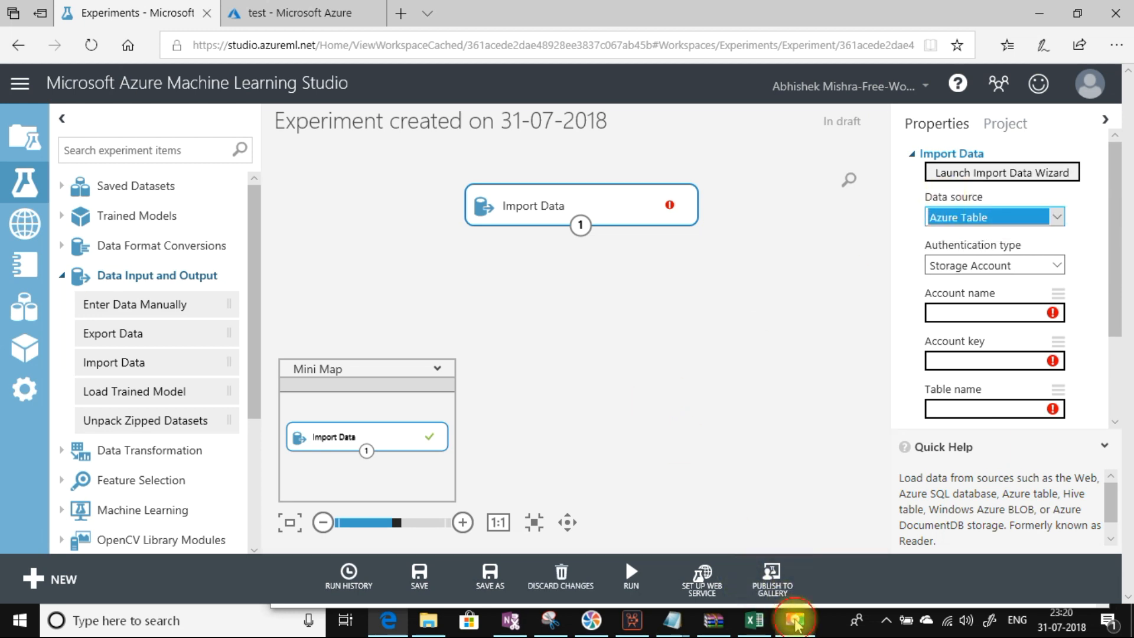
left_click(791, 618)
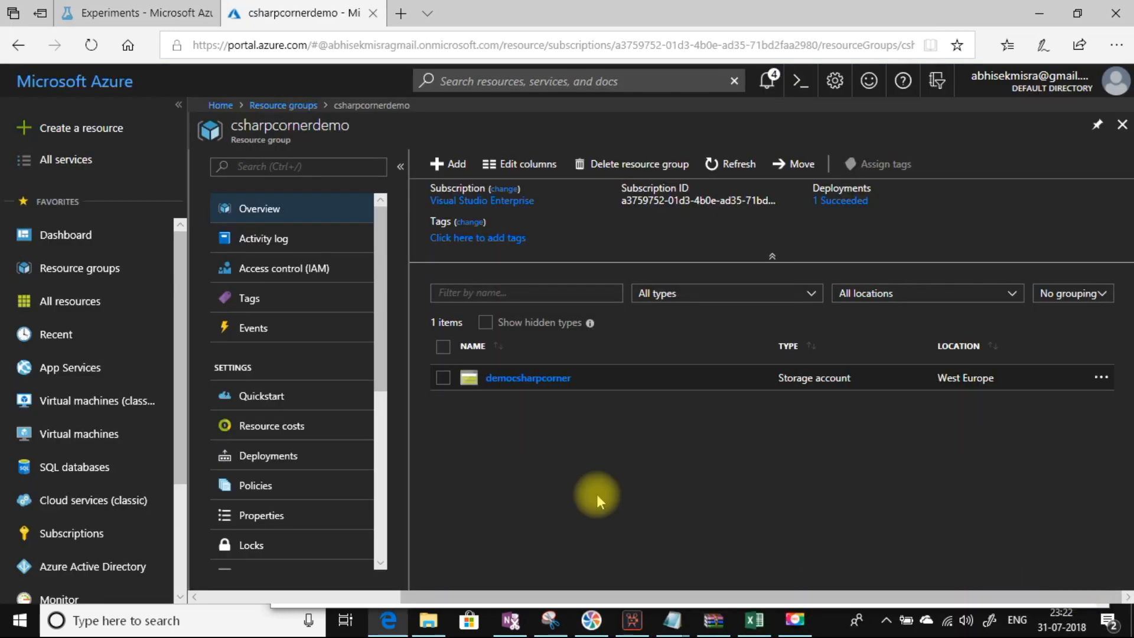
left_click(541, 379)
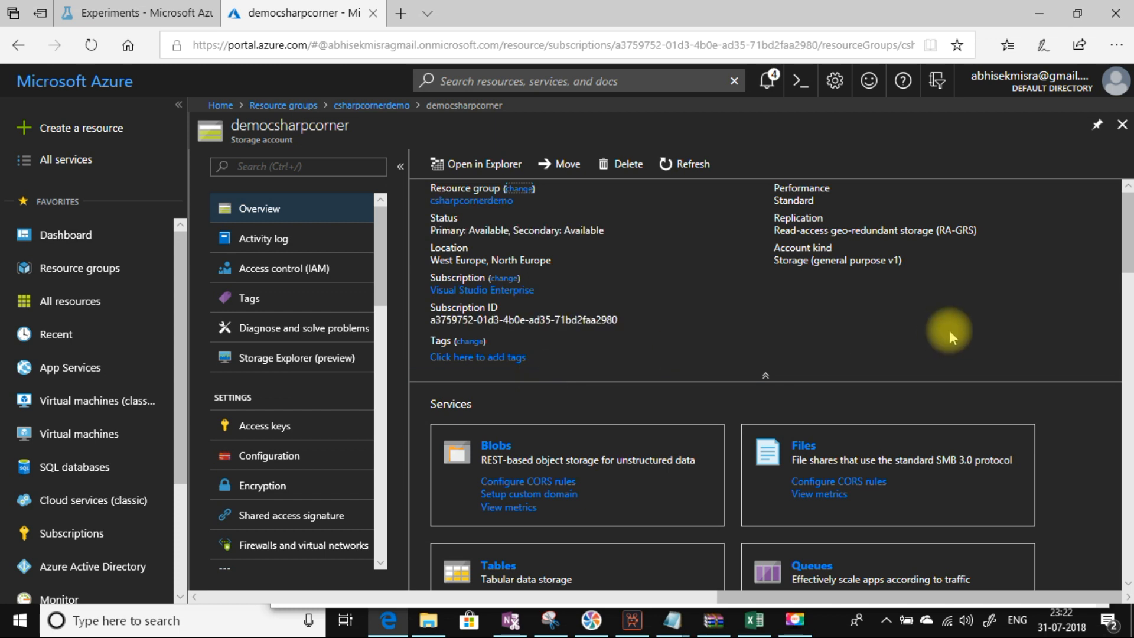
scroll(1125, 266, "down", 1)
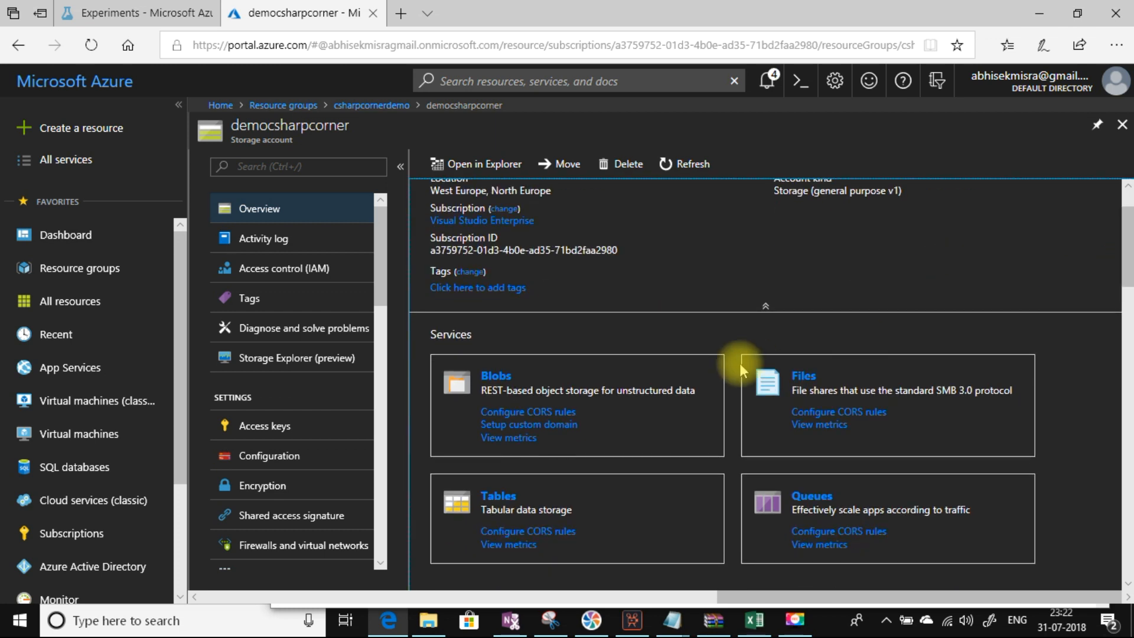
left_click(498, 496)
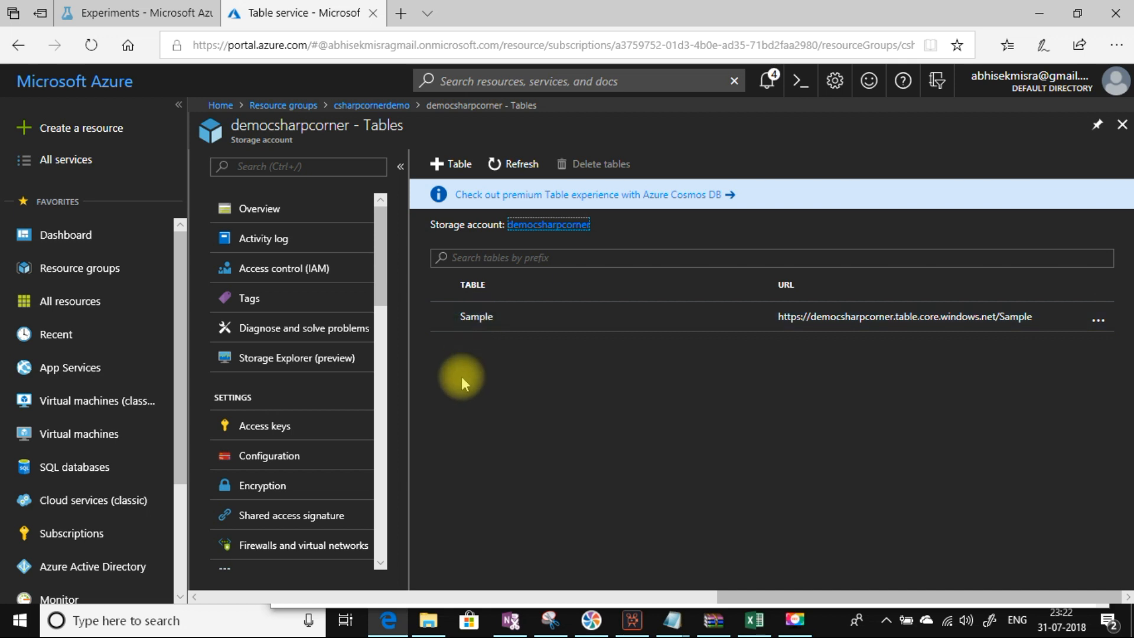
Step: Copy the storage account name from its access keys into the Import Data account name field
left_click(362, 110)
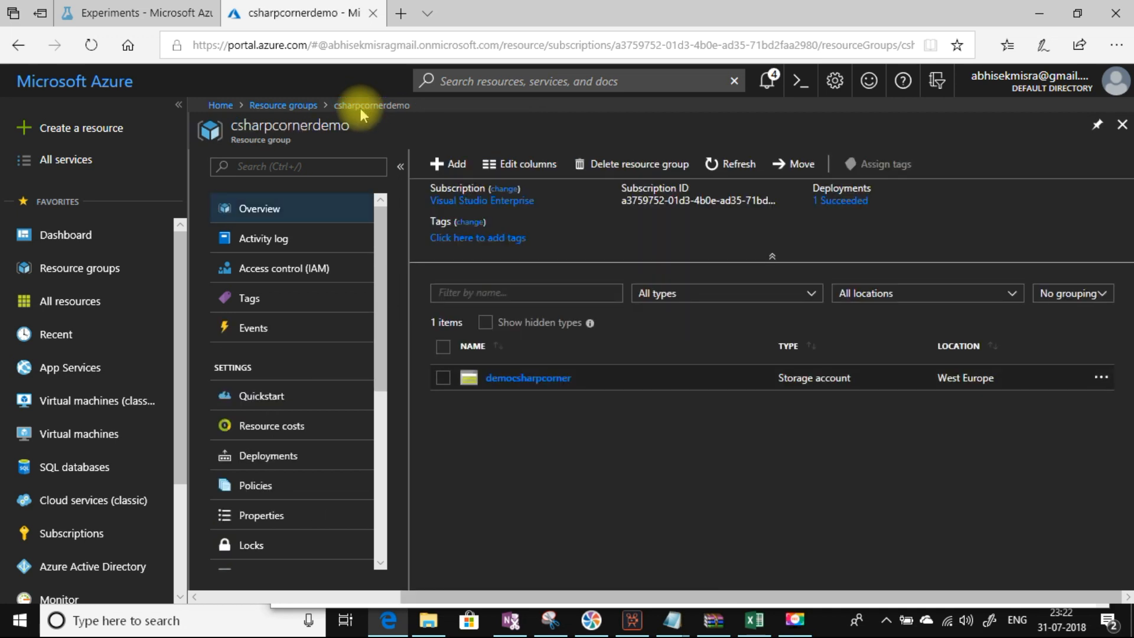
left_click(554, 381)
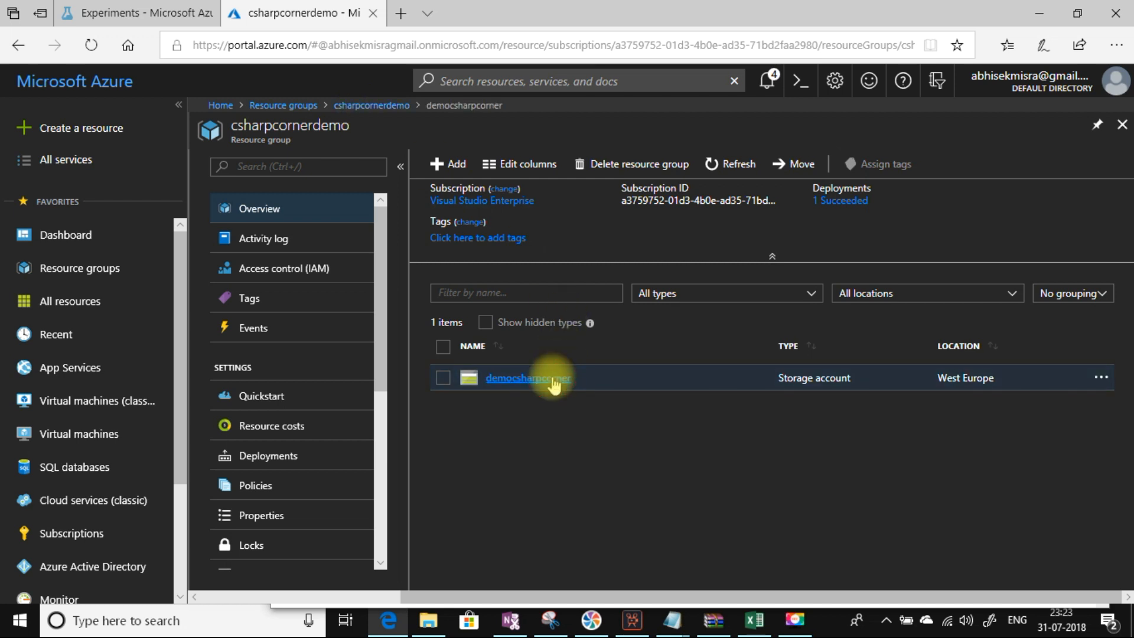
left_click(267, 428)
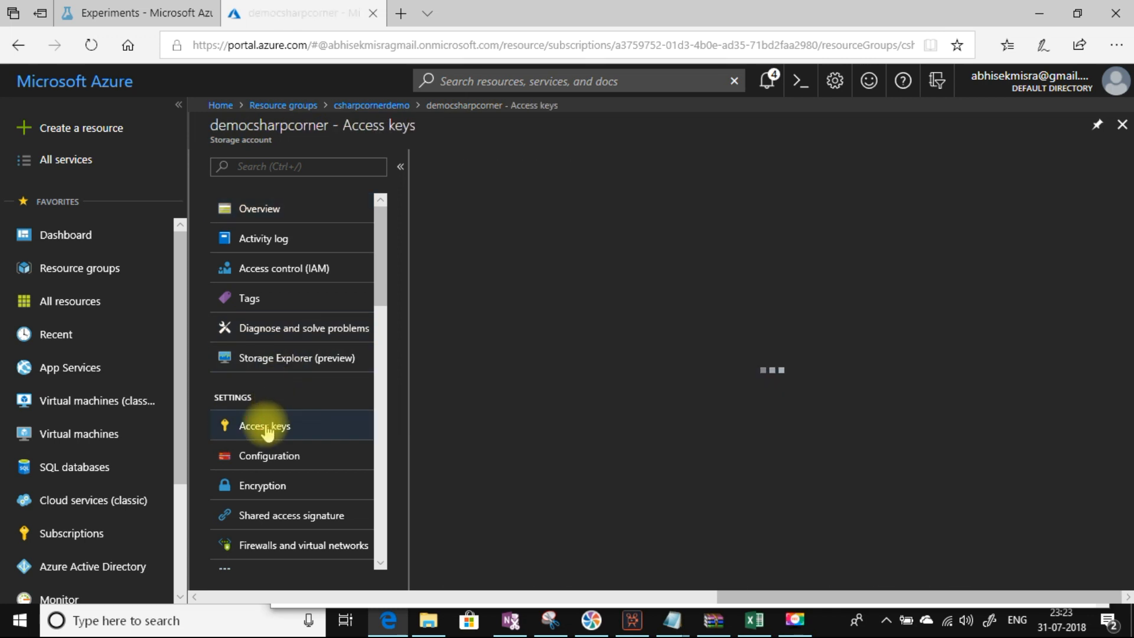
left_click(1092, 295)
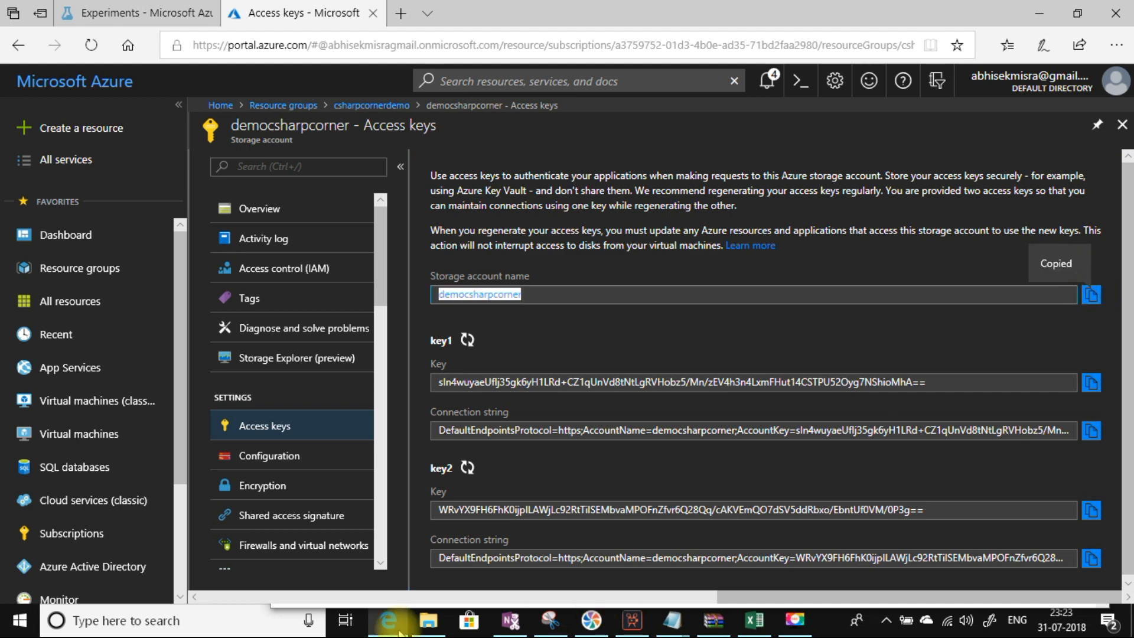
left_click(148, 13)
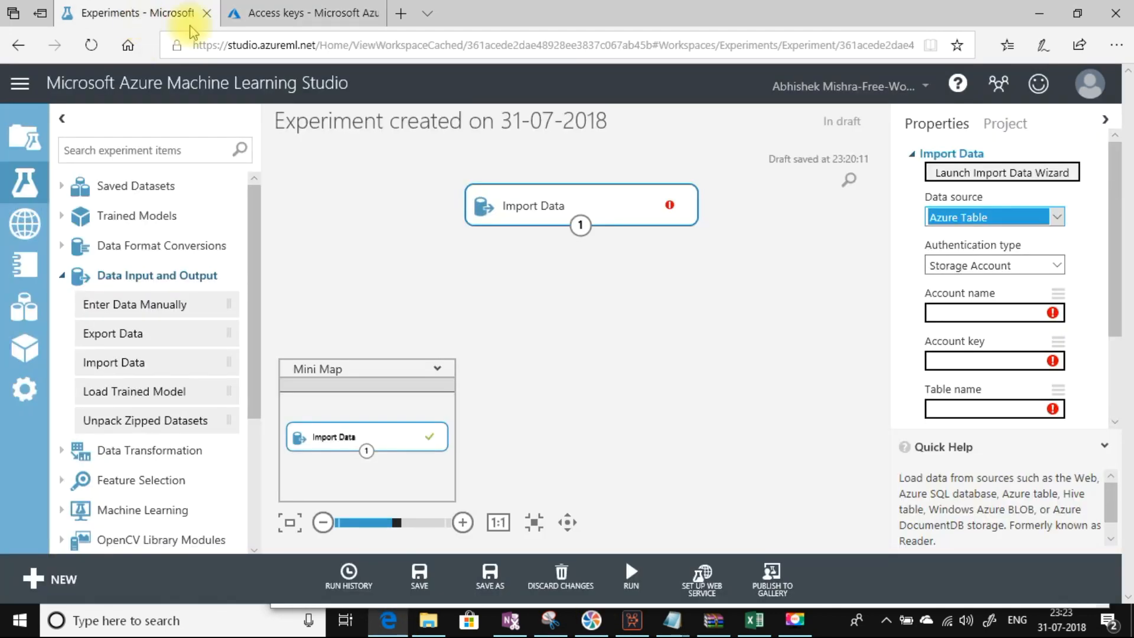
left_click(956, 310)
key("ctrl+v")
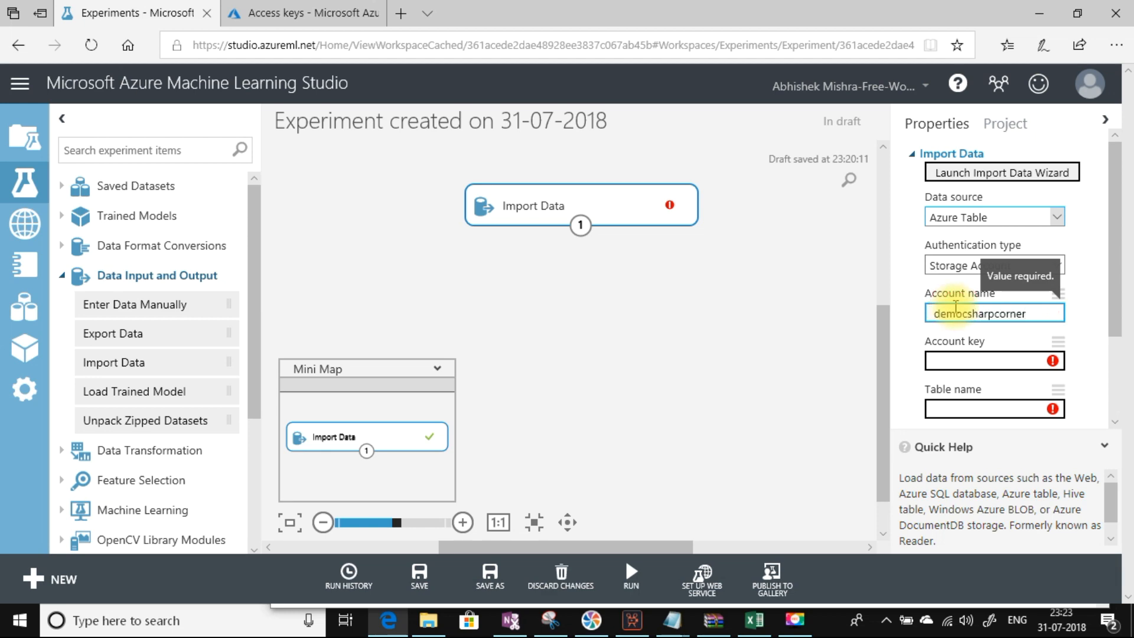
Step: Paste the key1 access key as the account key and enter table name Sample
left_click(313, 13)
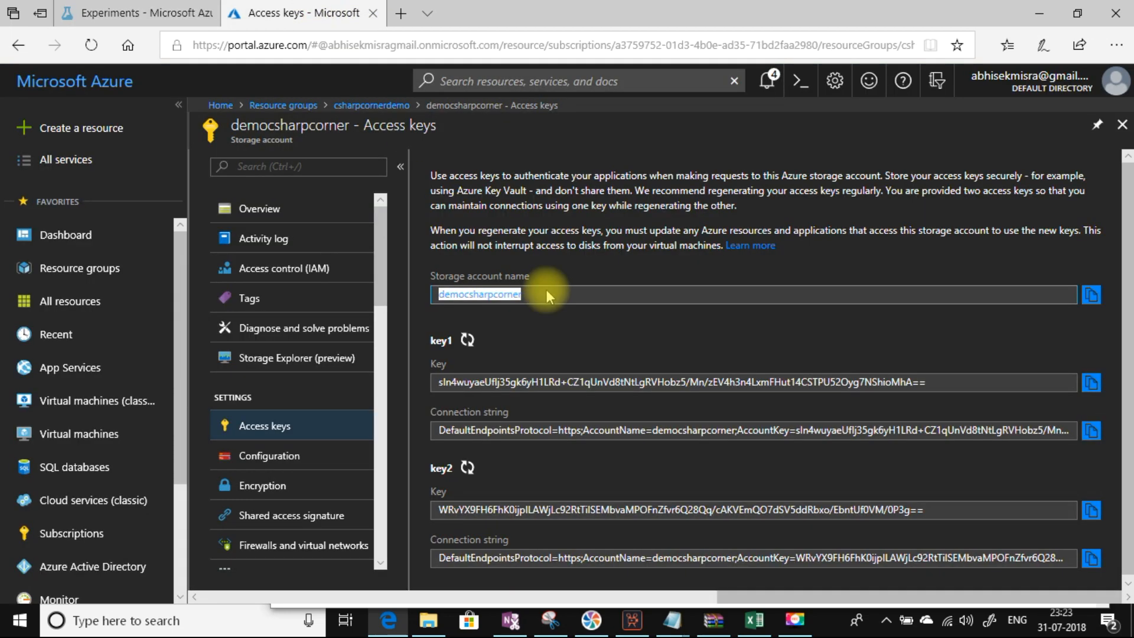
left_click(1091, 383)
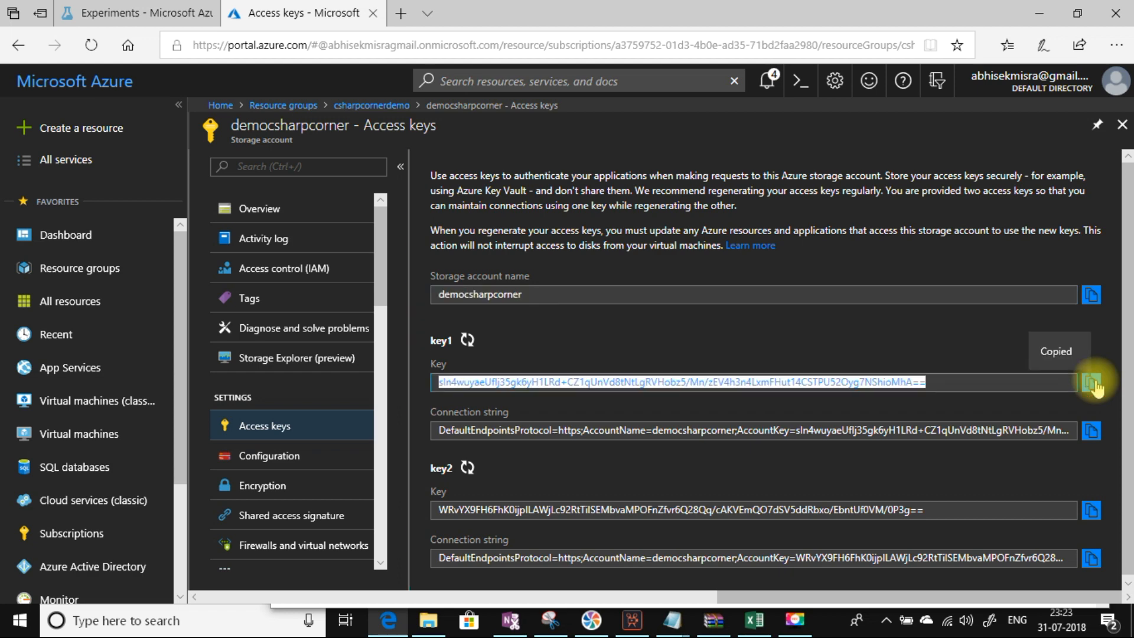
left_click(149, 13)
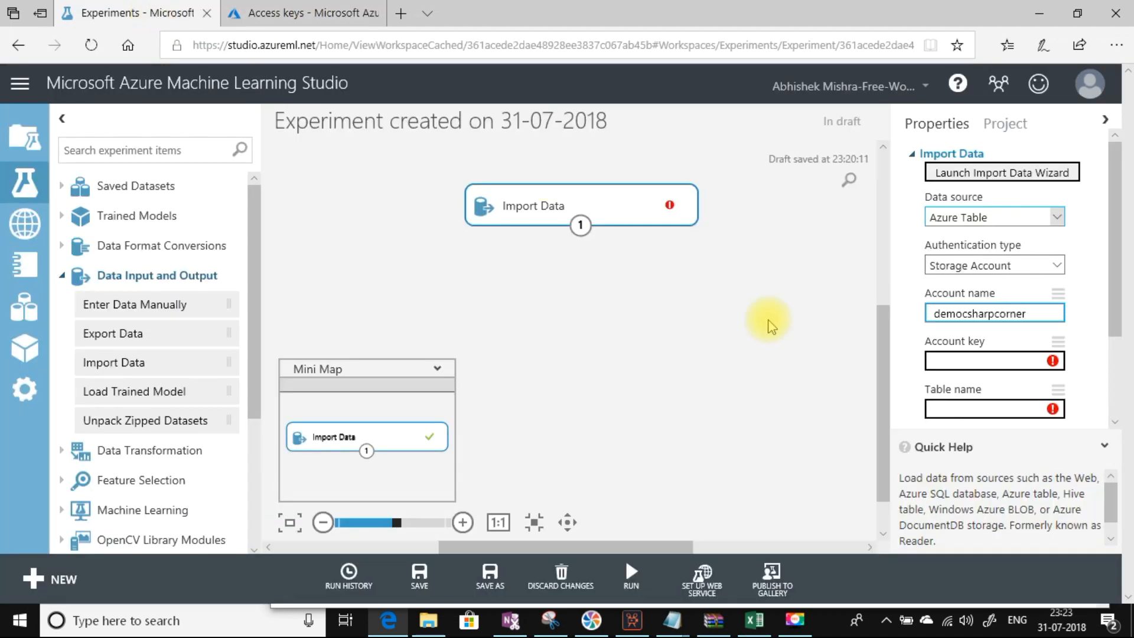
left_click(947, 361)
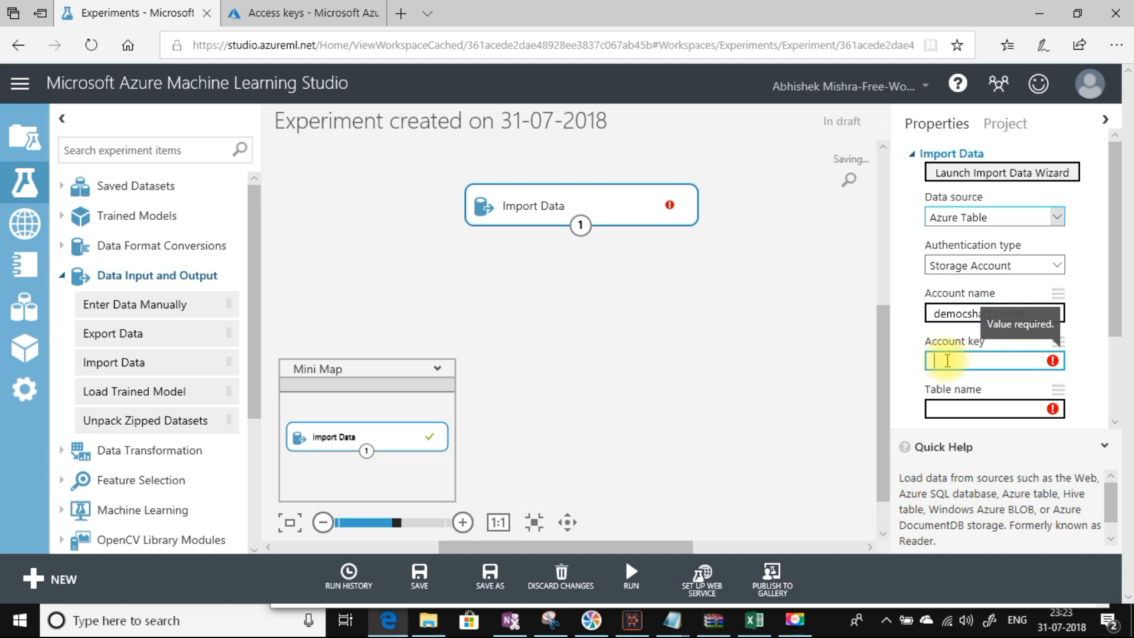
key("ctrl+v")
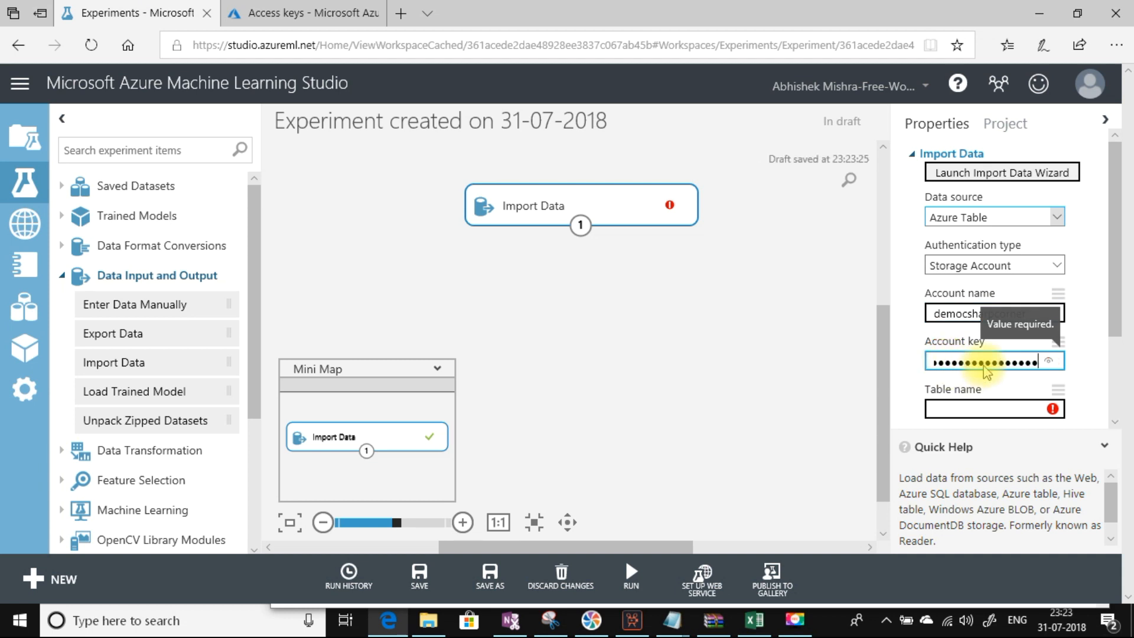
left_click(959, 409)
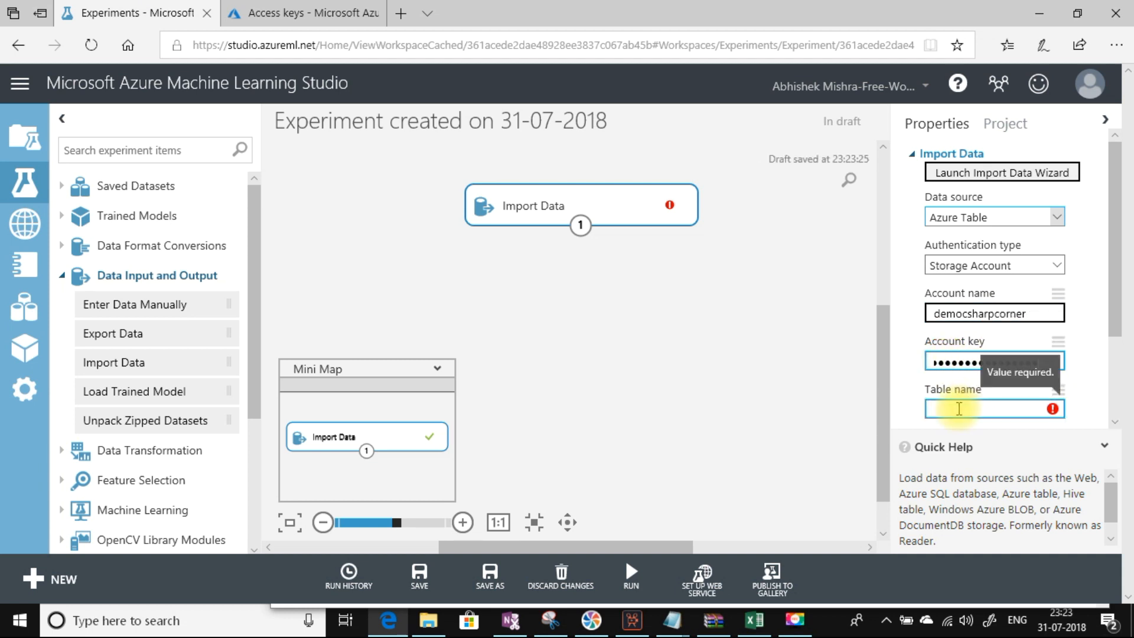
type("Sa")
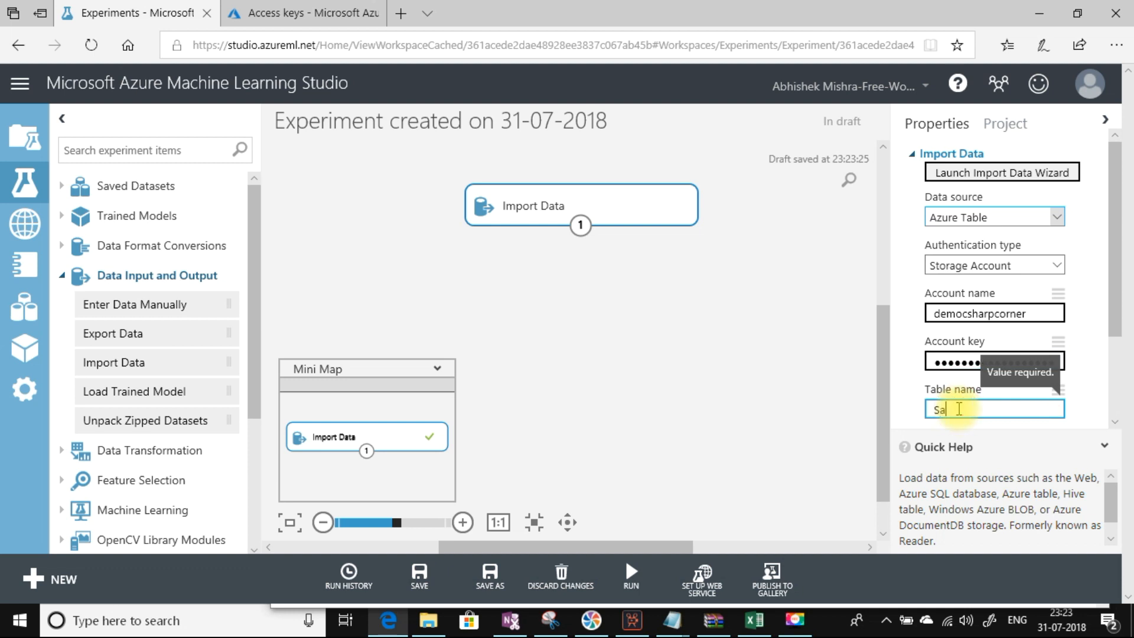
type("mple")
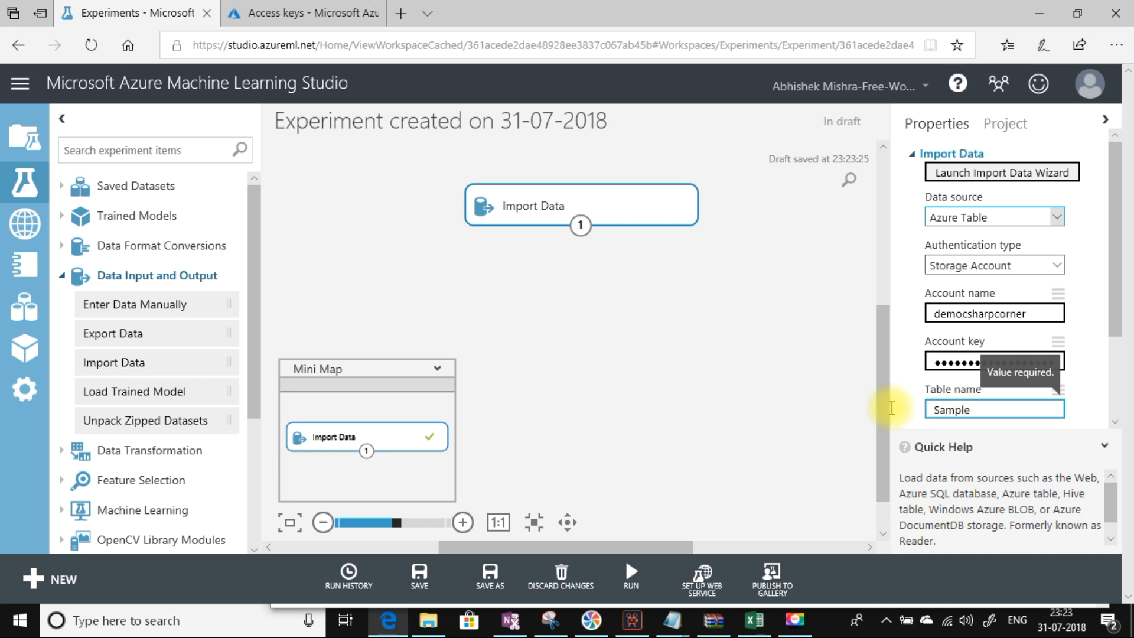
left_click(786, 399)
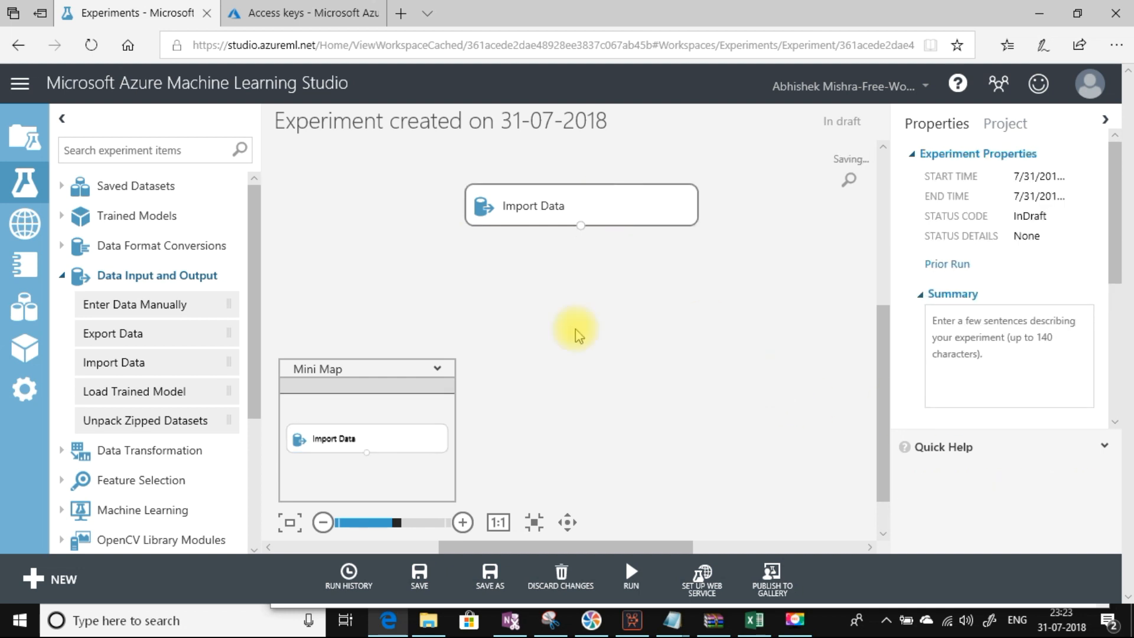
Step: Run the experiment and visualize the imported Sample table, comparing its 4 rows × 5 columns with Storage Explorer
mouse_move(631, 572)
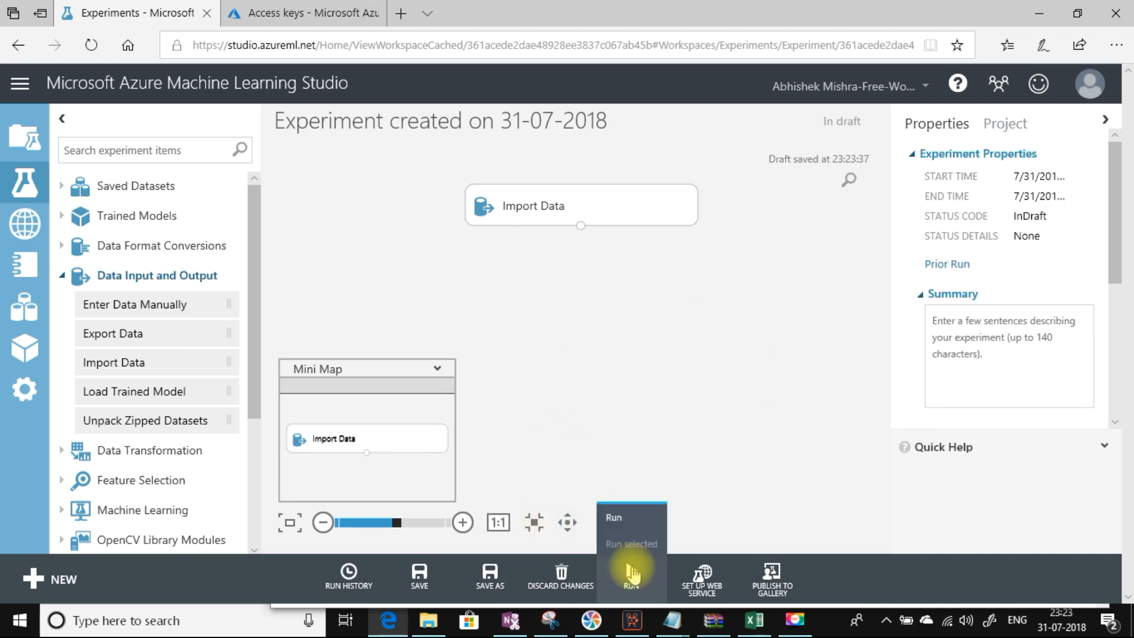
left_click(615, 518)
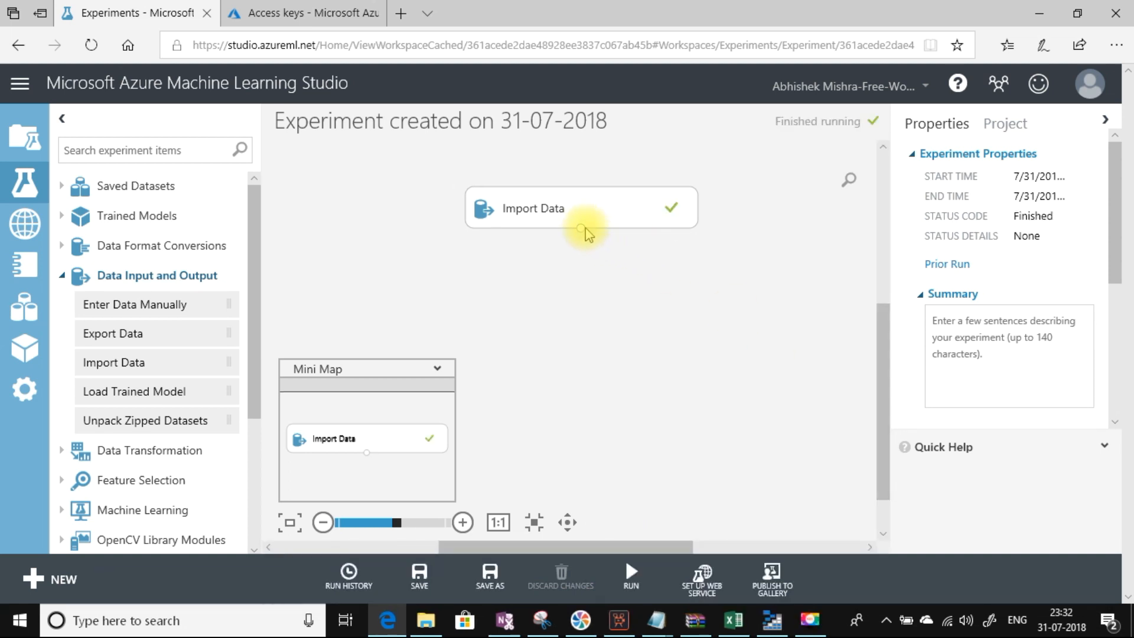
right_click(581, 227)
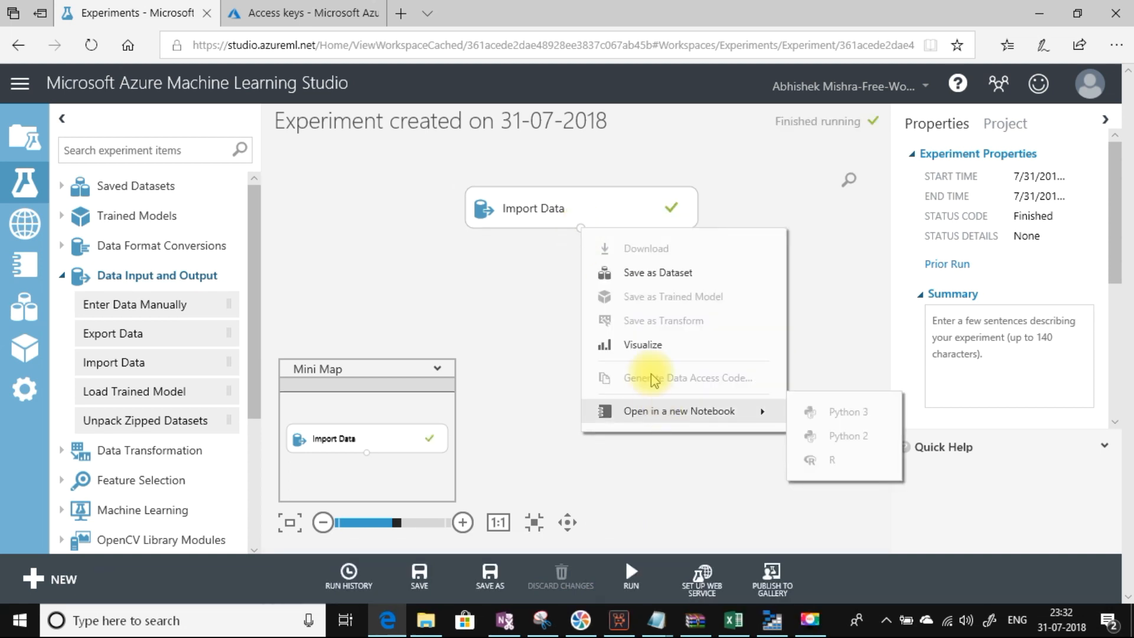
left_click(647, 349)
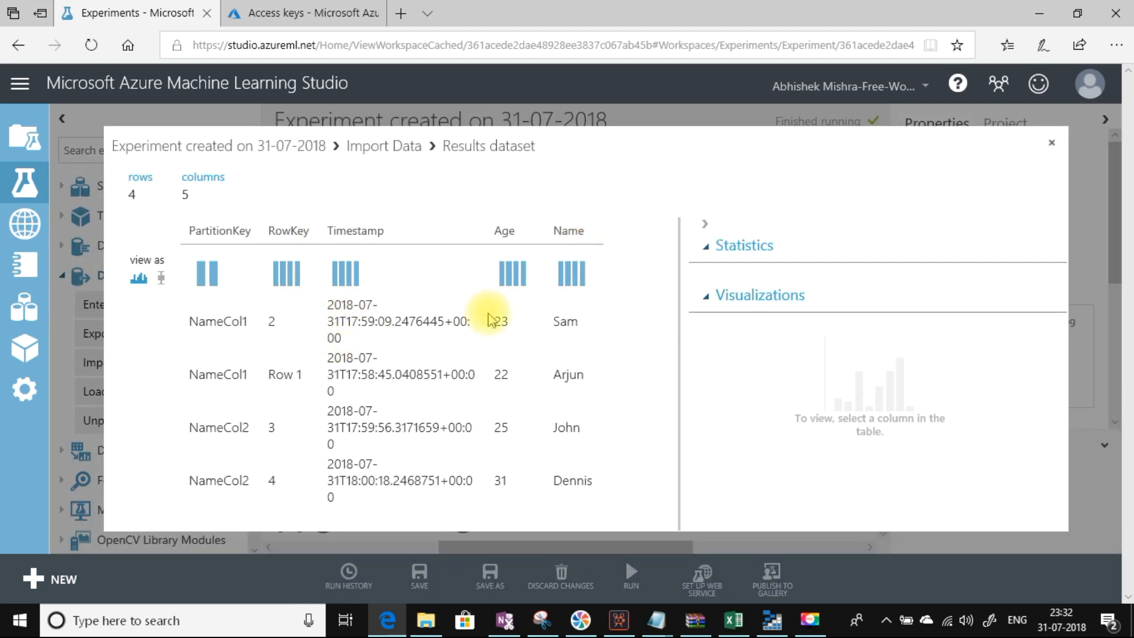
left_click(762, 628)
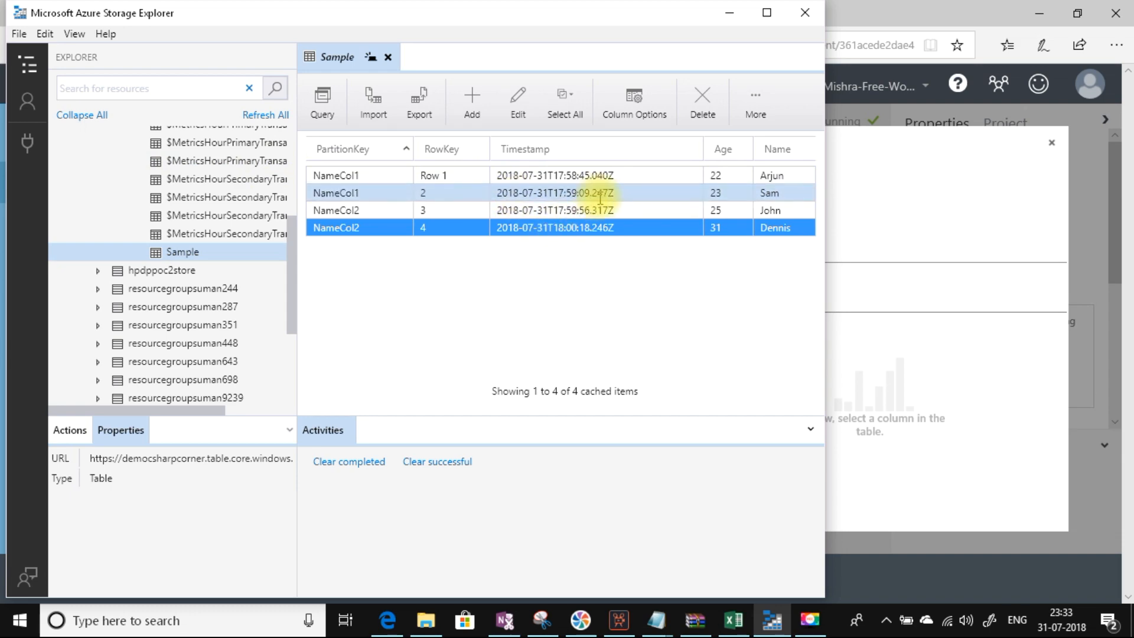
left_click(729, 12)
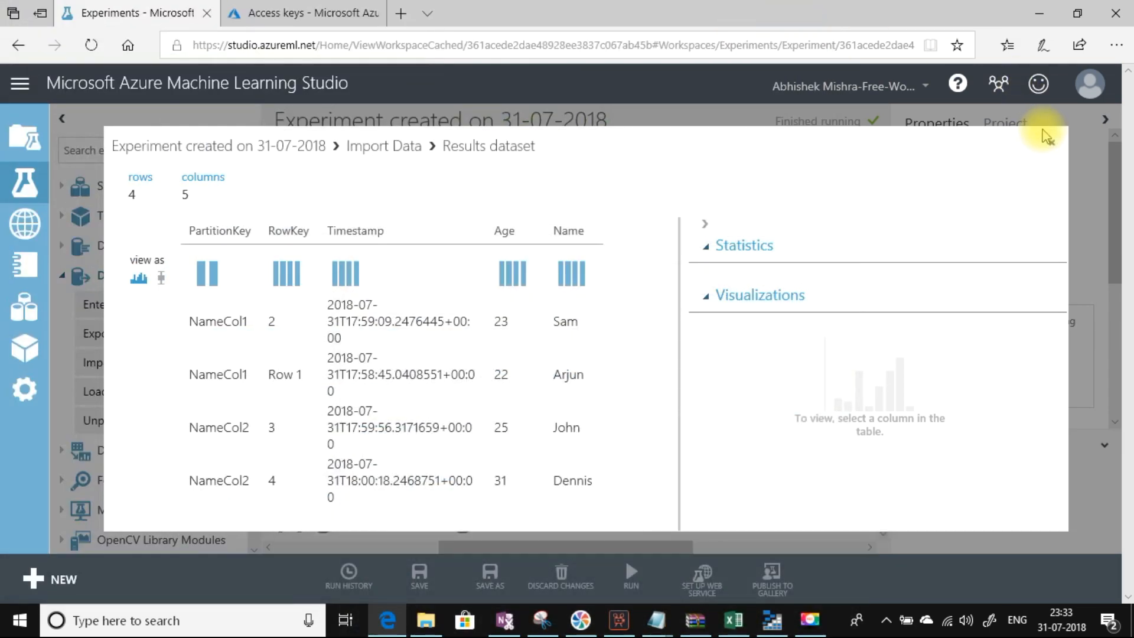
Step: Close the results, switch Import Data's source to Azure SQL Database, then delete the module
left_click(1050, 146)
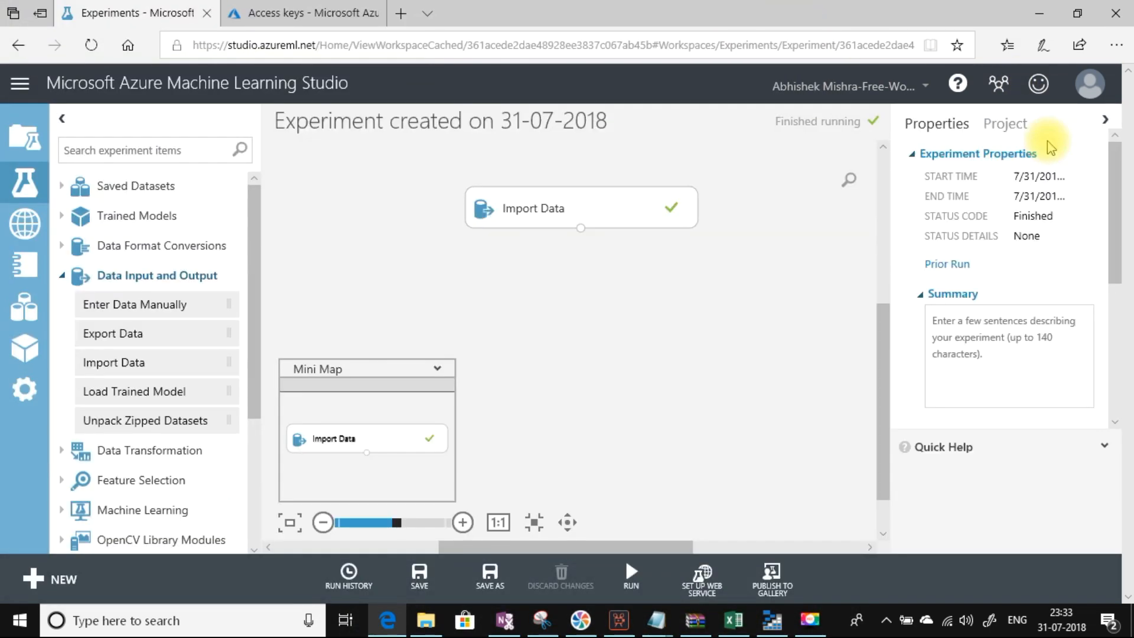
left_click(599, 205)
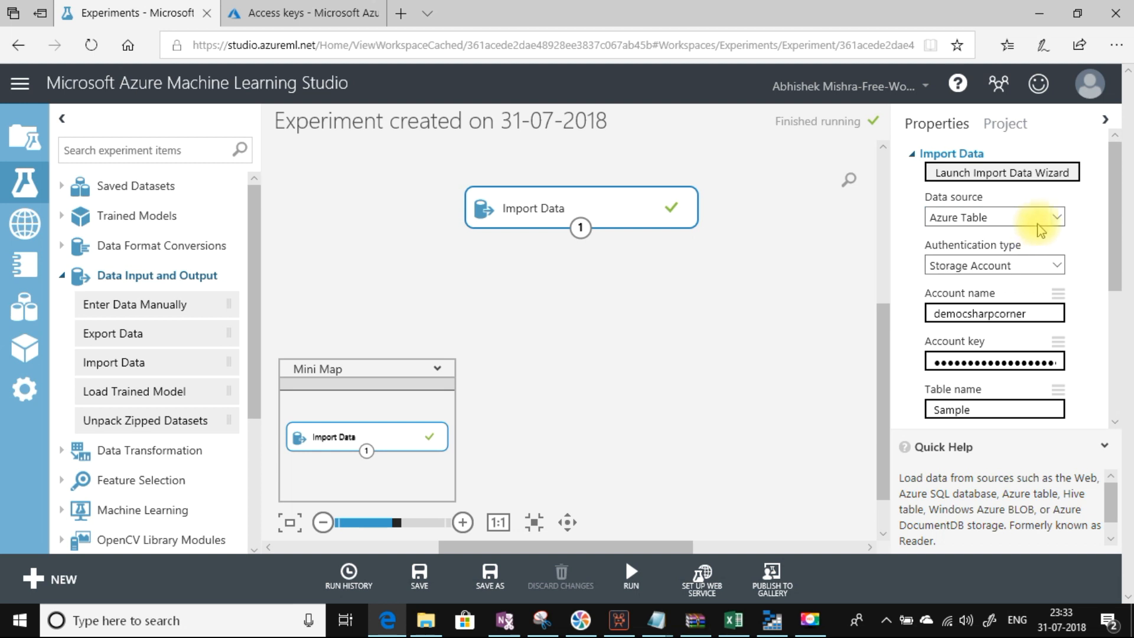
left_click(1056, 218)
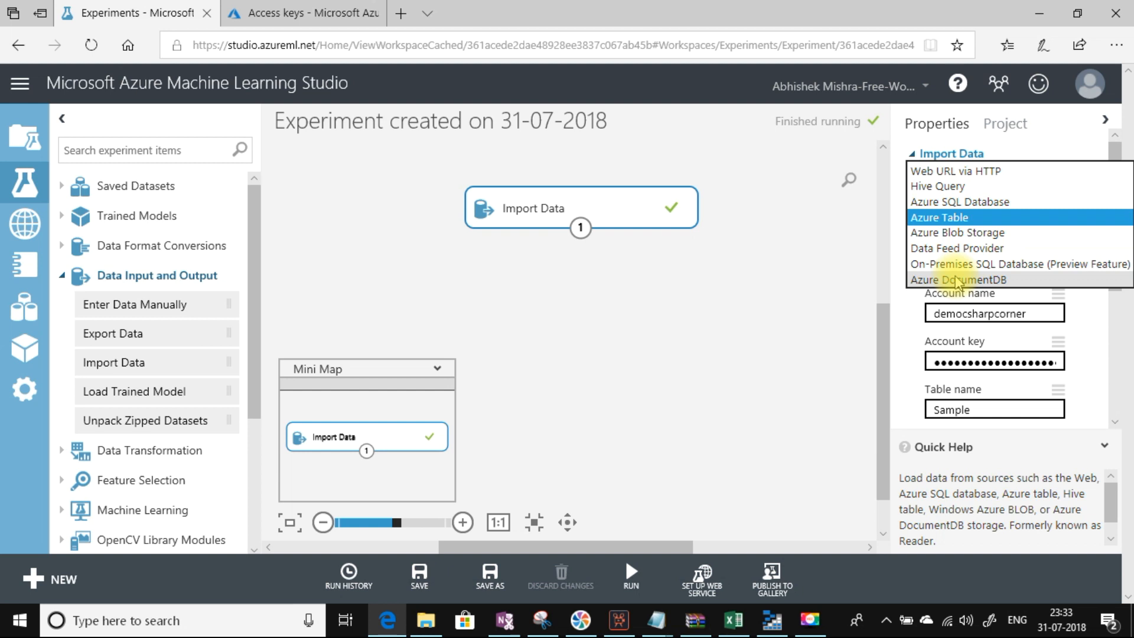
left_click(958, 202)
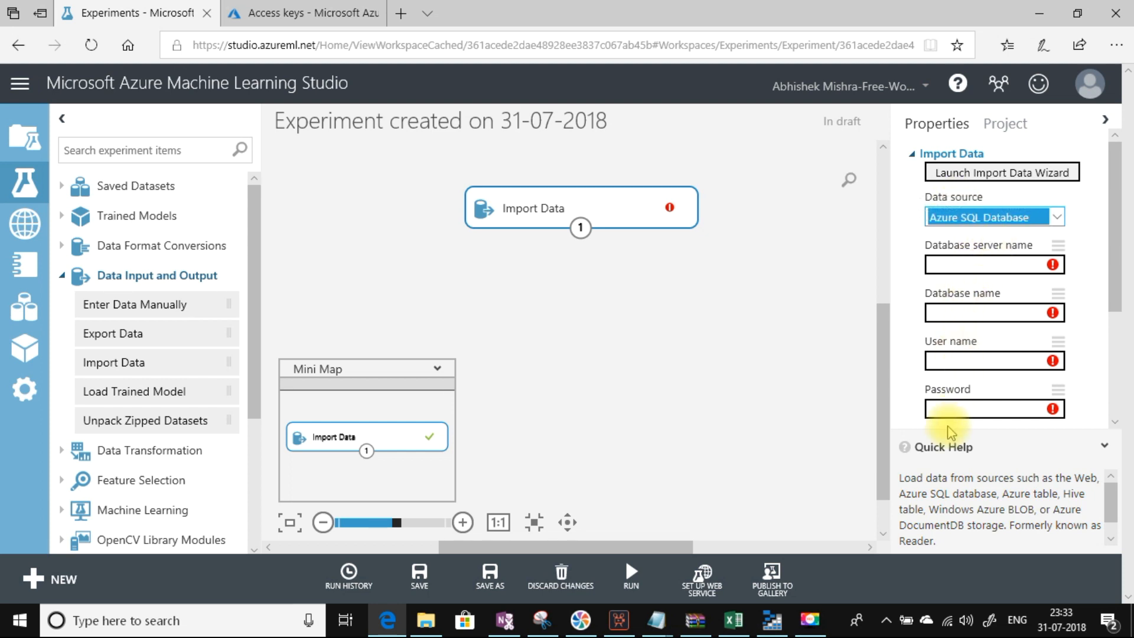
left_click_drag(1118, 272, 1116, 358)
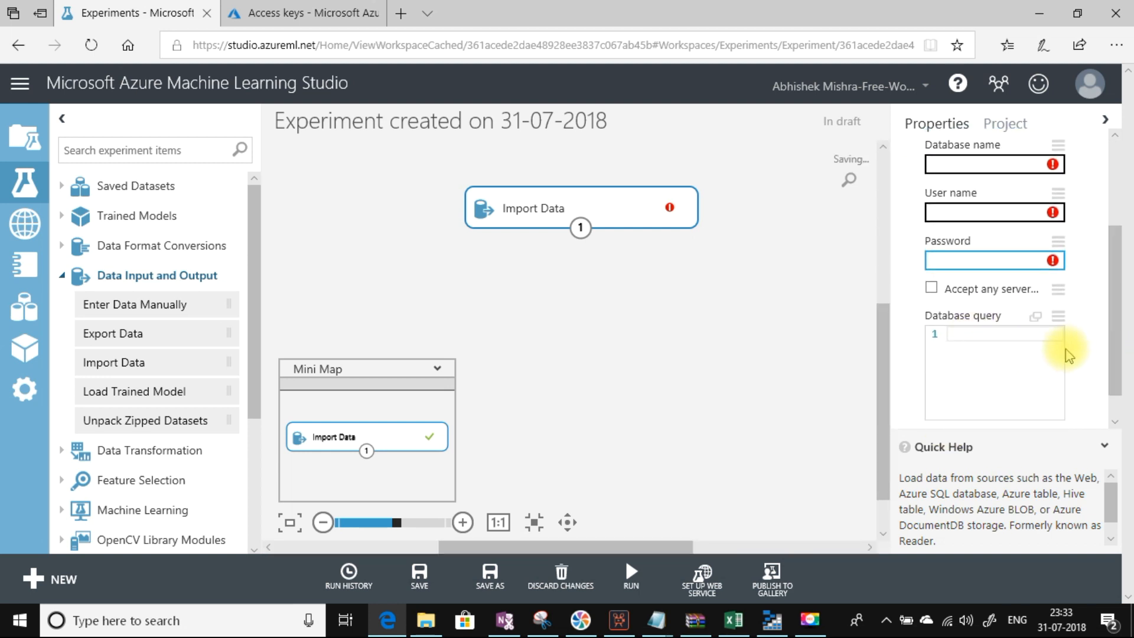
left_click(961, 334)
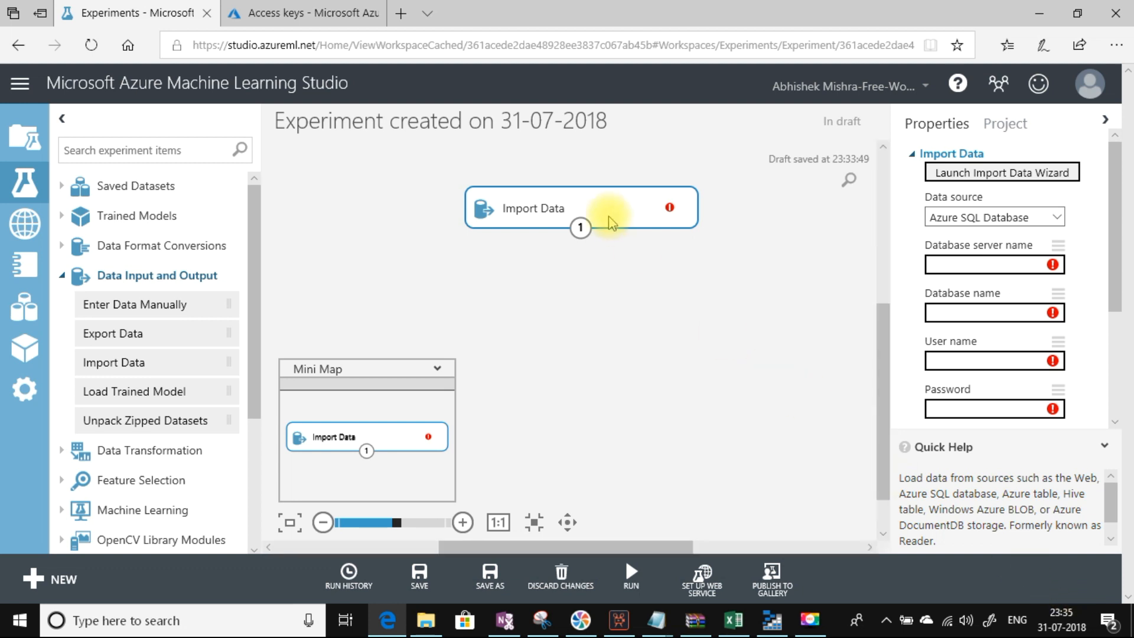
key("Delete")
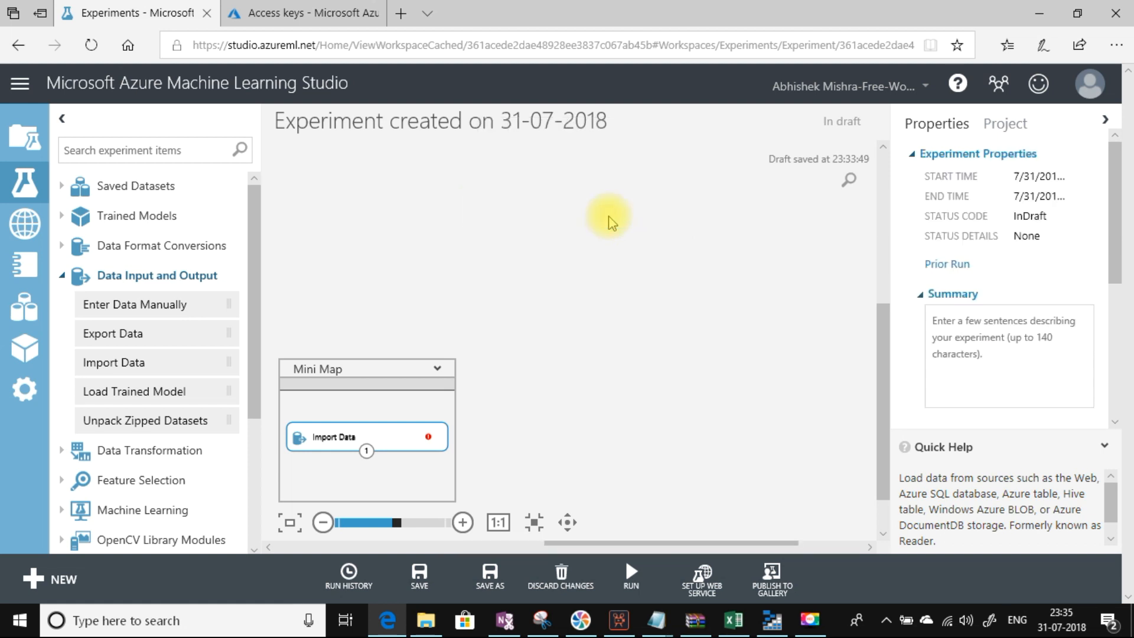
Step: Place an Enter Data Manually module on the canvas and focus its Data box
left_click_drag(164, 308, 519, 231)
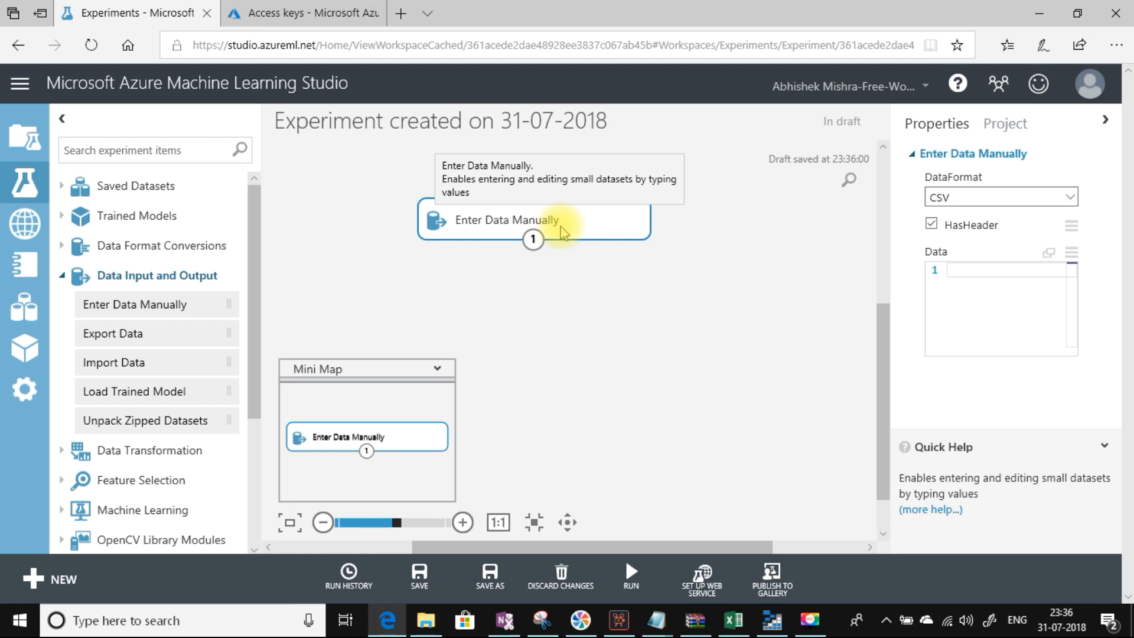
left_click(975, 270)
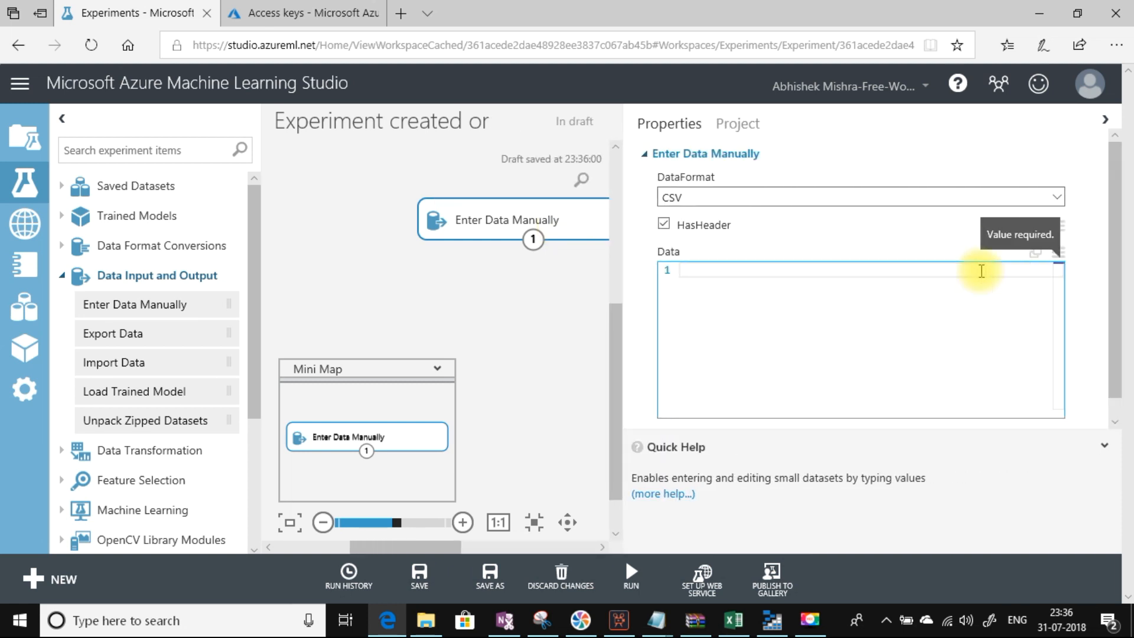
Step: Keep the CSV data format and enter the header line 'Name, Age, Sex'
type("Sam,22")
key("BackSpace")
key("BackSpace")
key("BackSpace")
key("BackSpace")
key("BackSpace")
key("BackSpace")
type("N")
key("BackSpace")
type("Nam")
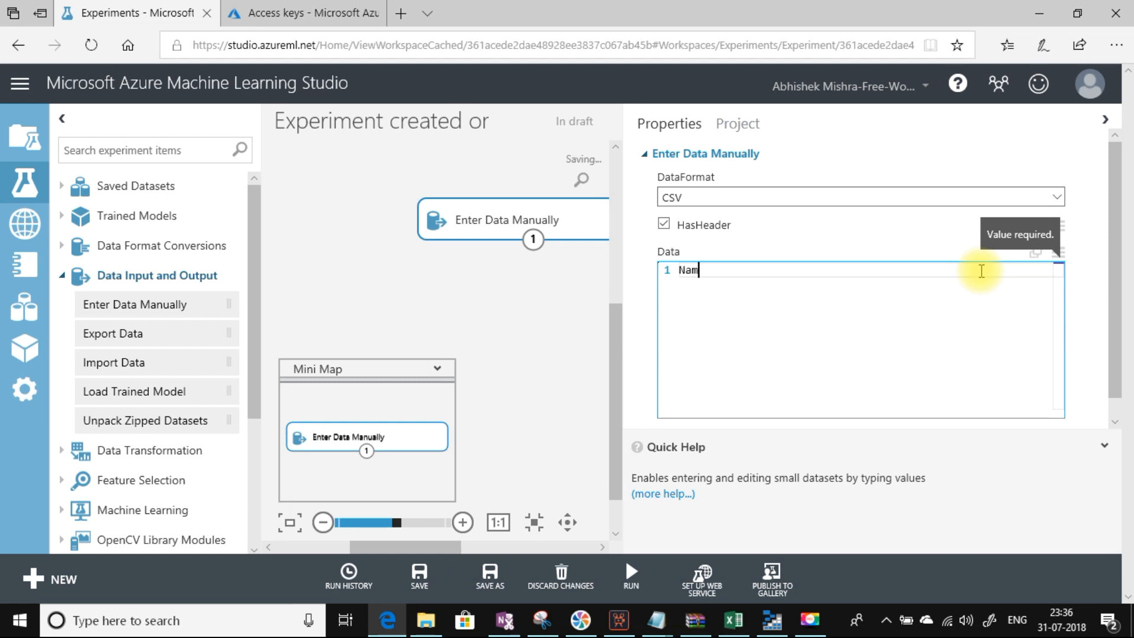
left_click(1055, 196)
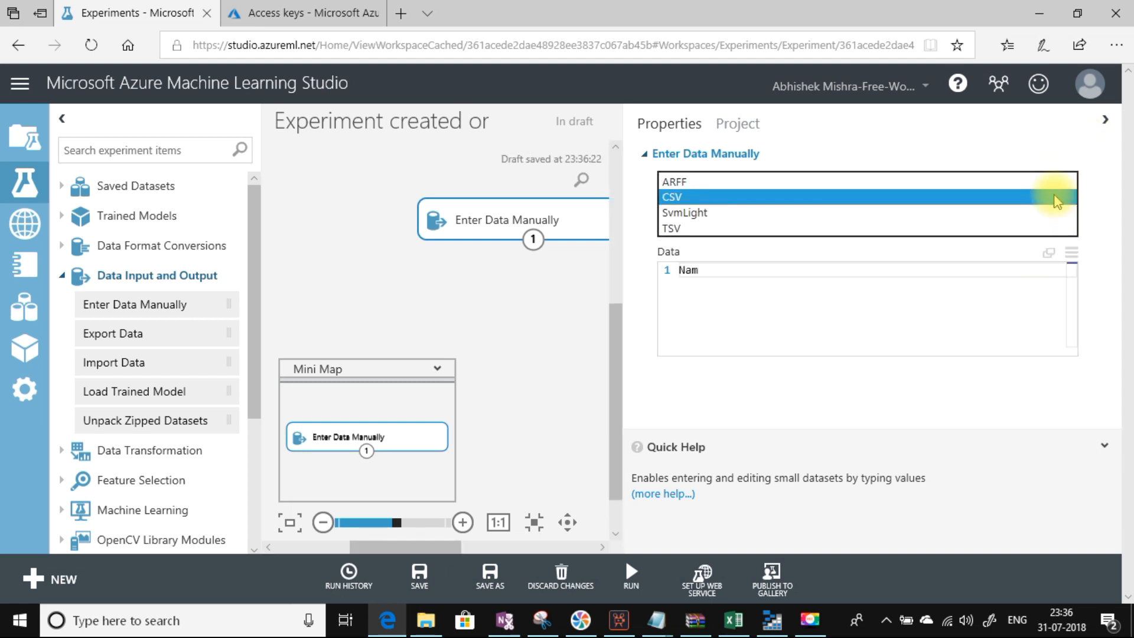
left_click(1056, 200)
left_click(725, 269)
type("Name,")
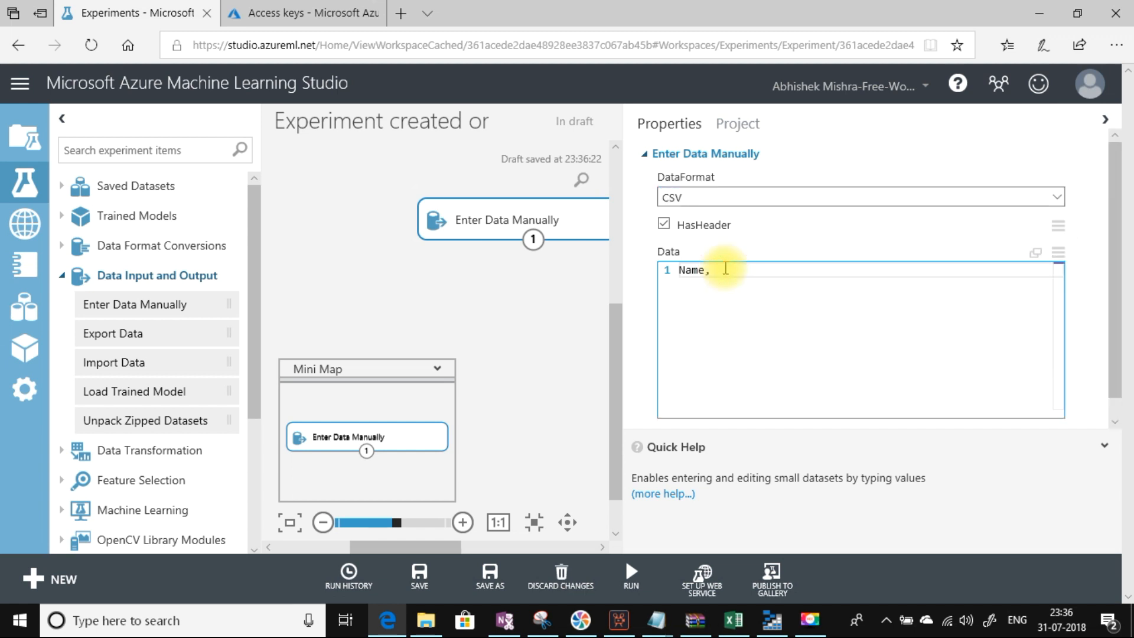
type(" Age, Sex")
key("Return")
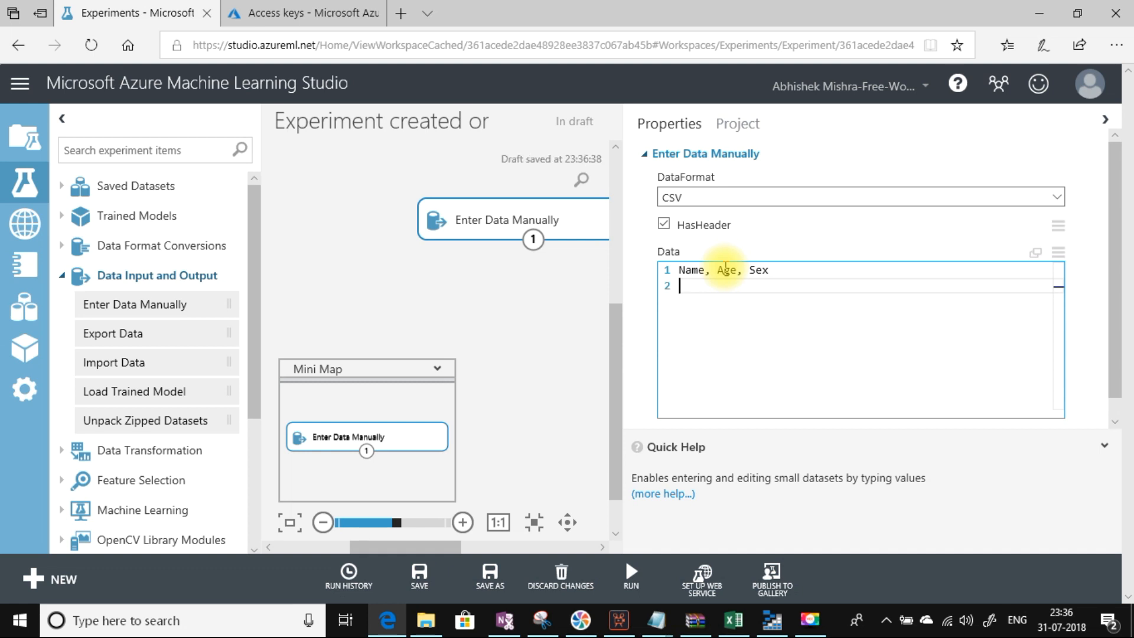
Step: Type four data rows of names with ages 22, 32, 24, 22 and sexes M, M, M, F
type("Sam, 22, M")
key("Return")
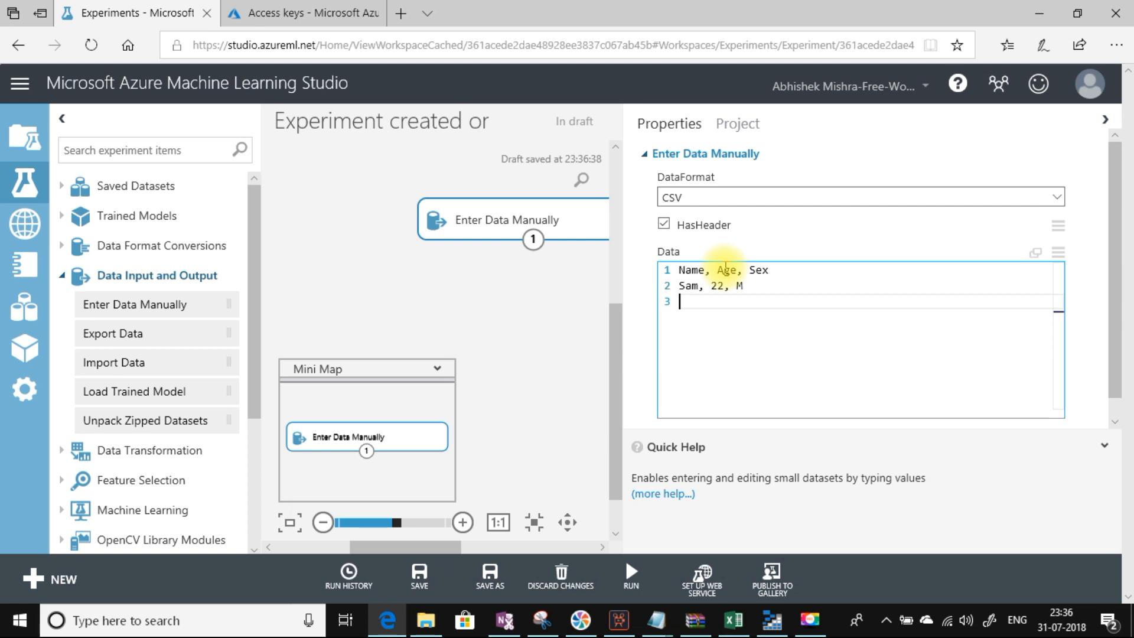
type("Ajay")
key("BackSpace")
type(",32, M")
key("Return")
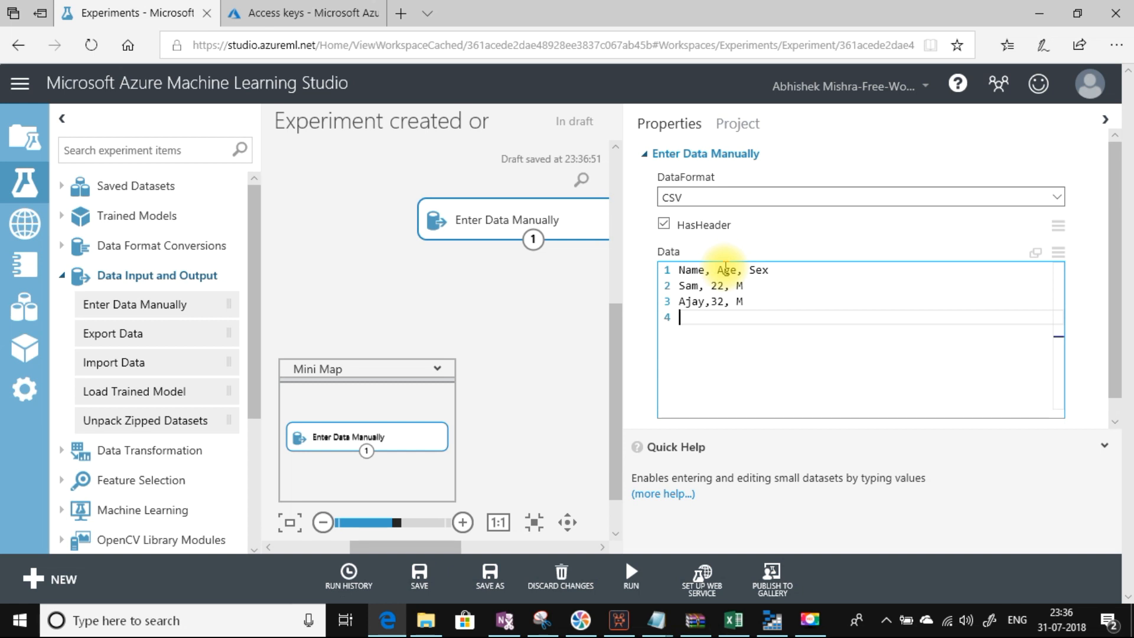
type("Rohit, 24, M")
key("Return")
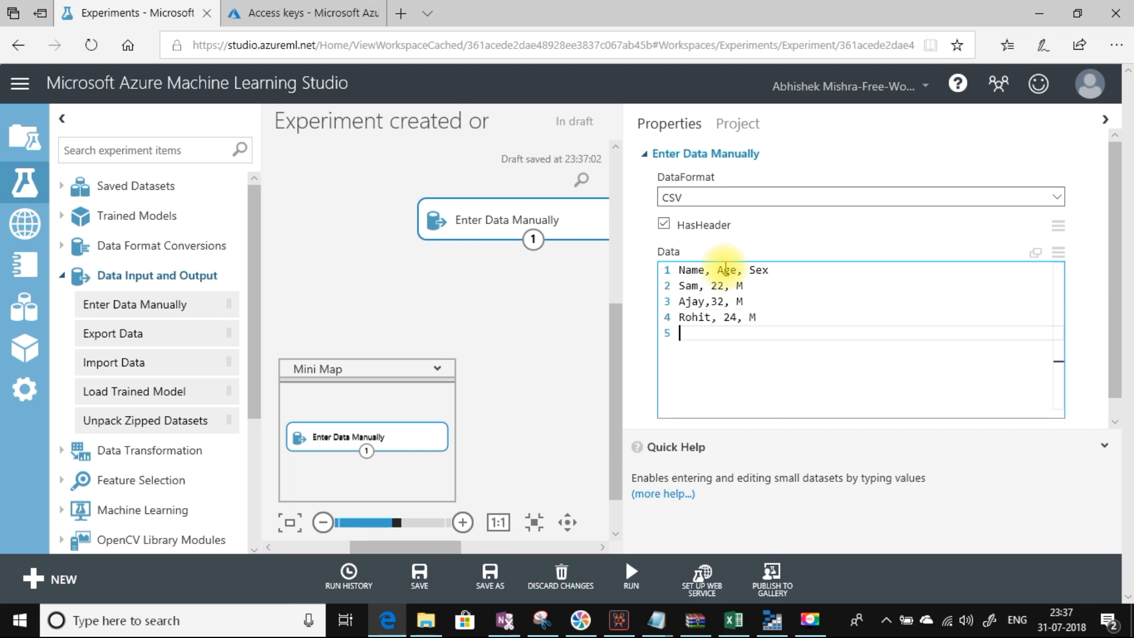
type("Aditi, 22, F")
left_click(517, 297)
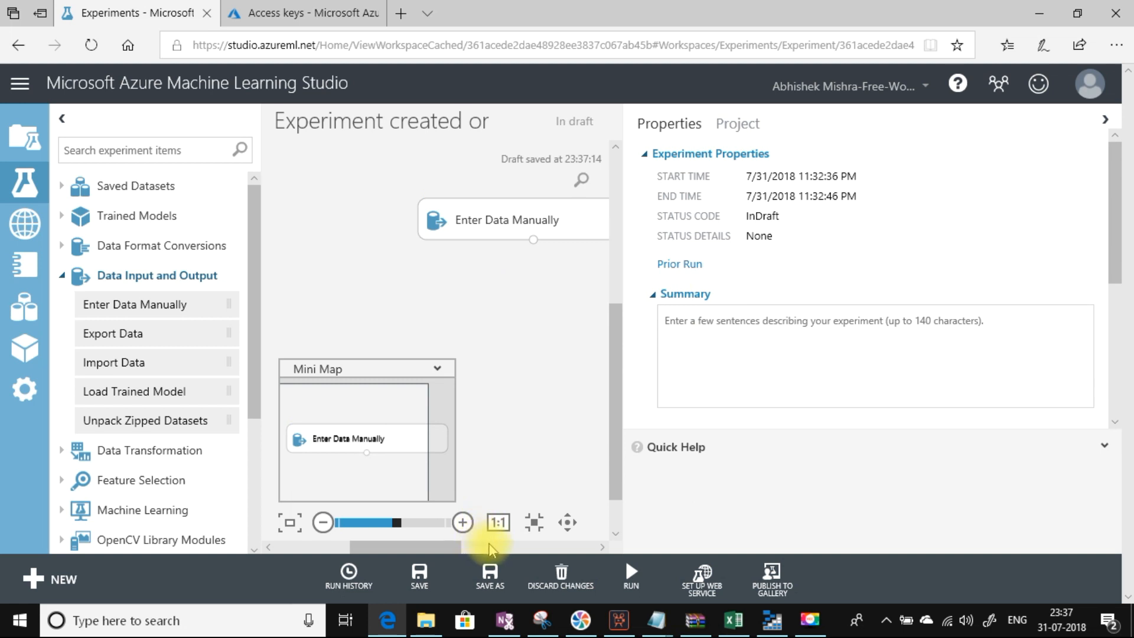
Step: Run Enter Data Manually and visualize its output, confirming 4 rows with Name, Age, Sex columns
left_click(499, 214)
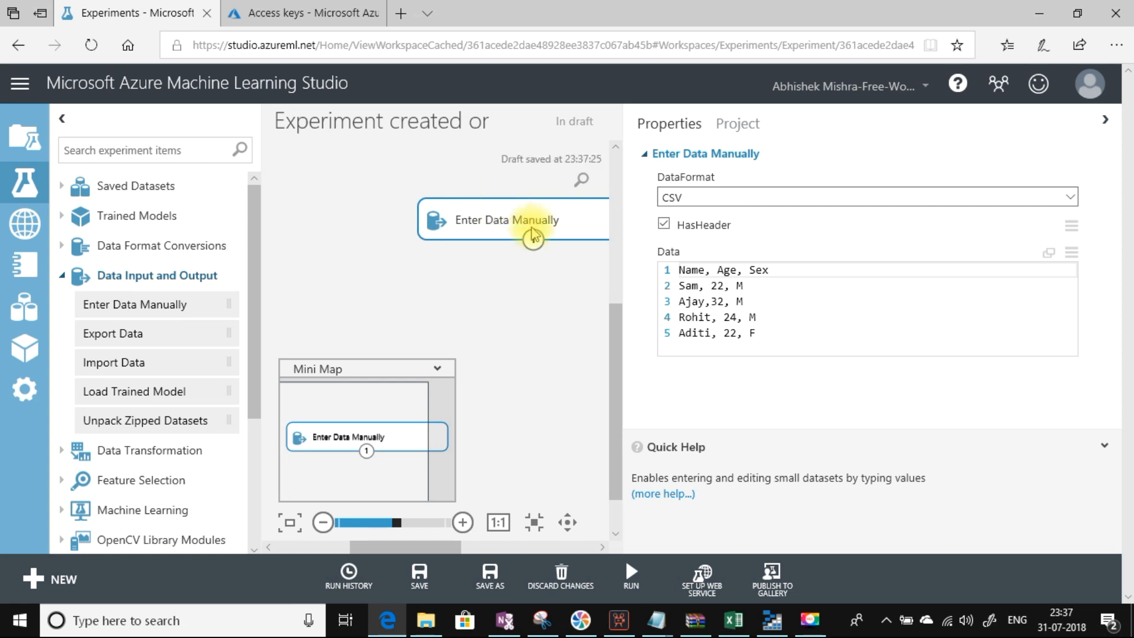
left_click(632, 570)
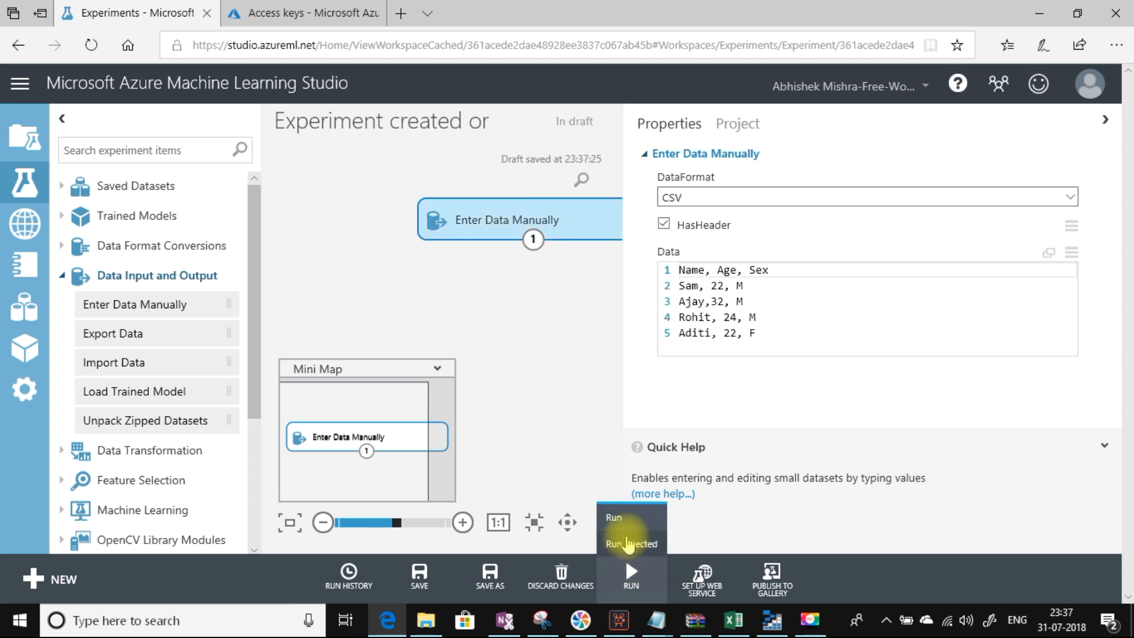
left_click(625, 517)
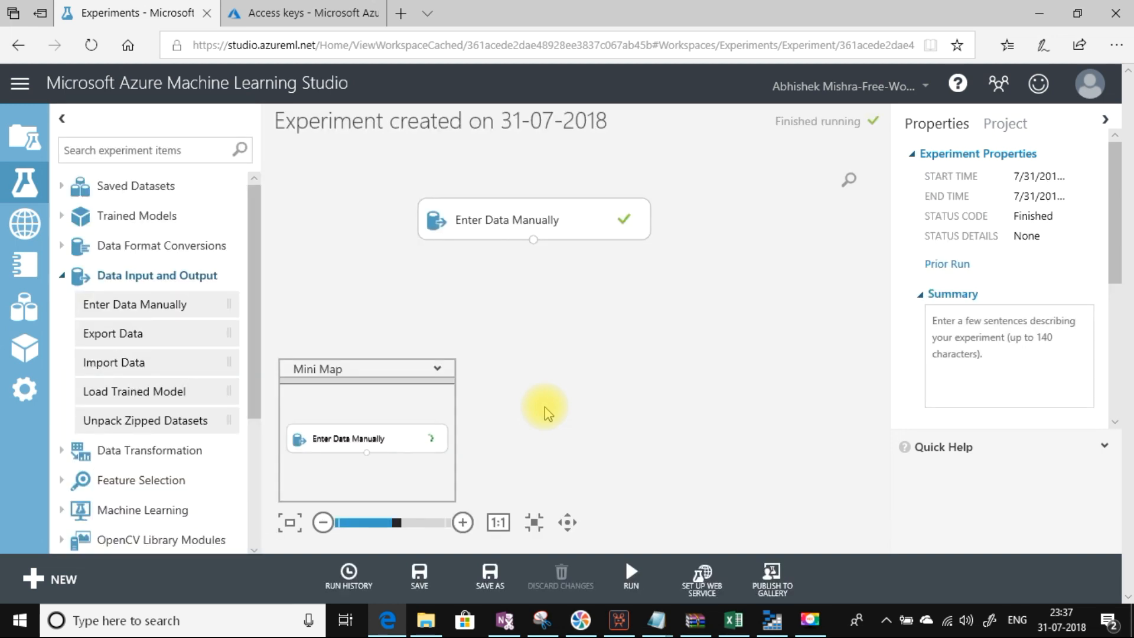
left_click(534, 241)
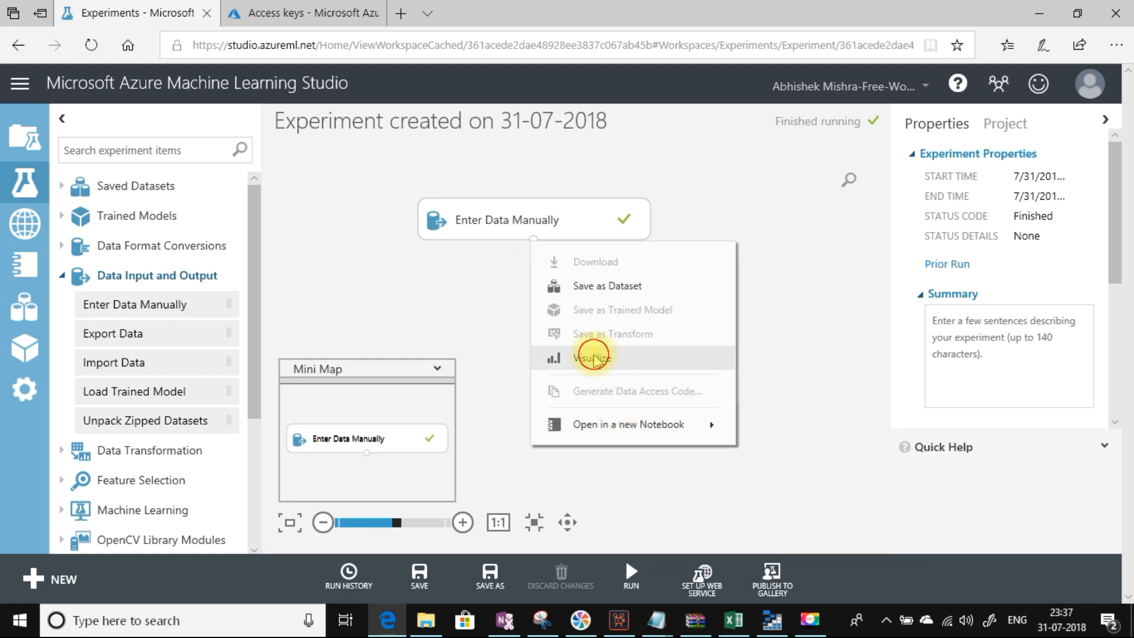
left_click(594, 357)
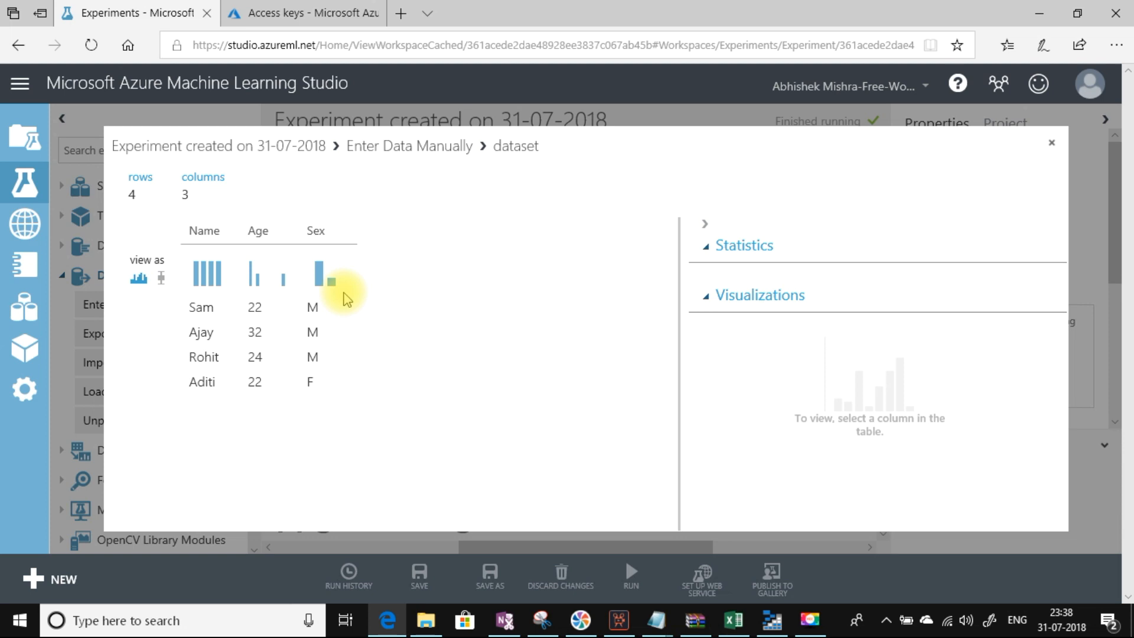
left_click(1053, 145)
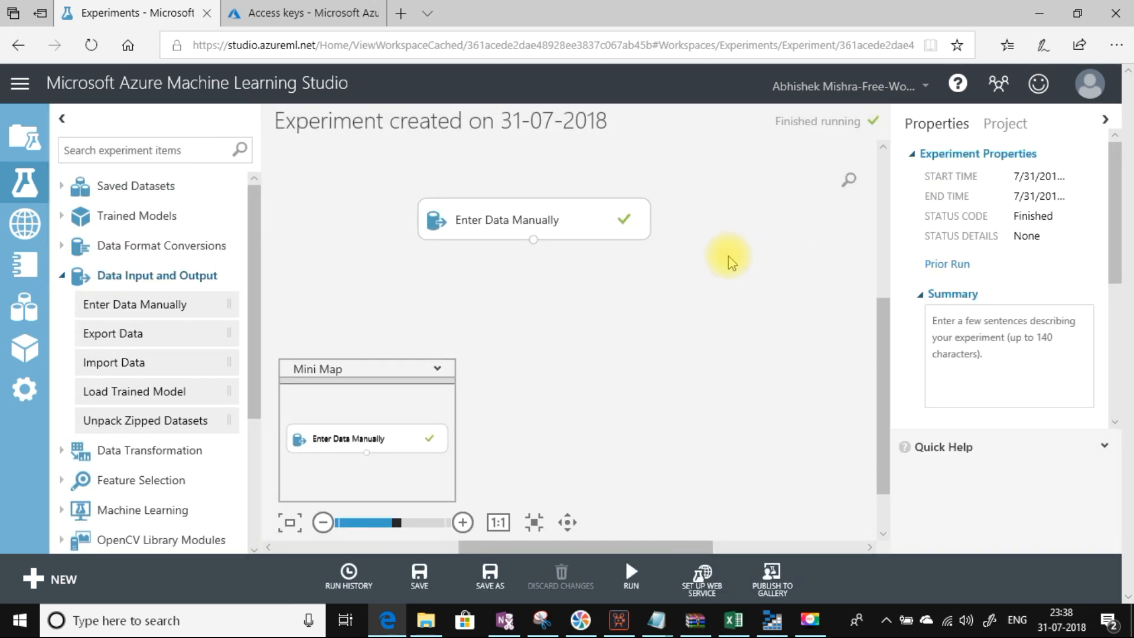